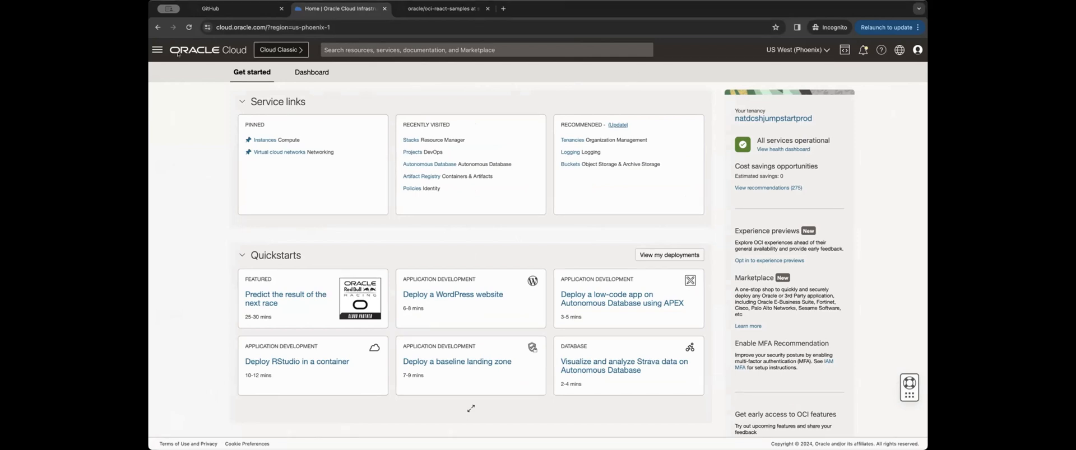
Search the Oracle Cloud Marketplace for "app stack" and open the App Stack for Java listing.
{"action": "left_click", "coordinate": [157, 50]}
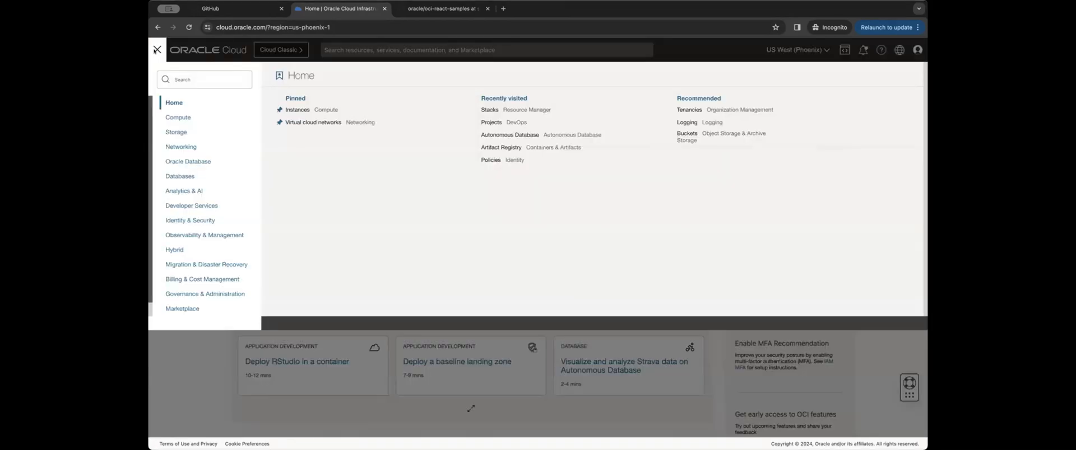
{"action": "left_click", "coordinate": [195, 307]}
{"action": "left_click", "coordinate": [305, 110]}
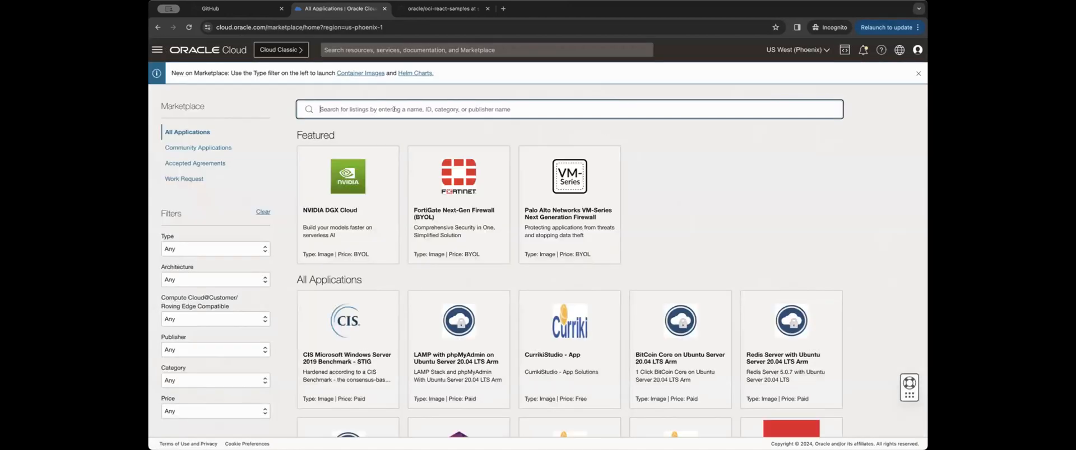
{"action": "type", "text": "app"}
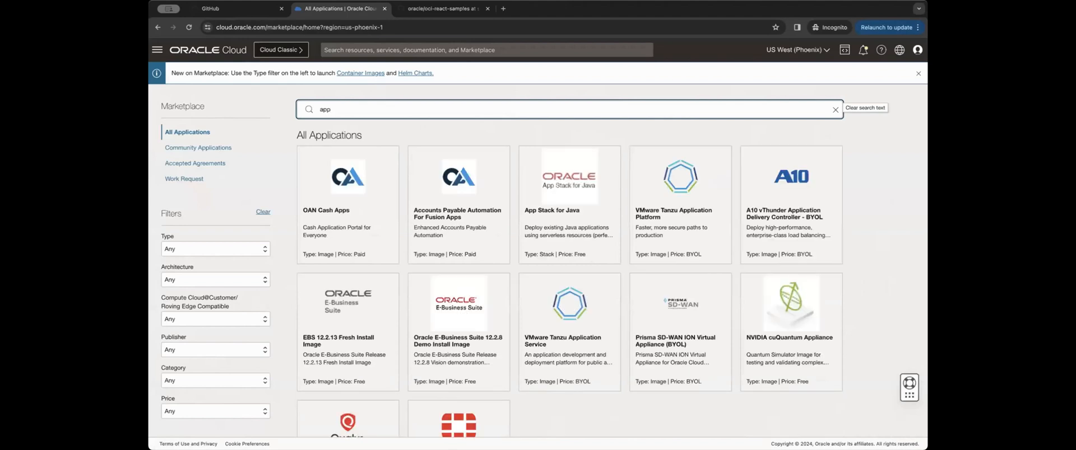
{"action": "type", "text": "s stack"}
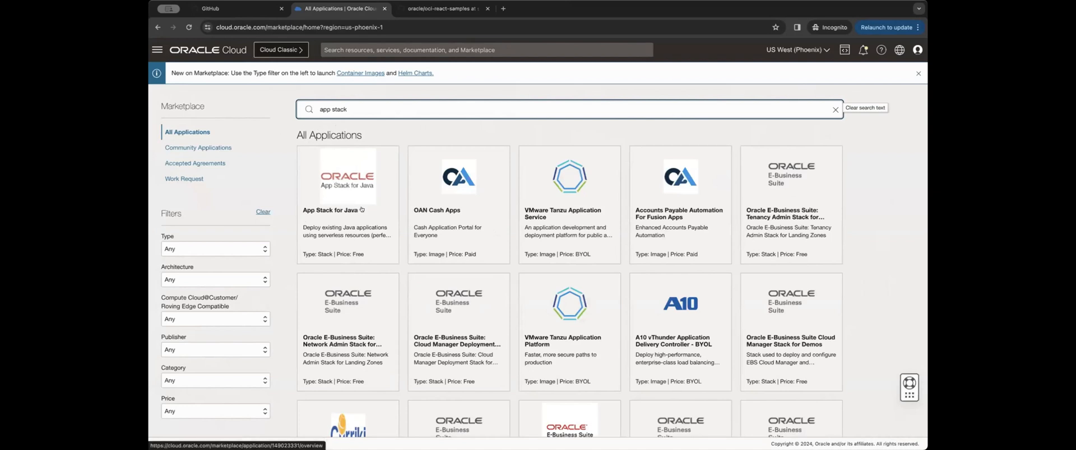
{"action": "left_click", "coordinate": [357, 184]}
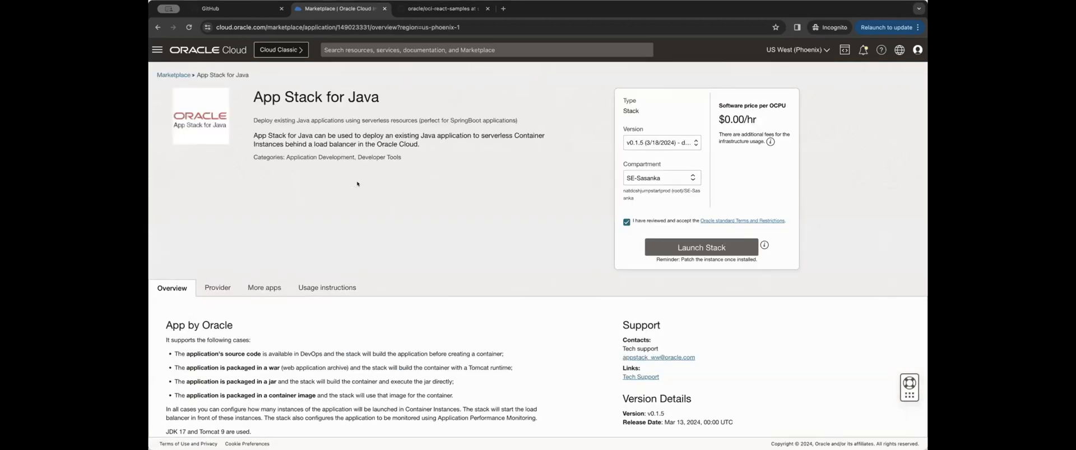
Launch the App Stack for Java stack with the default version v0.1.5 (3/18/2024).
{"action": "left_click", "coordinate": [670, 143]}
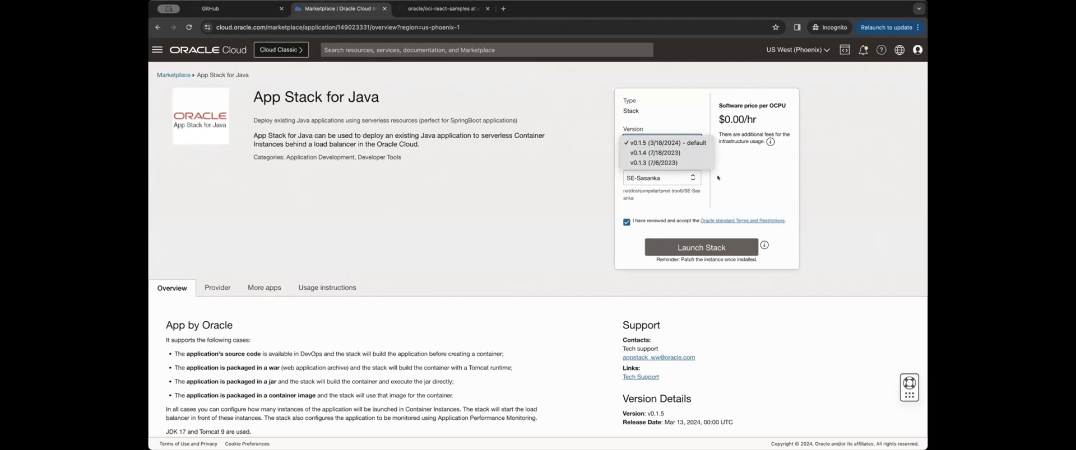
{"action": "left_click", "coordinate": [659, 143]}
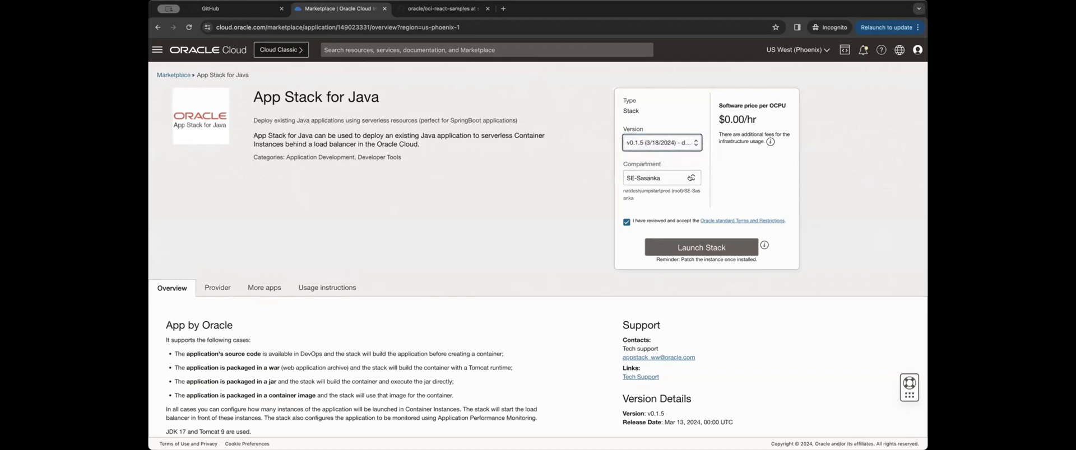
{"action": "left_click", "coordinate": [682, 247]}
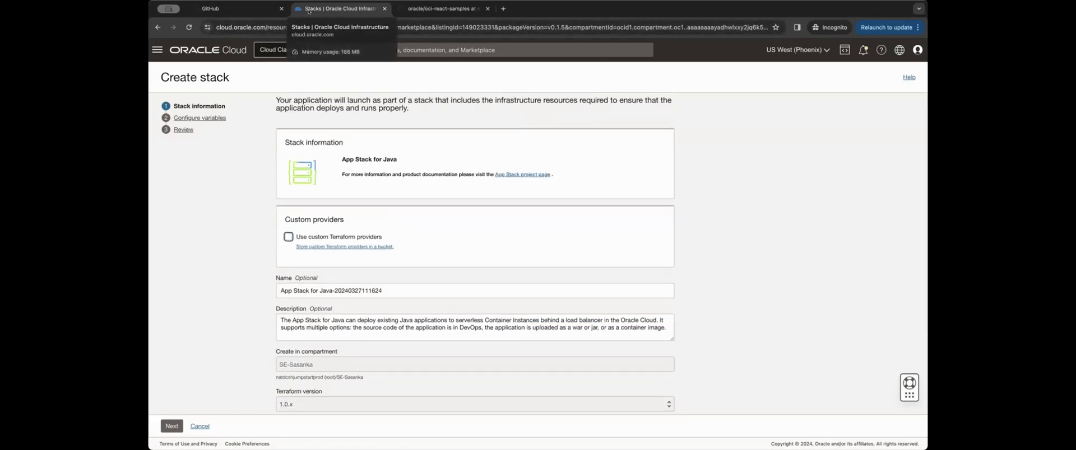
In a duplicate of the current browser tab, cancel the stack creation and open the Resource Manager Stacks list.
{"action": "right_click", "coordinate": [308, 11]}
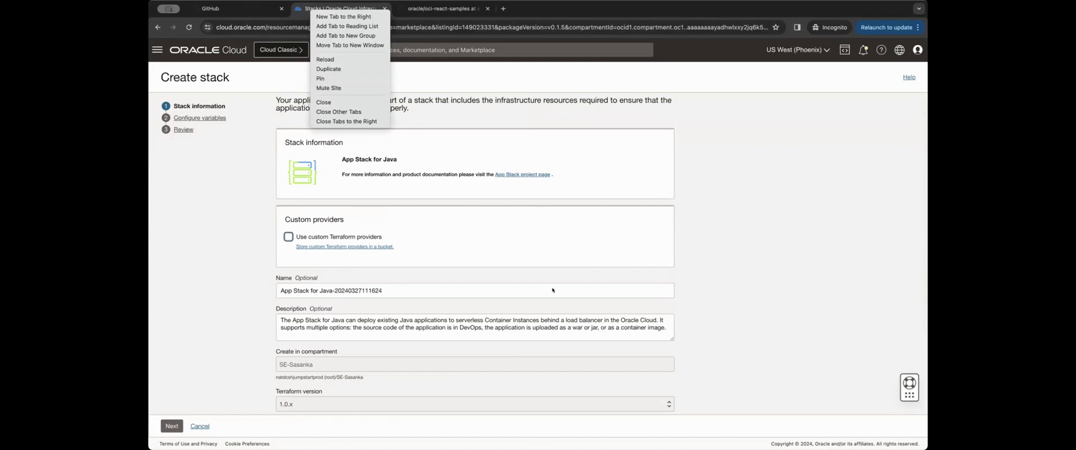
{"action": "left_click", "coordinate": [336, 69]}
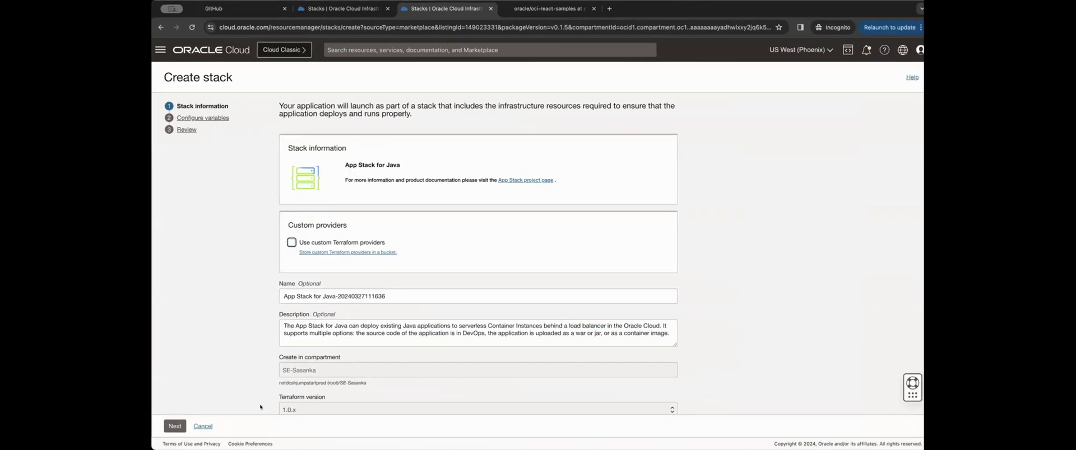
{"action": "left_click", "coordinate": [203, 426]}
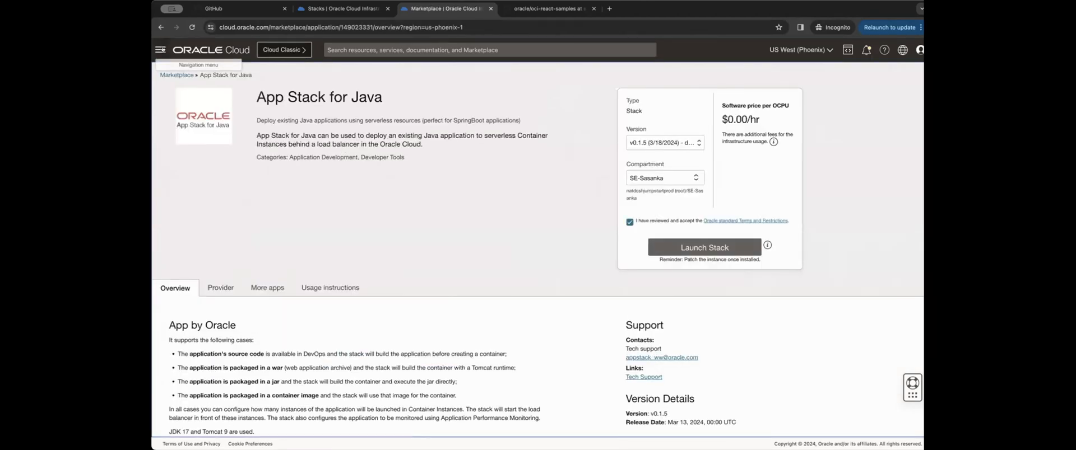
{"action": "left_click", "coordinate": [160, 50]}
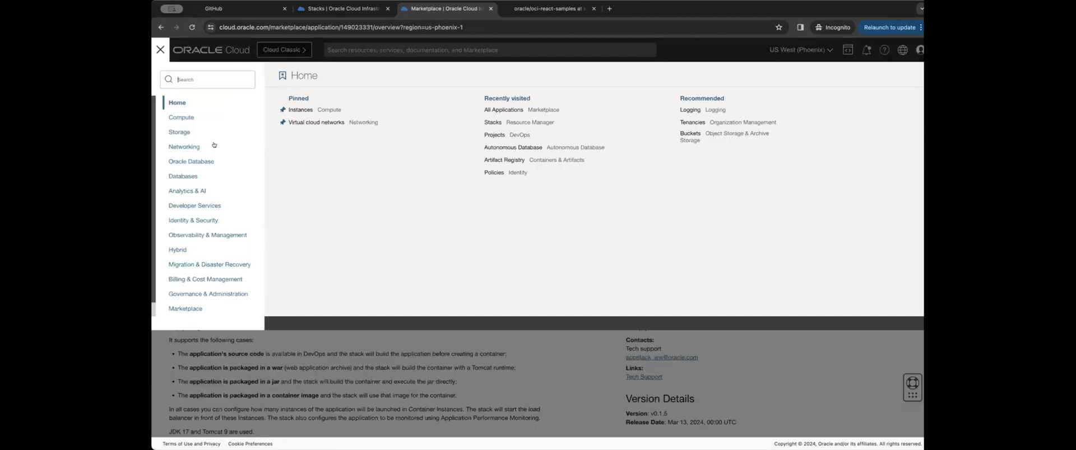
{"action": "left_click", "coordinate": [197, 206]}
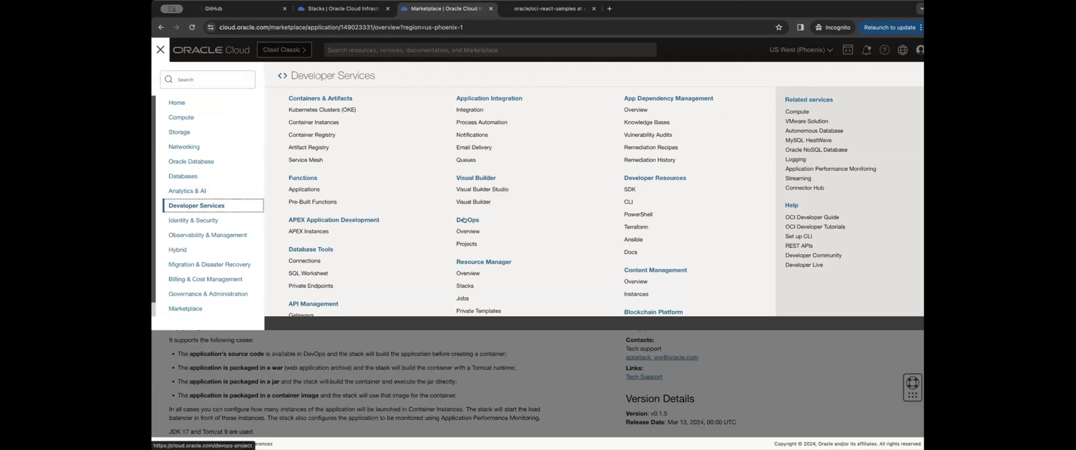
{"action": "left_click", "coordinate": [472, 287]}
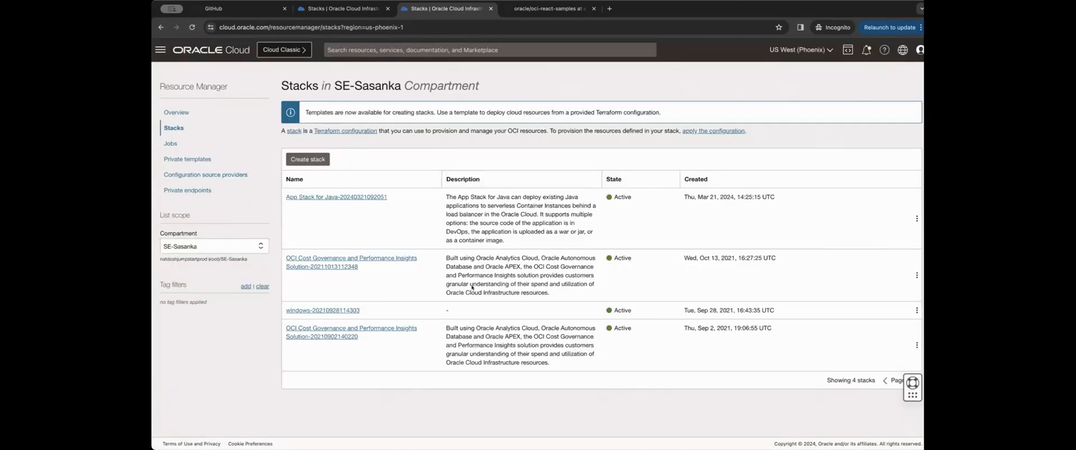
{"action": "left_click", "coordinate": [161, 50]}
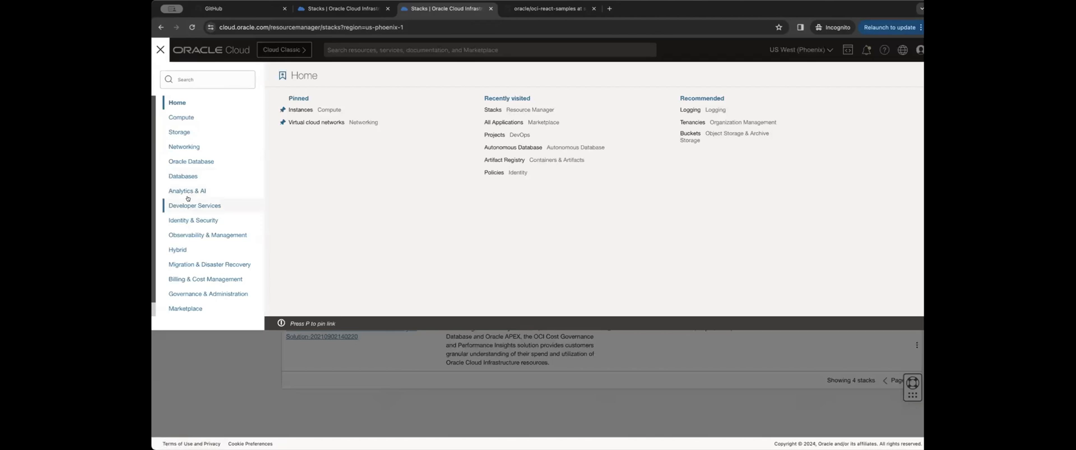
{"action": "left_click", "coordinate": [219, 207]}
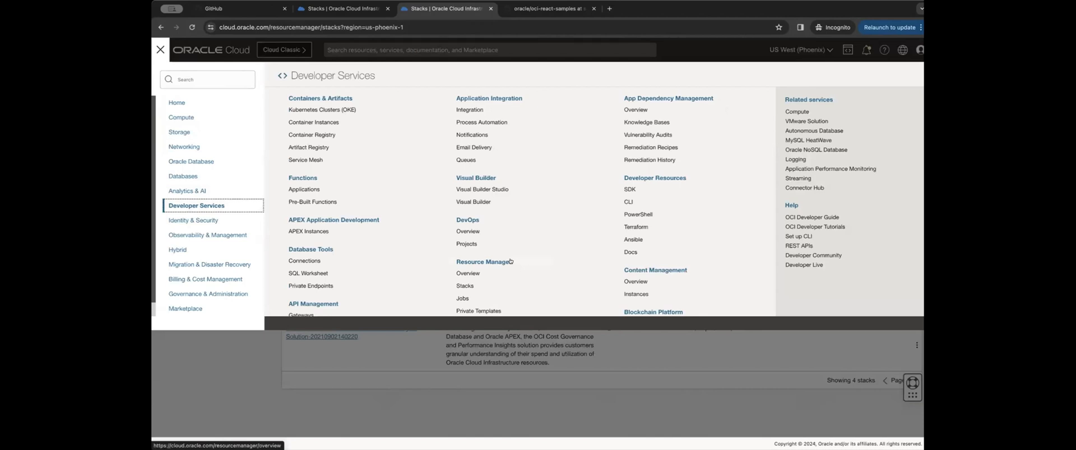
{"action": "scroll", "coordinate": [510, 261], "scroll_direction": "down", "scroll_amount": 1}
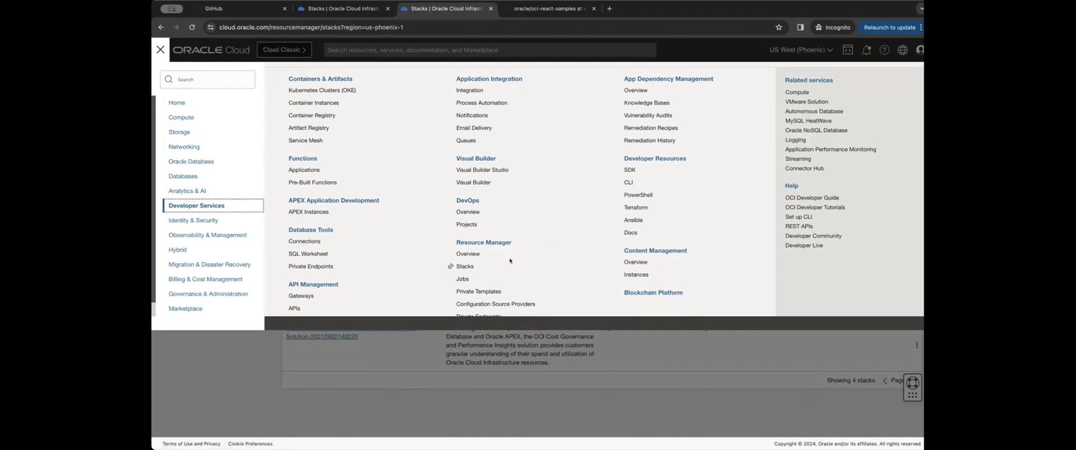
{"action": "left_click", "coordinate": [463, 266]}
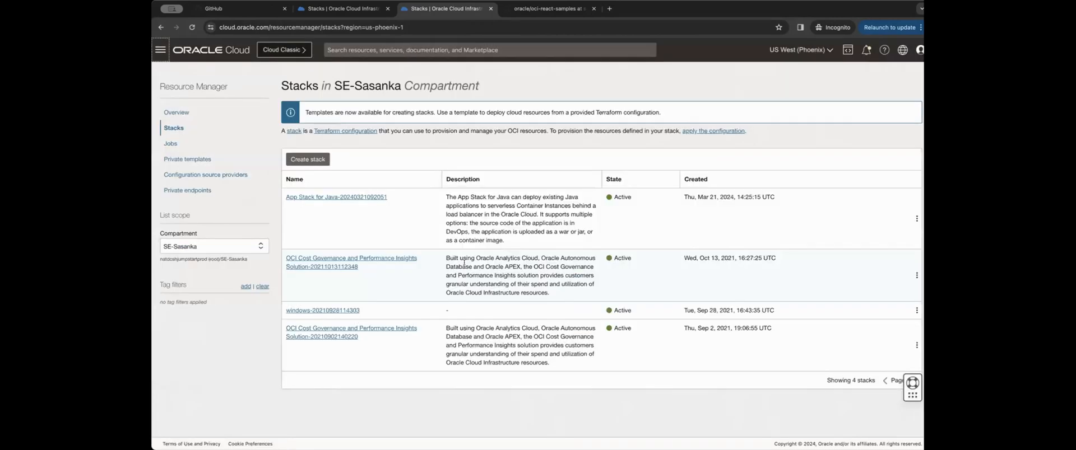
{"action": "left_click", "coordinate": [351, 197]}
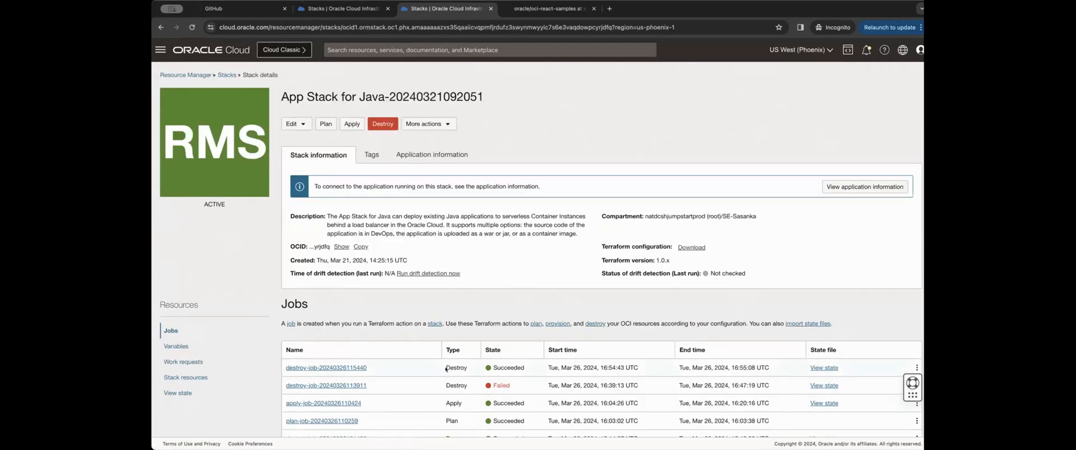
{"action": "left_click_drag", "start_coordinate": [442, 367], "coordinate": [526, 367]}
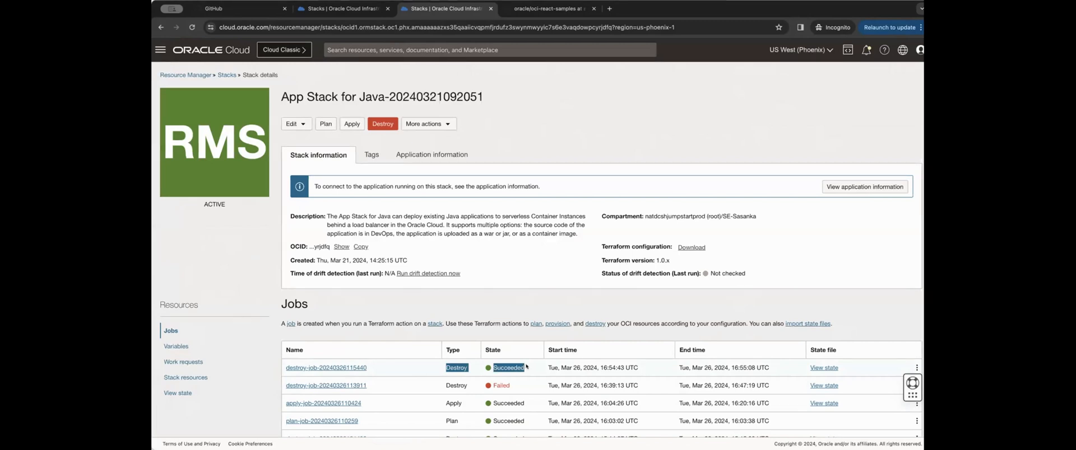
Examine the existing stack's application, authentication, monitoring and database variables in its edit wizard, leaving without saving.
{"action": "left_click", "coordinate": [303, 125]}
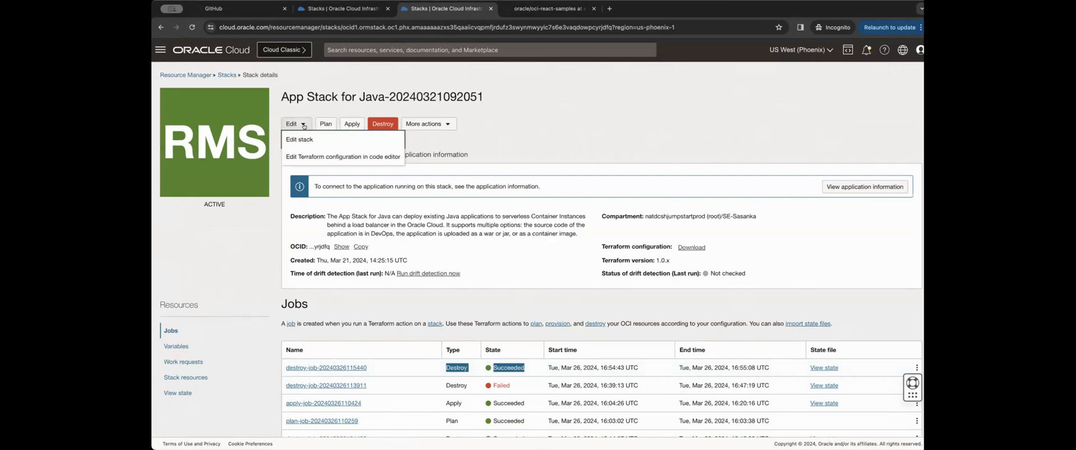
{"action": "left_click", "coordinate": [299, 138]}
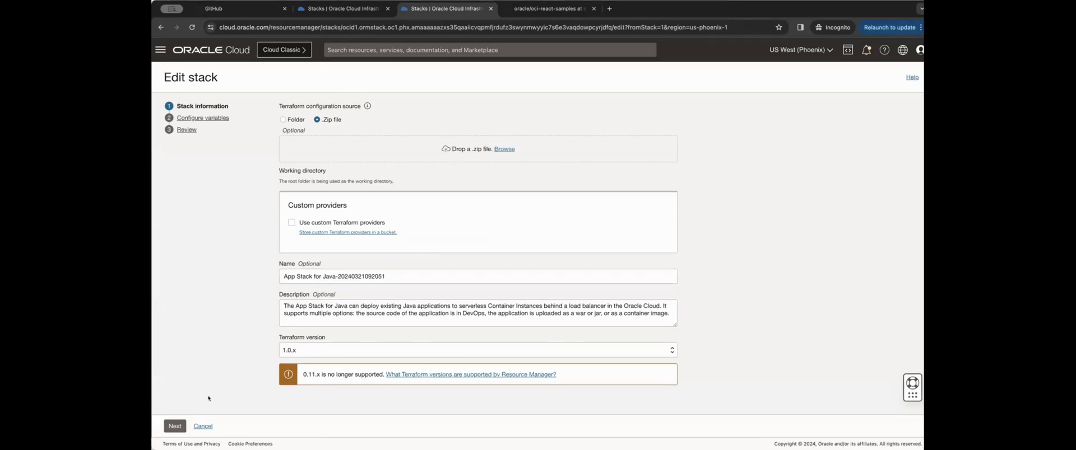
{"action": "left_click", "coordinate": [174, 427]}
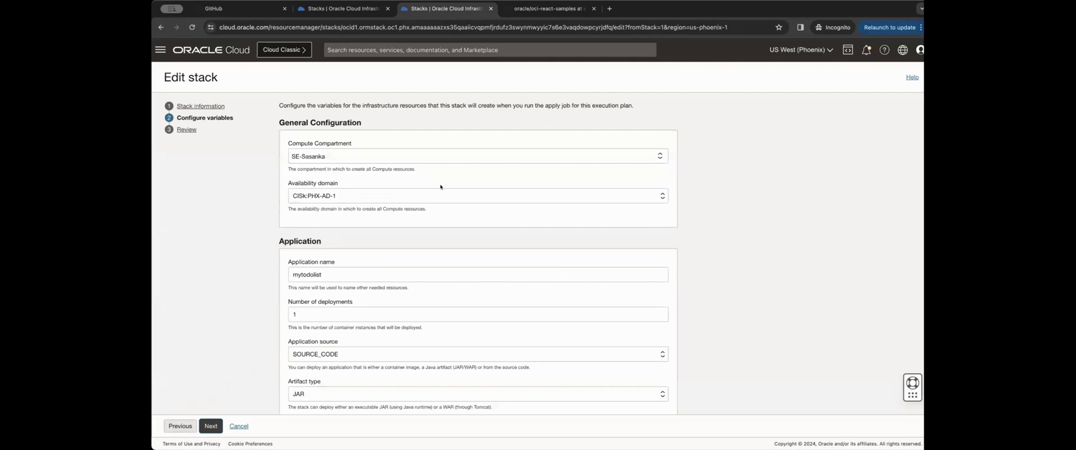
{"action": "scroll", "coordinate": [778, 227], "scroll_direction": "down", "scroll_amount": 1}
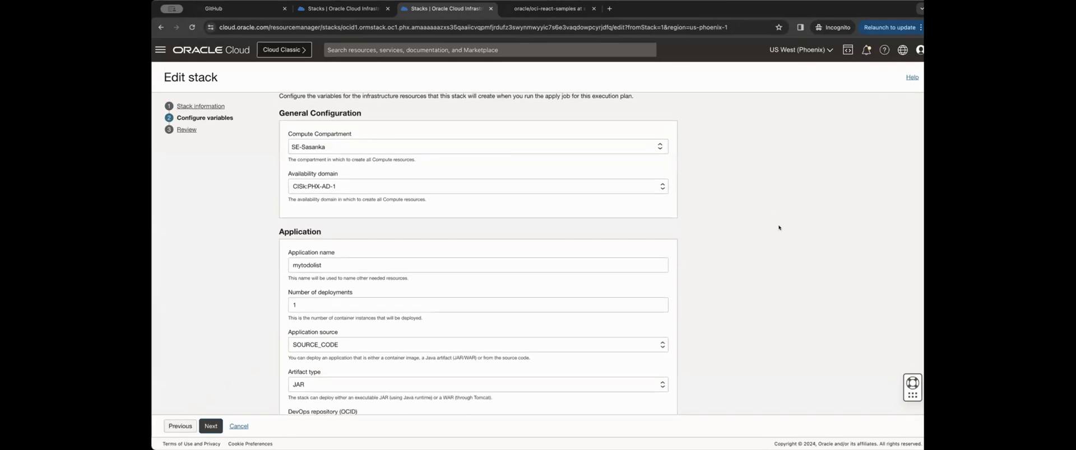
{"action": "scroll", "coordinate": [779, 227], "scroll_direction": "down", "scroll_amount": 4}
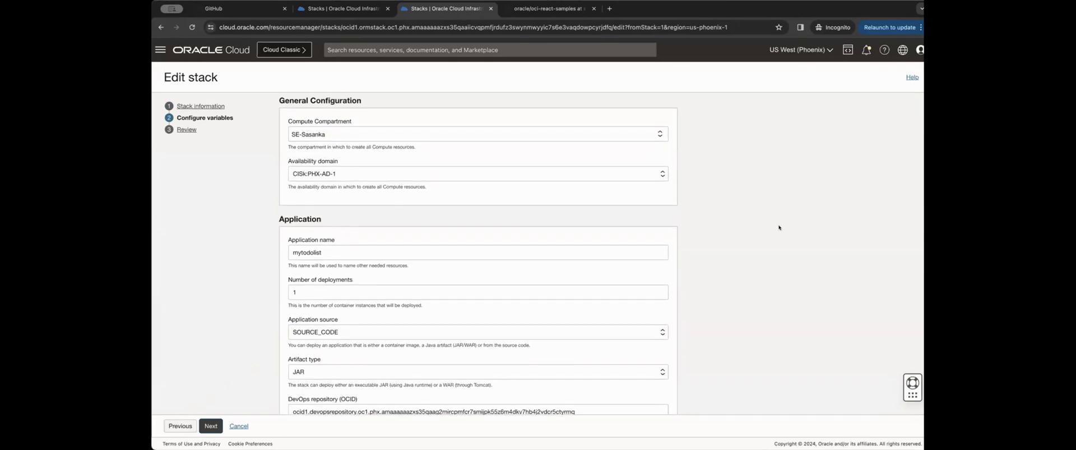
{"action": "scroll", "coordinate": [779, 227], "scroll_direction": "down", "scroll_amount": 3}
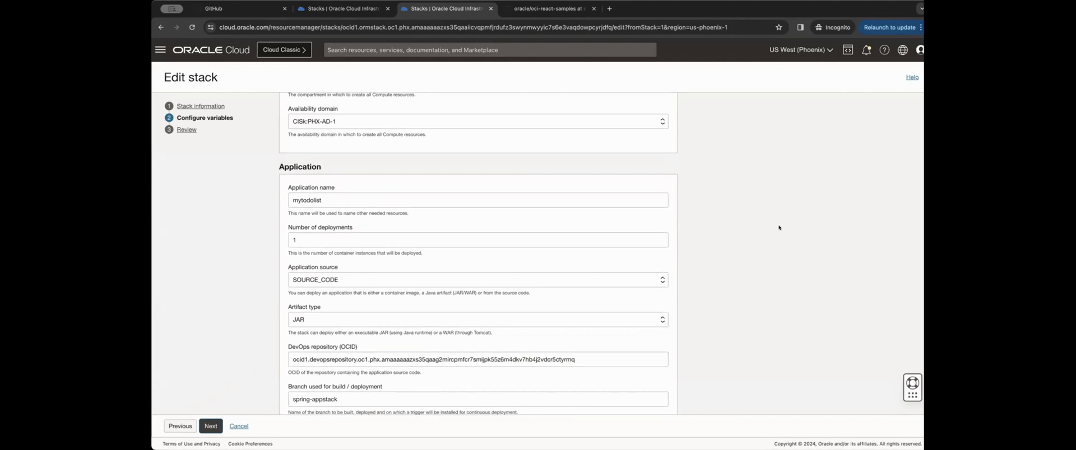
{"action": "scroll", "coordinate": [778, 227], "scroll_direction": "down", "scroll_amount": 7}
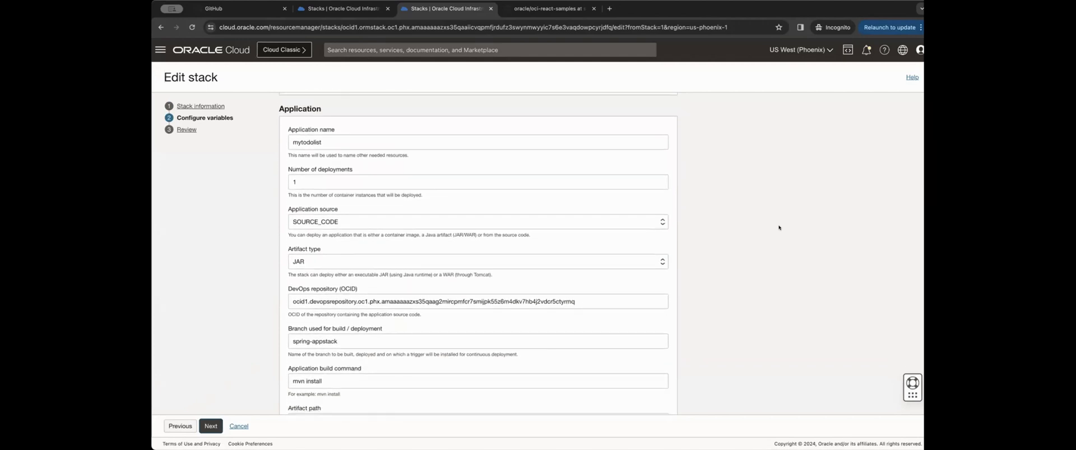
{"action": "scroll", "coordinate": [778, 227], "scroll_direction": "down", "scroll_amount": 4}
{"action": "scroll", "coordinate": [778, 227], "scroll_direction": "down", "scroll_amount": 9}
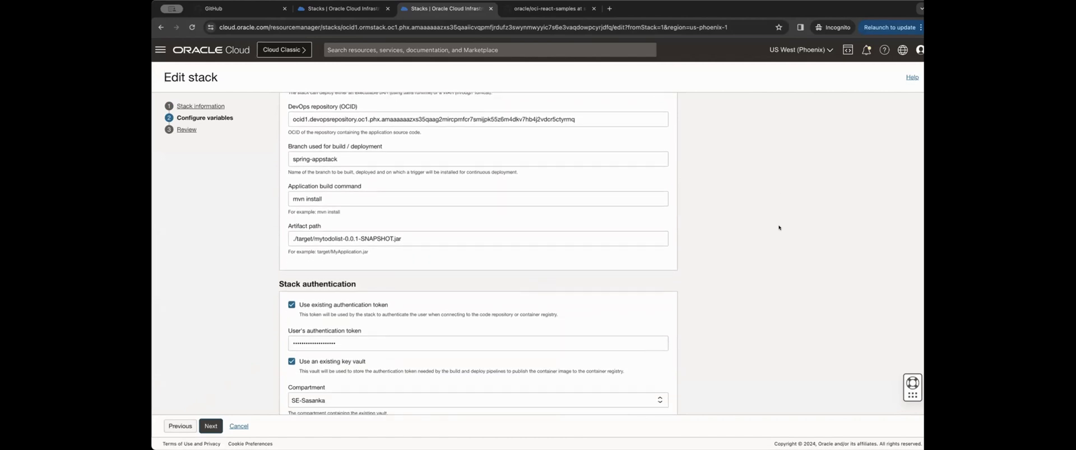
{"action": "scroll", "coordinate": [778, 228], "scroll_direction": "down", "scroll_amount": 20}
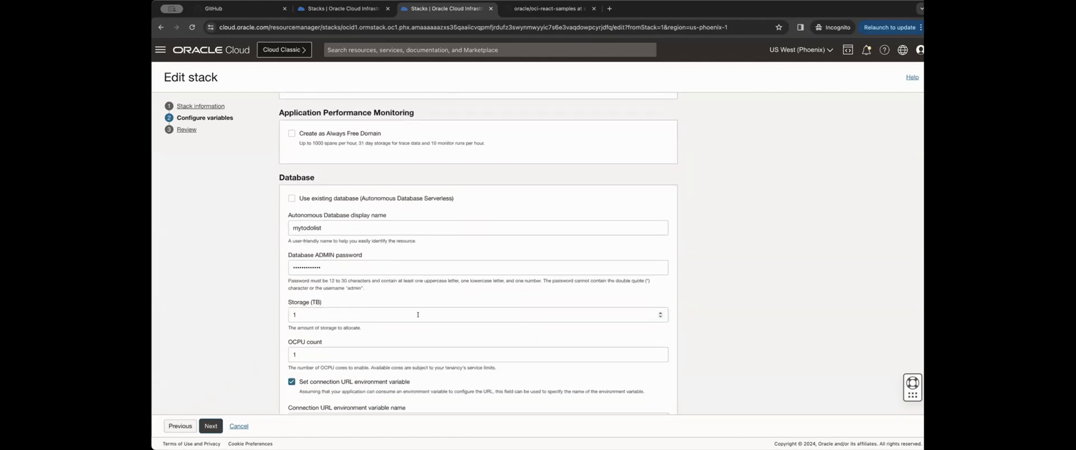
{"action": "left_click", "coordinate": [239, 427]}
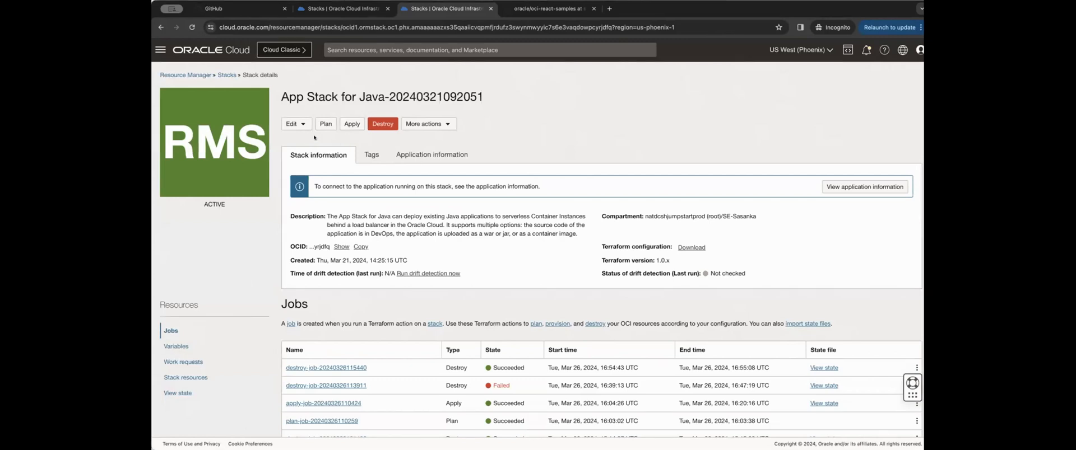
{"action": "scroll", "coordinate": [364, 305], "scroll_direction": "down", "scroll_amount": 1}
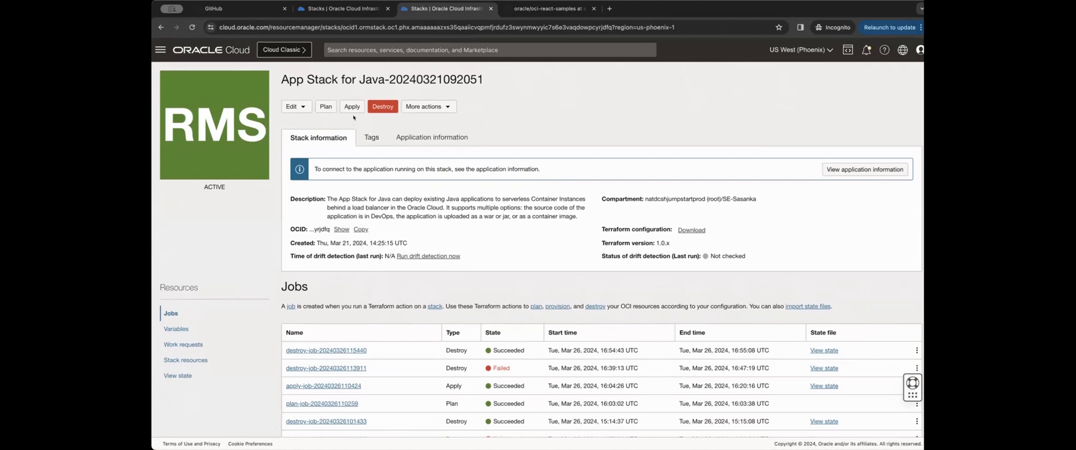
{"action": "left_click", "coordinate": [323, 107]}
{"action": "left_click", "coordinate": [706, 427]}
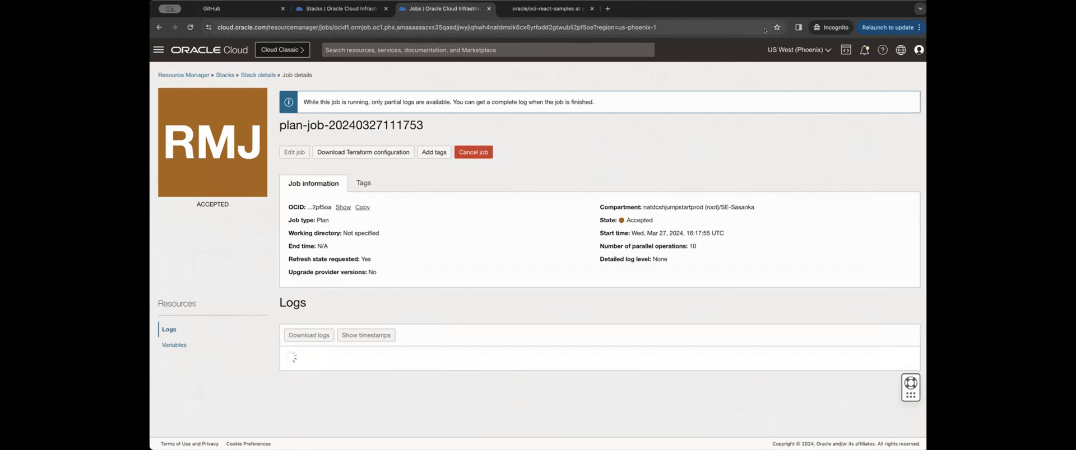
{"action": "left_click", "coordinate": [324, 8]}
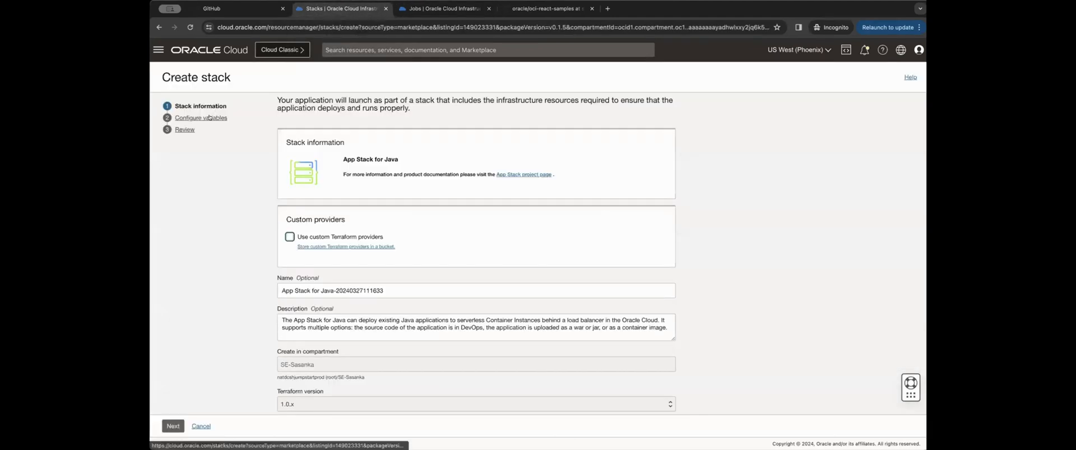
{"action": "left_click", "coordinate": [199, 427]}
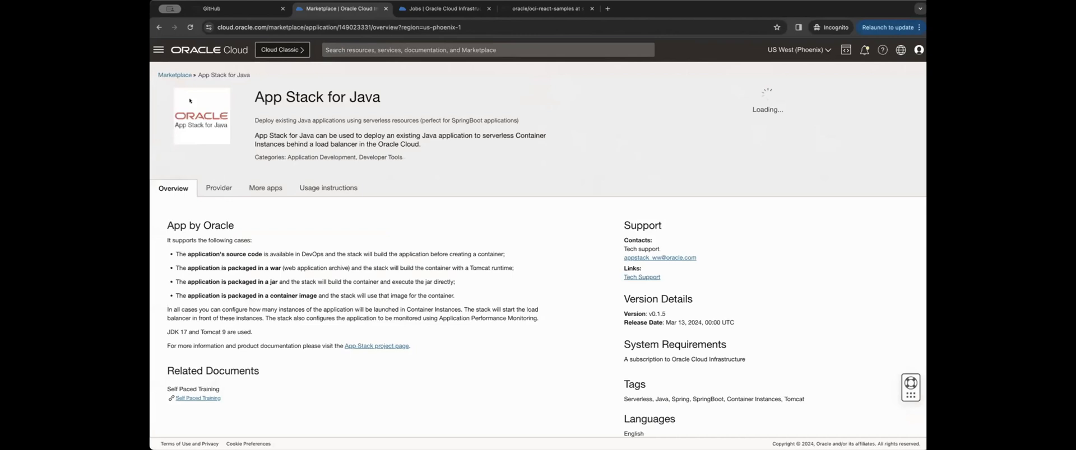
{"action": "left_click", "coordinate": [158, 49]}
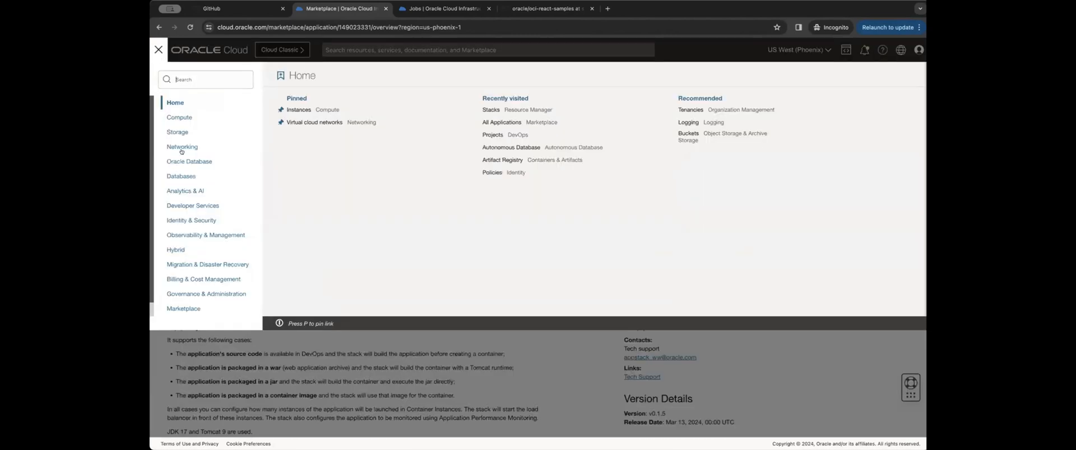
{"action": "left_click", "coordinate": [209, 206]}
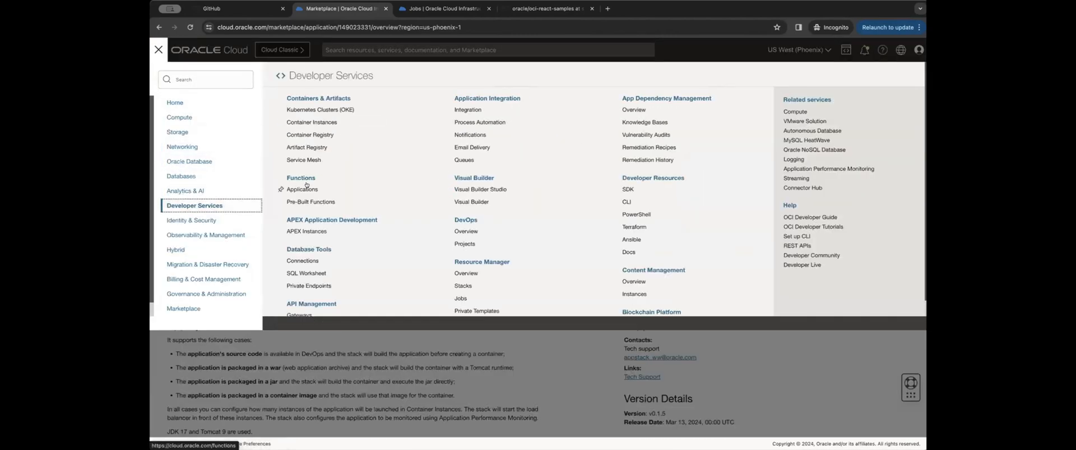
{"action": "left_click", "coordinate": [465, 287]}
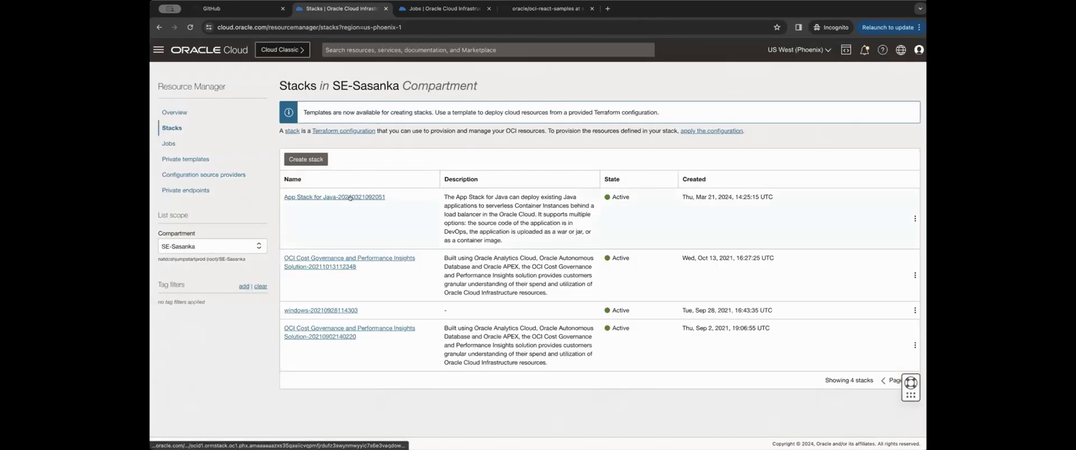
{"action": "left_click", "coordinate": [349, 197]}
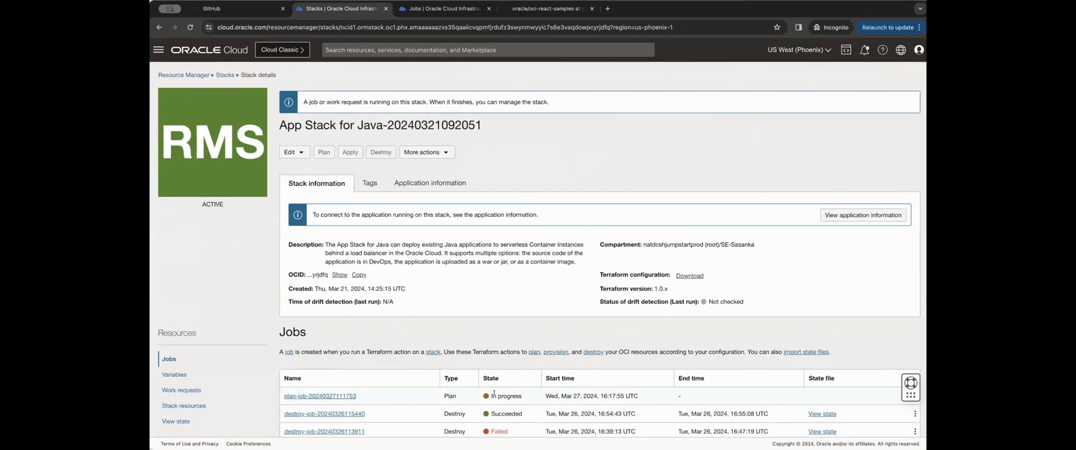
{"action": "left_click_drag", "start_coordinate": [490, 396], "coordinate": [526, 399]}
Return to the plan job's details tab and examine its logs through to the final Terraform plan summary.
{"action": "left_click", "coordinate": [457, 9]}
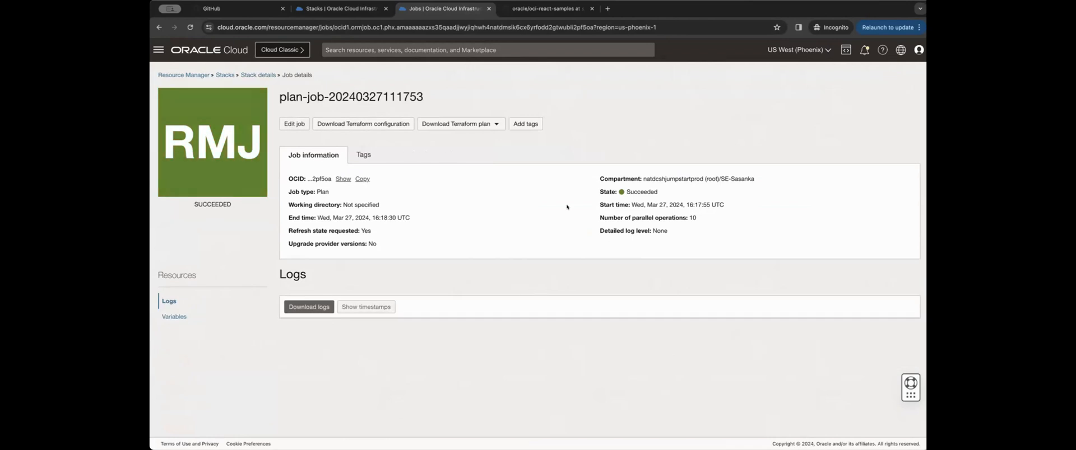
{"action": "scroll", "coordinate": [674, 265], "scroll_direction": "down", "scroll_amount": 5}
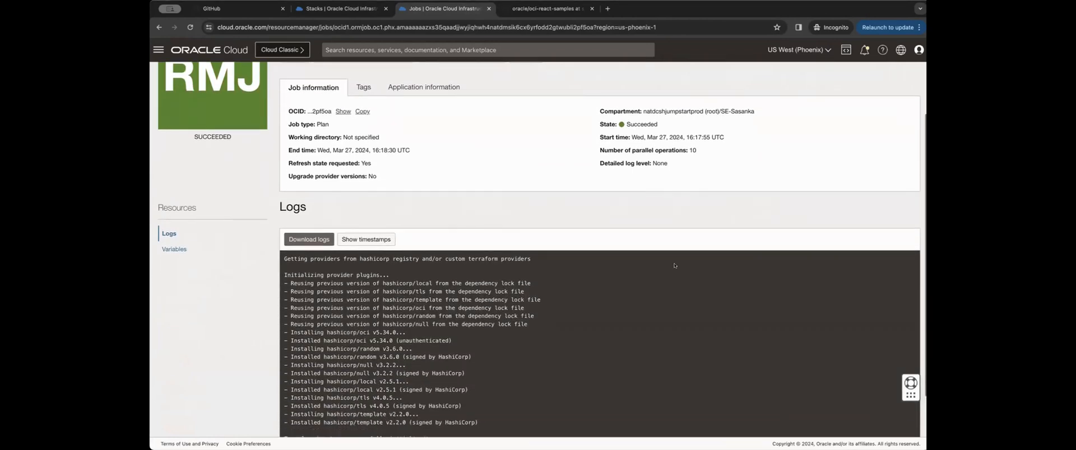
{"action": "scroll", "coordinate": [675, 266], "scroll_direction": "down", "scroll_amount": 10}
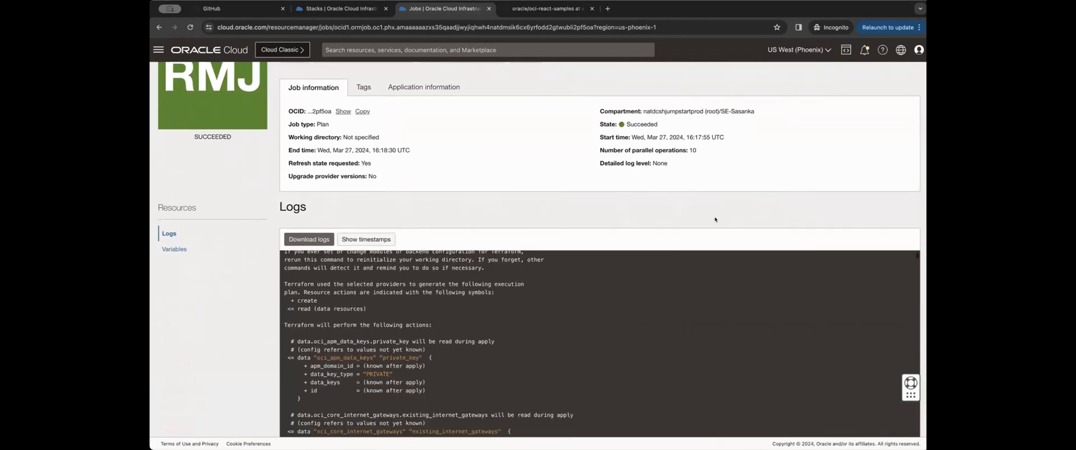
{"action": "scroll", "coordinate": [708, 262], "scroll_direction": "down", "scroll_amount": 15}
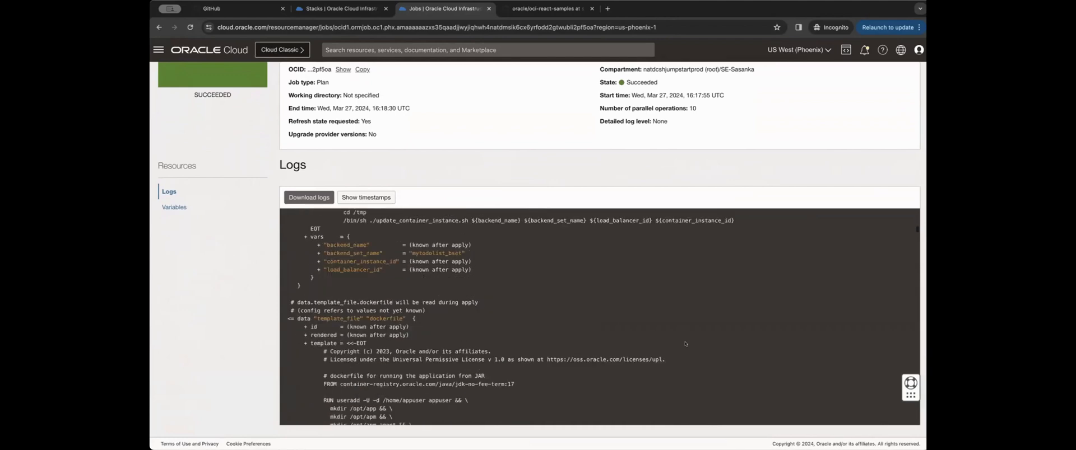
{"action": "scroll", "coordinate": [685, 344], "scroll_direction": "down", "scroll_amount": 15}
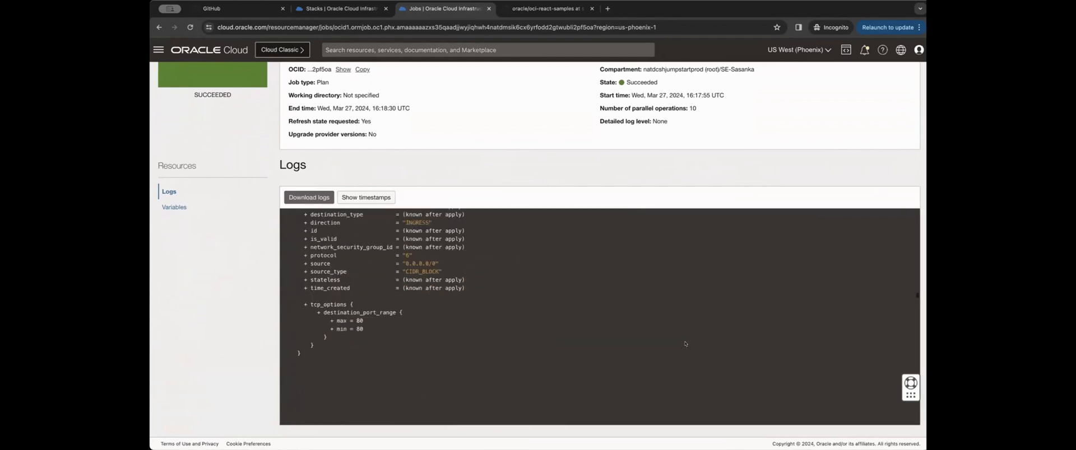
{"action": "scroll", "coordinate": [684, 344], "scroll_direction": "down", "scroll_amount": 15}
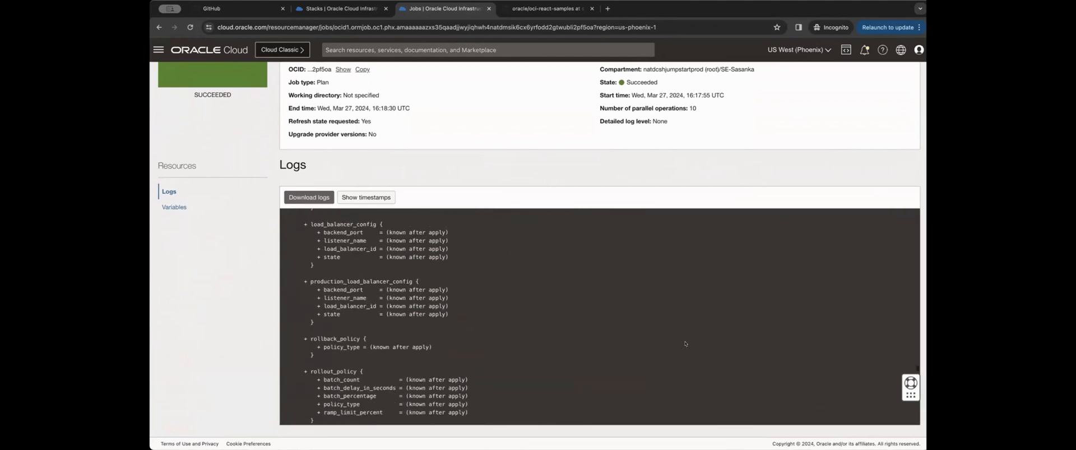
{"action": "scroll", "coordinate": [685, 344], "scroll_direction": "down", "scroll_amount": 15}
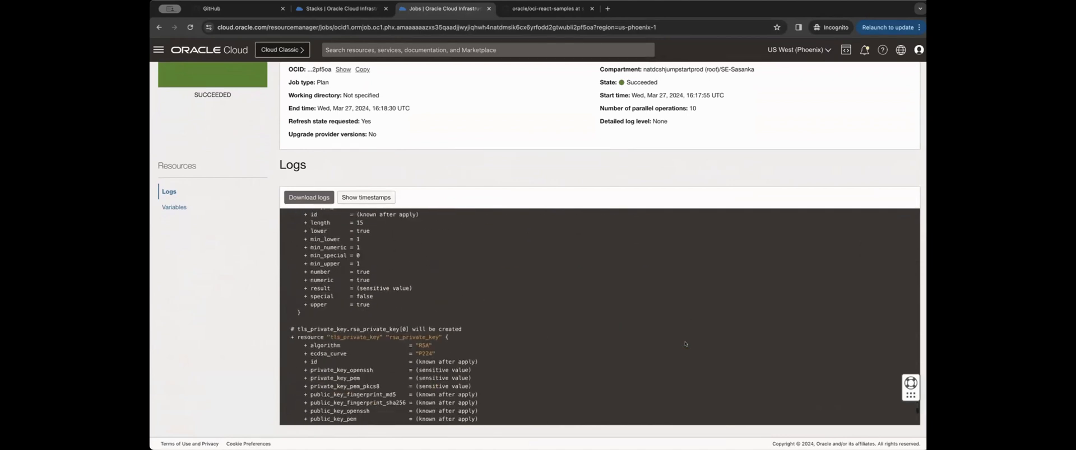
{"action": "left_click_drag", "start_coordinate": [303, 317], "coordinate": [324, 317]}
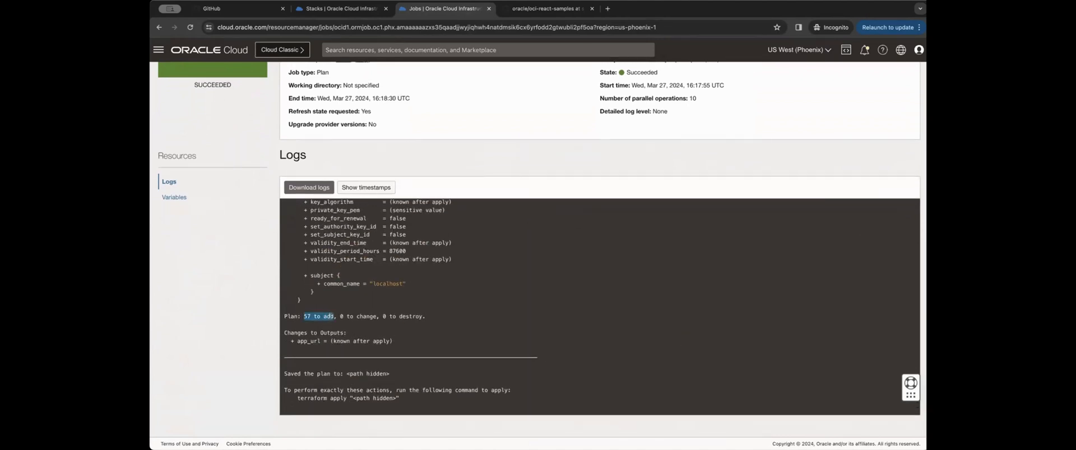
{"action": "scroll", "coordinate": [555, 171], "scroll_direction": "up", "scroll_amount": 5}
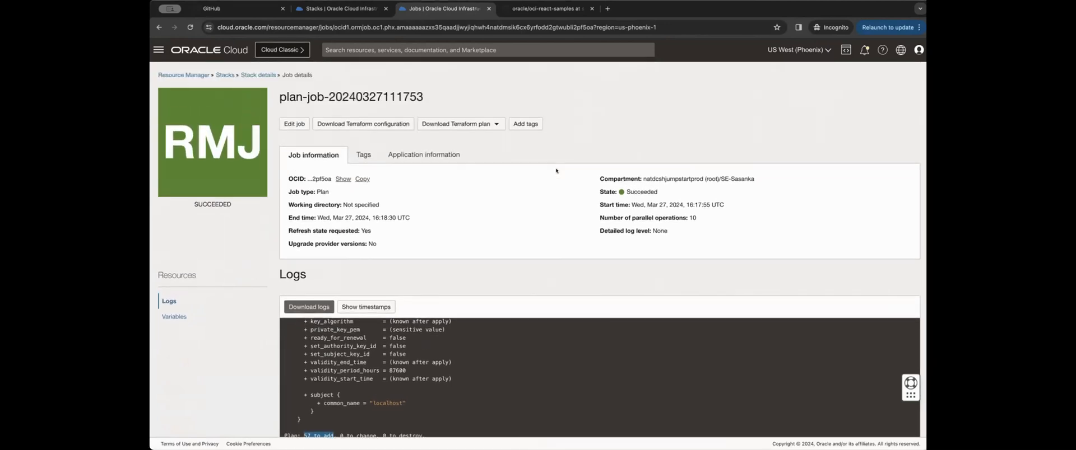
{"action": "left_click", "coordinate": [258, 75]}
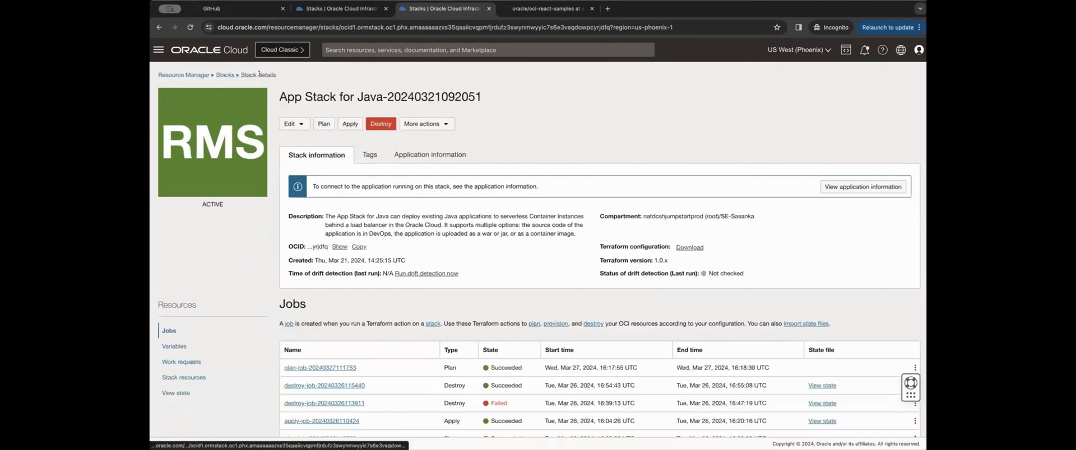
{"action": "left_click", "coordinate": [345, 124]}
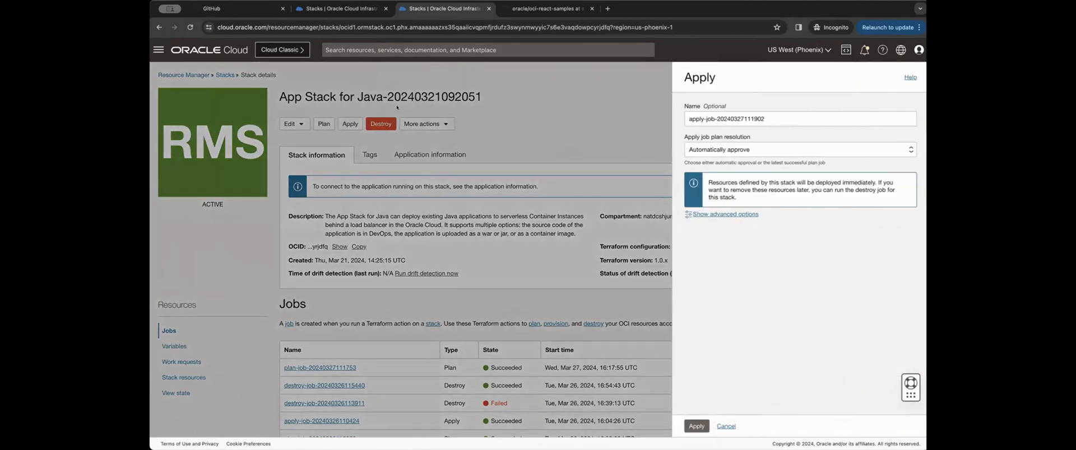
{"action": "left_click", "coordinate": [693, 426]}
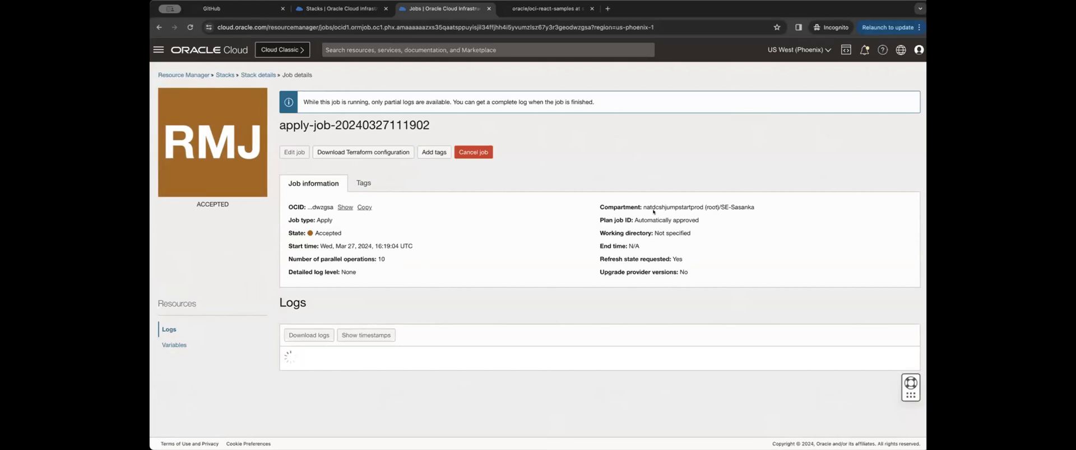
In the other stack details tab, open the stack's edit wizard and examine its general, application, database and network variables.
{"action": "left_click", "coordinate": [355, 8]}
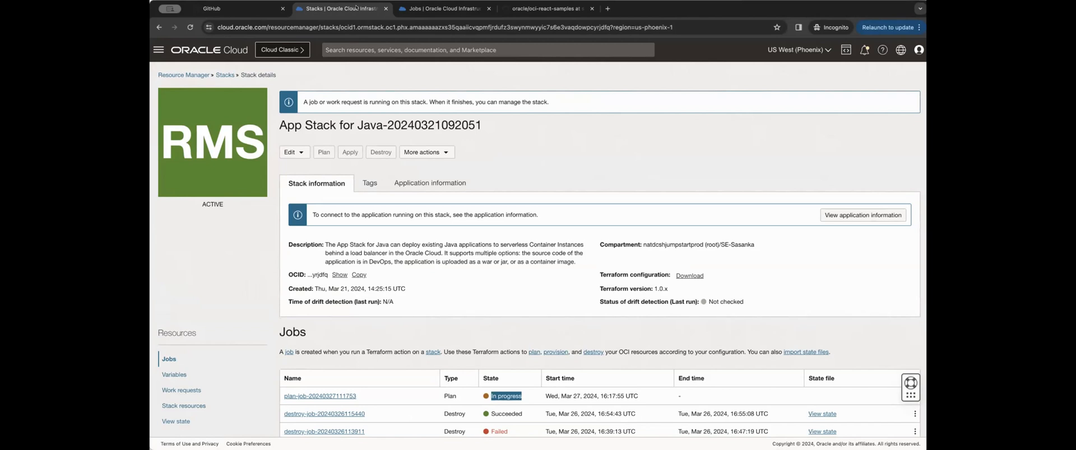
{"action": "left_click", "coordinate": [444, 8]}
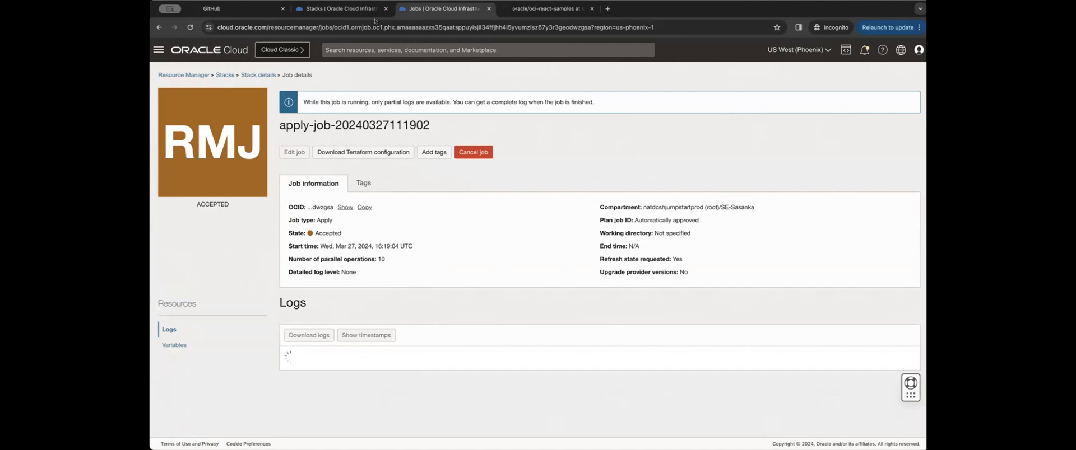
{"action": "left_click", "coordinate": [357, 9]}
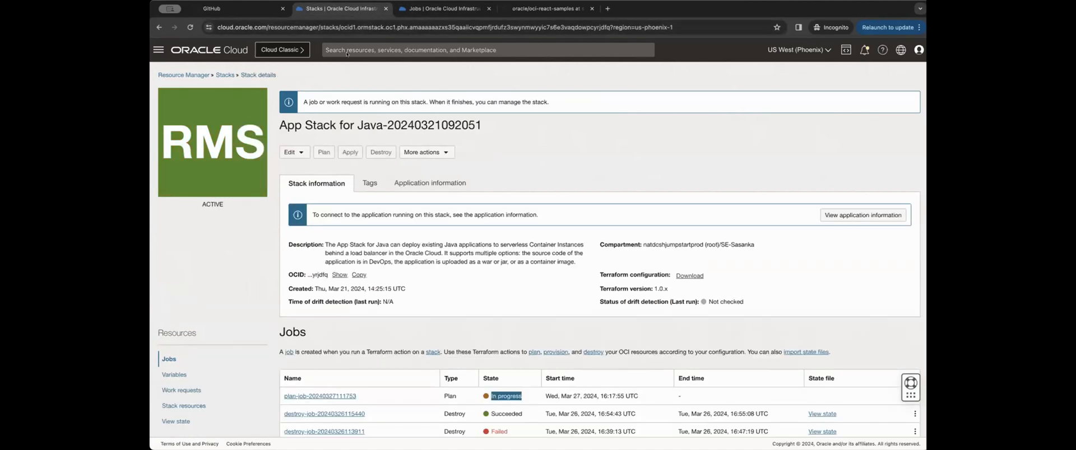
{"action": "left_click", "coordinate": [302, 152]}
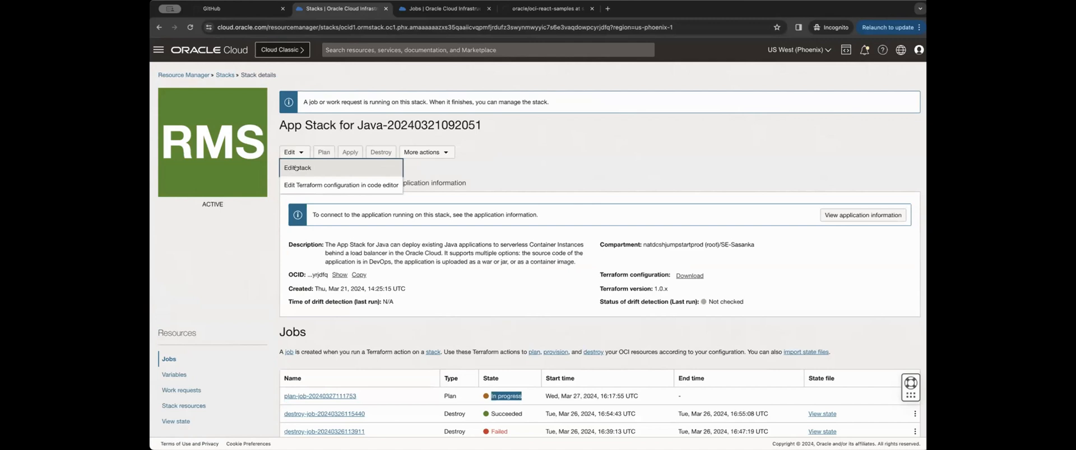
{"action": "left_click", "coordinate": [295, 167]}
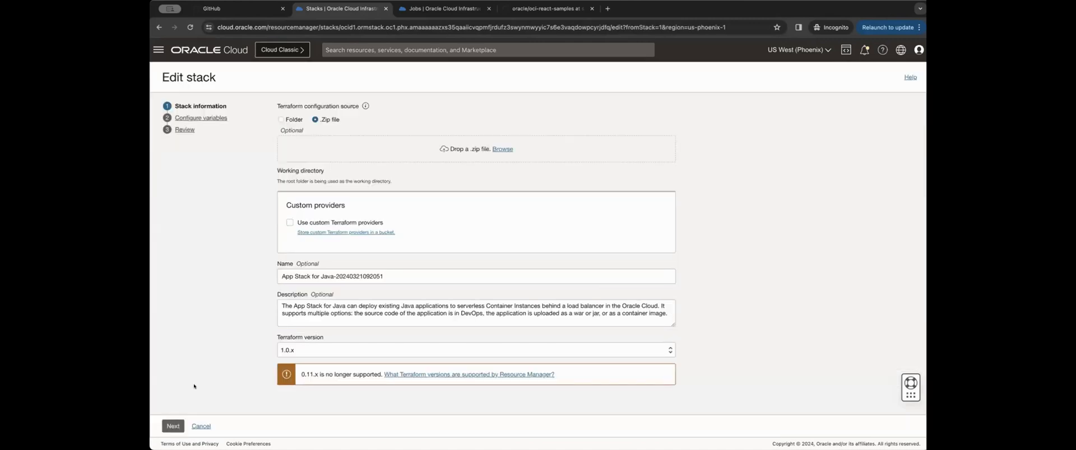
{"action": "left_click", "coordinate": [172, 426]}
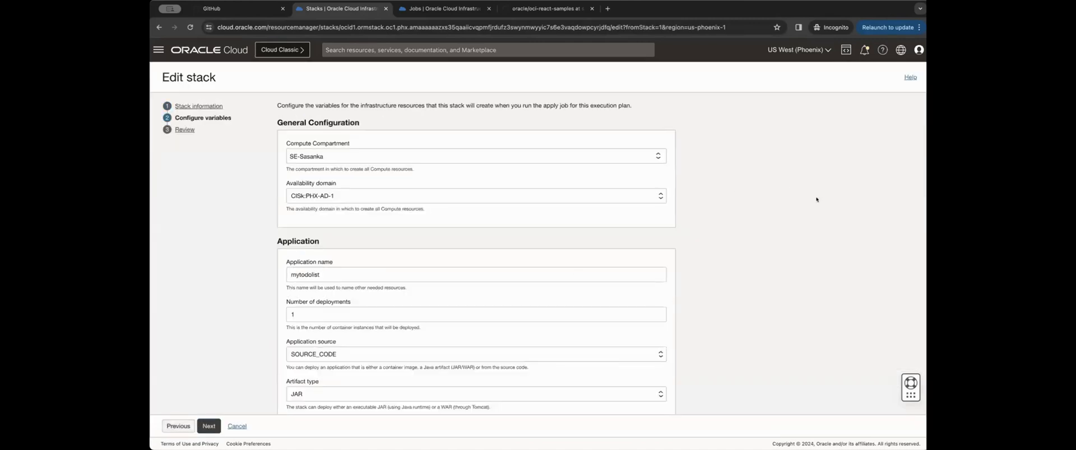
{"action": "scroll", "coordinate": [816, 200], "scroll_direction": "down", "scroll_amount": 10}
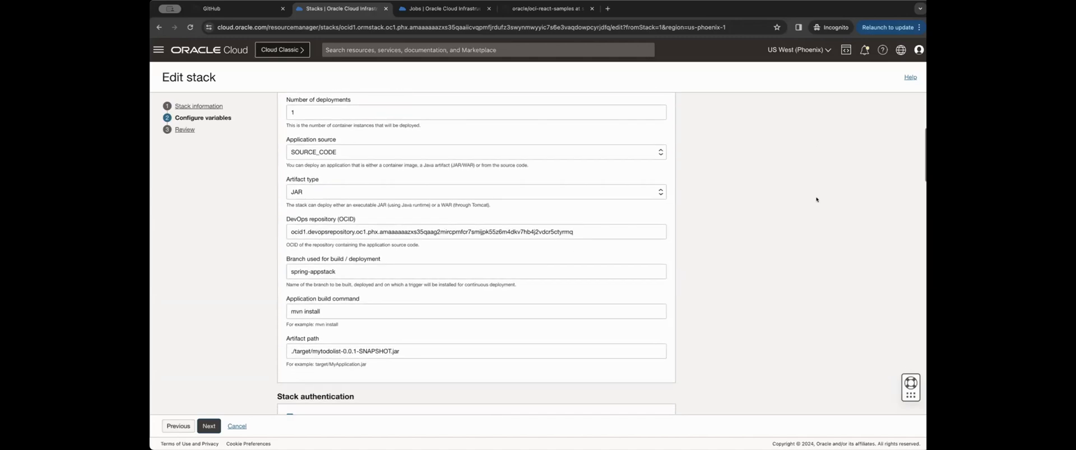
{"action": "scroll", "coordinate": [817, 199], "scroll_direction": "down", "scroll_amount": 10}
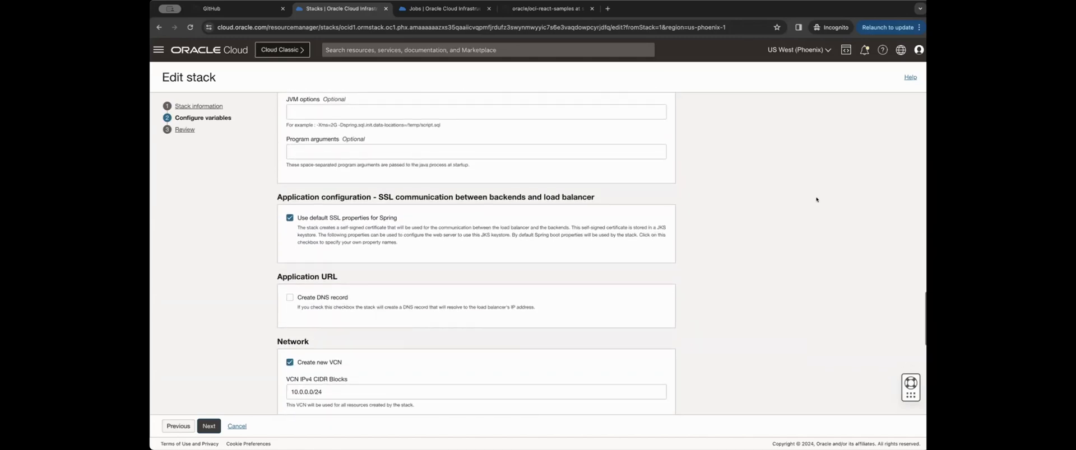
{"action": "scroll", "coordinate": [816, 199], "scroll_direction": "down", "scroll_amount": 3}
{"action": "scroll", "coordinate": [816, 200], "scroll_direction": "up", "scroll_amount": 12}
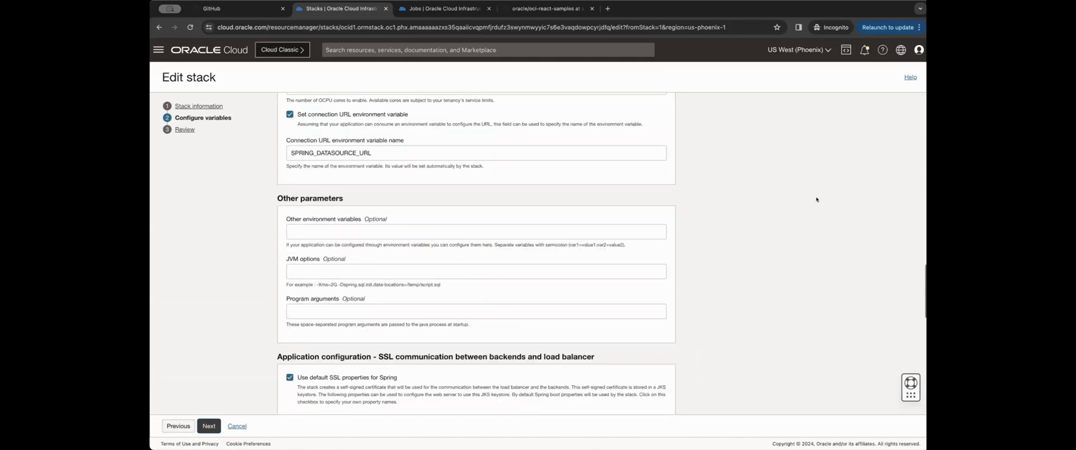
{"action": "scroll", "coordinate": [816, 199], "scroll_direction": "up", "scroll_amount": 10}
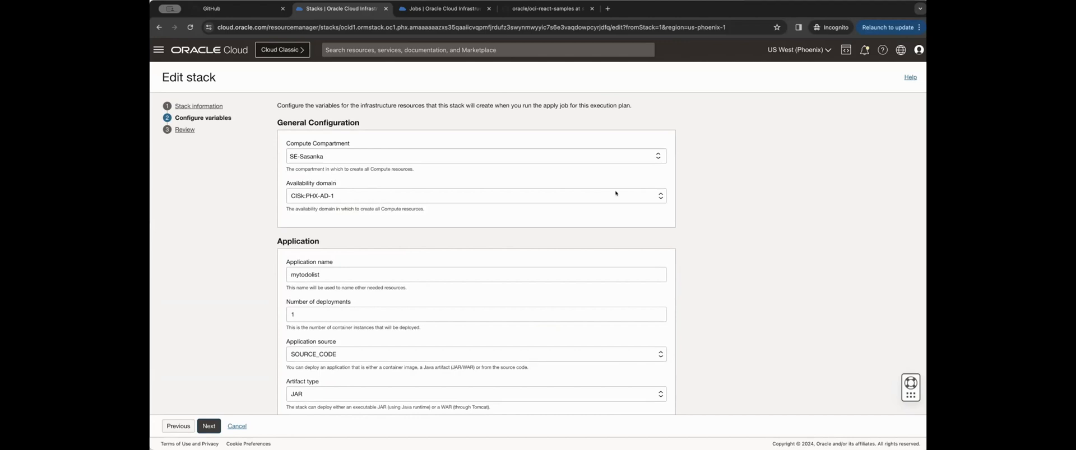
{"action": "scroll", "coordinate": [794, 248], "scroll_direction": "down", "scroll_amount": 3}
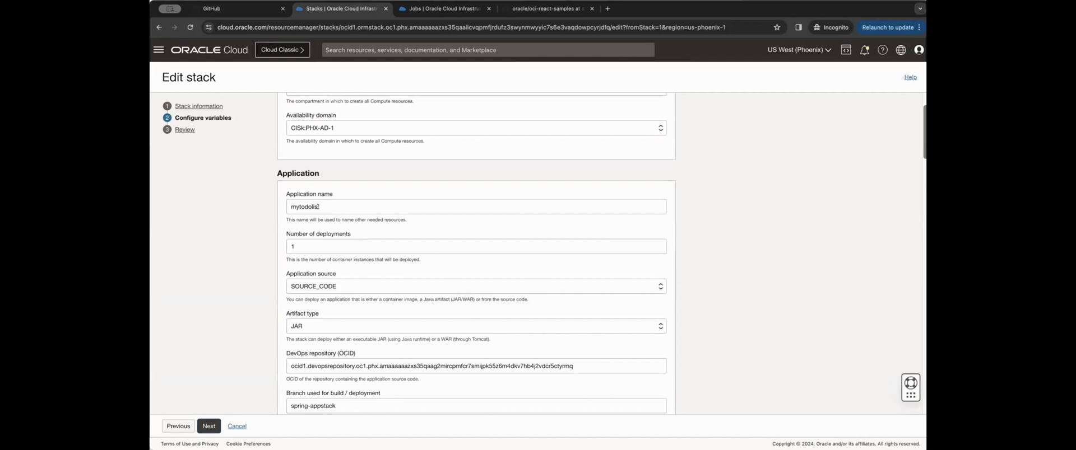
Look over the spring-appstack branch of the oci-react-samples repository on GitHub, including its README, and return to the stack's edit wizard.
{"action": "left_click", "coordinate": [543, 9]}
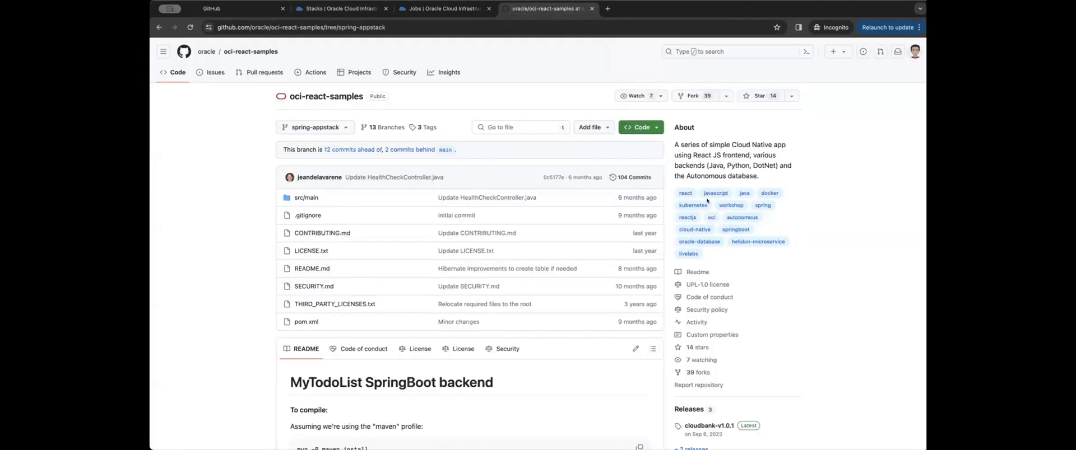
{"action": "scroll", "coordinate": [504, 281], "scroll_direction": "down", "scroll_amount": 1}
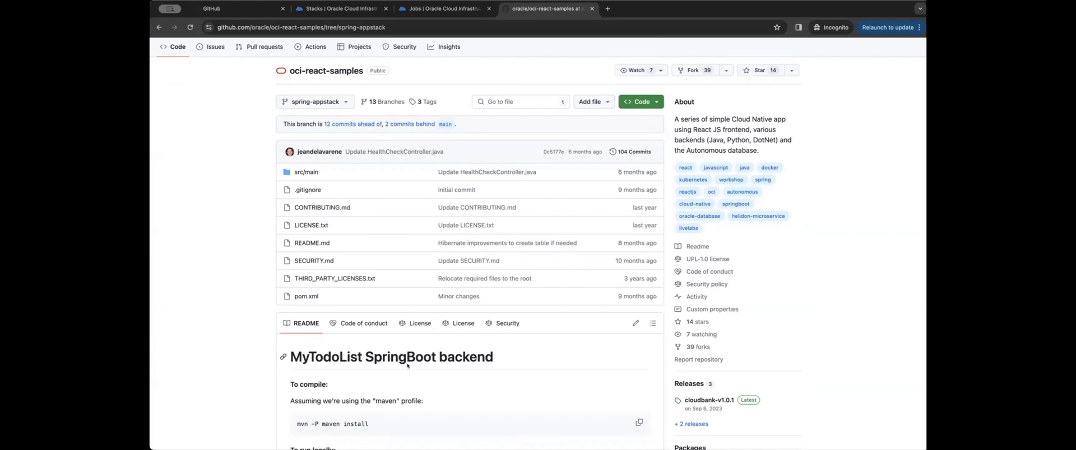
{"action": "scroll", "coordinate": [483, 358], "scroll_direction": "up", "scroll_amount": 1}
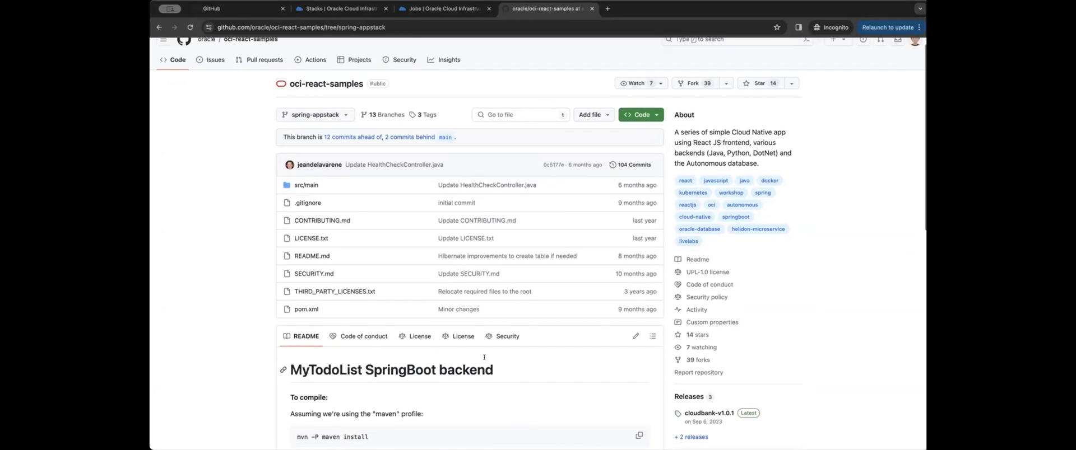
{"action": "scroll", "coordinate": [358, 264], "scroll_direction": "down", "scroll_amount": 5}
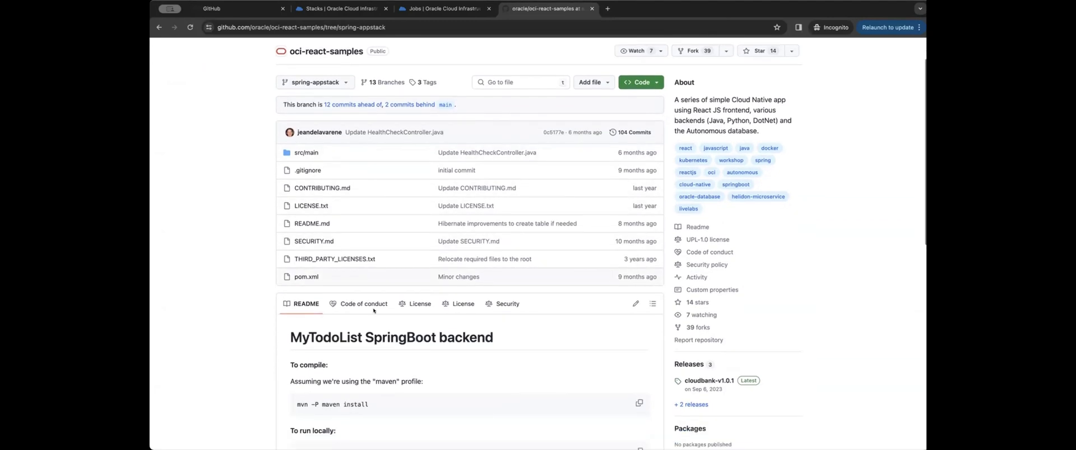
{"action": "scroll", "coordinate": [373, 311], "scroll_direction": "up", "scroll_amount": 4}
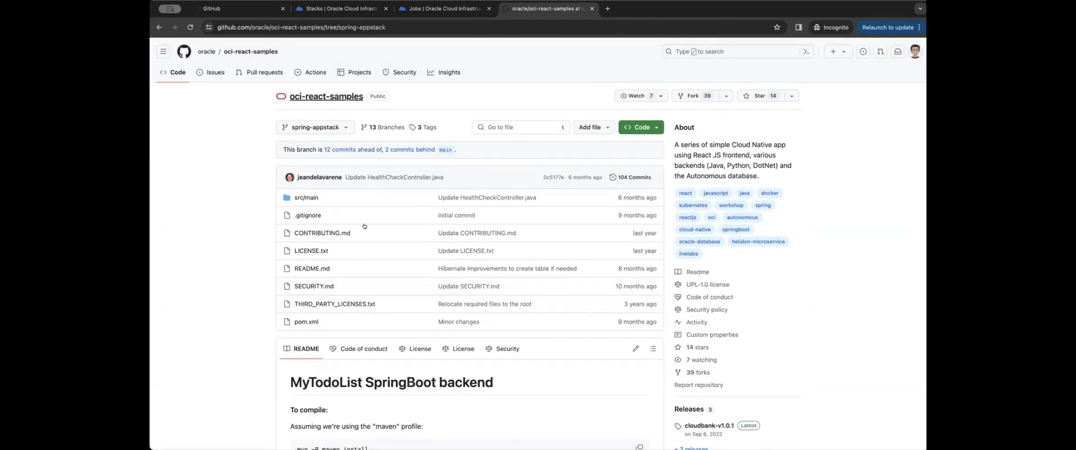
{"action": "left_click", "coordinate": [346, 7]}
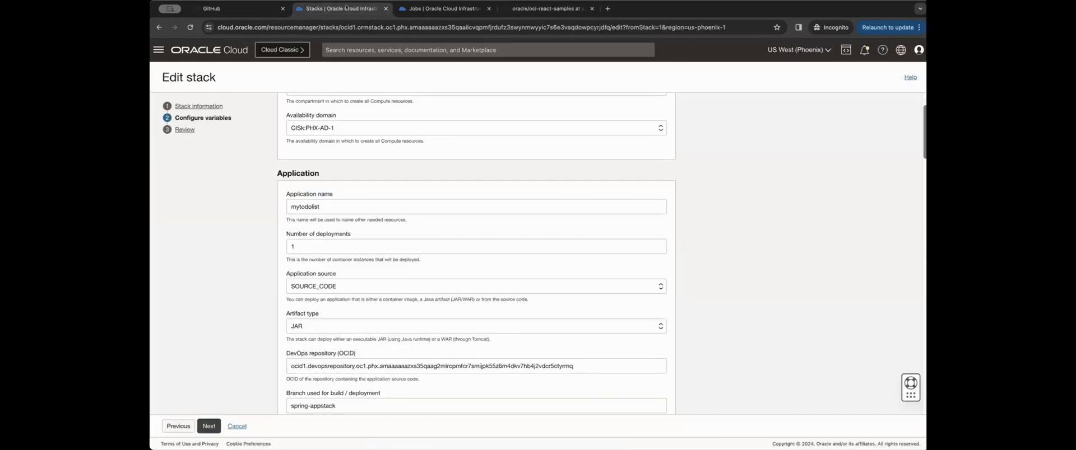
Examine the stack's application variables, including the available application source options, without changing the SOURCE_CODE selection.
{"action": "scroll", "coordinate": [721, 252], "scroll_direction": "down", "scroll_amount": 1}
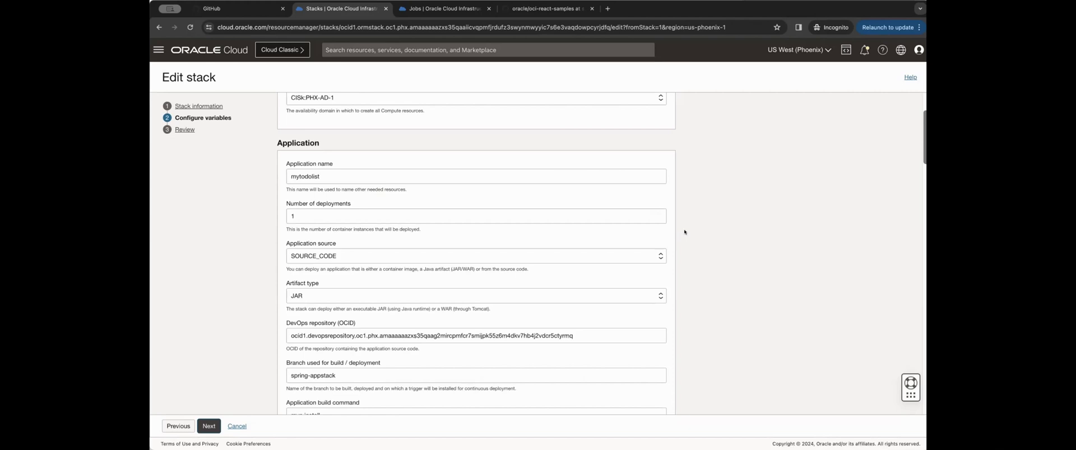
{"action": "scroll", "coordinate": [768, 214], "scroll_direction": "down", "scroll_amount": 2}
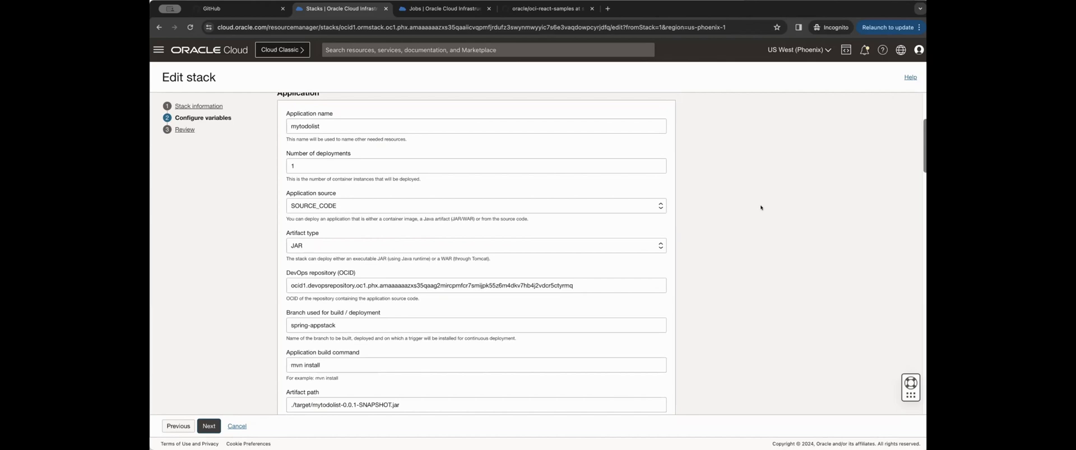
{"action": "left_click", "coordinate": [353, 206]}
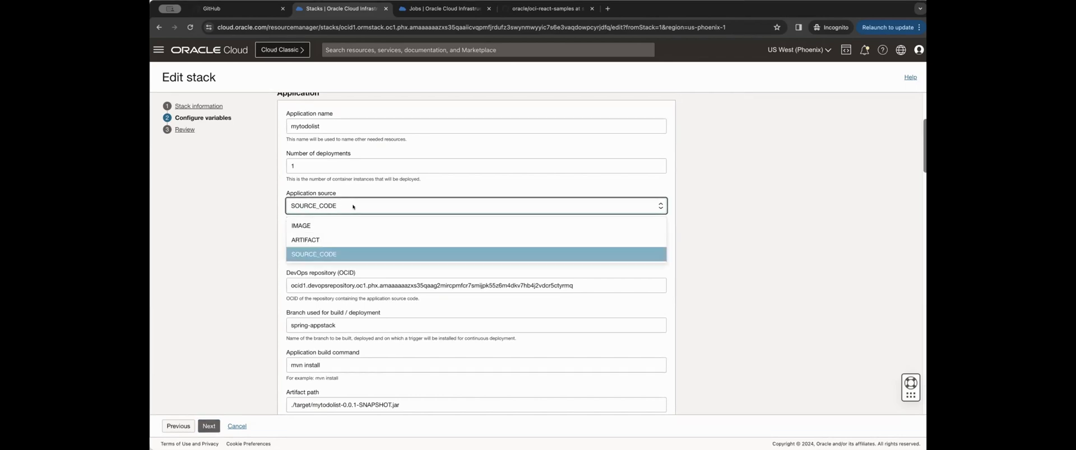
{"action": "left_click", "coordinate": [738, 187]}
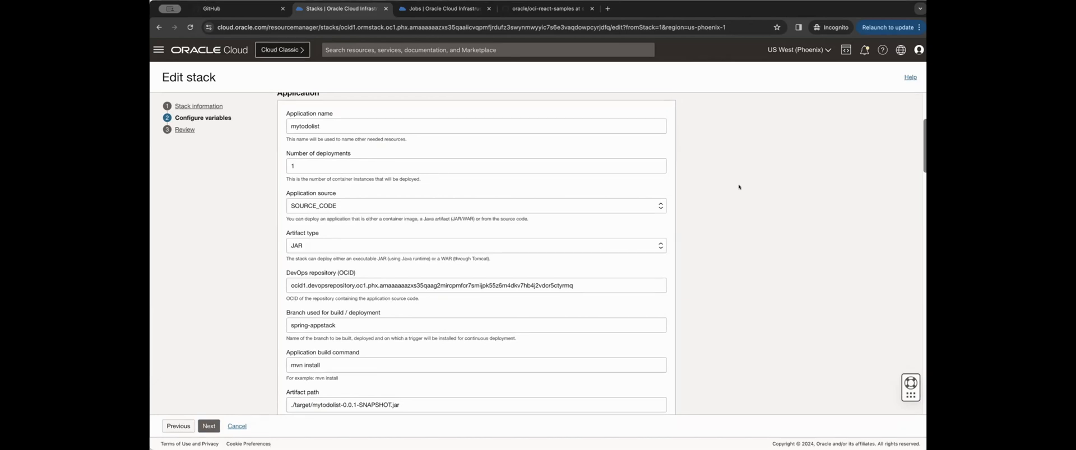
{"action": "scroll", "coordinate": [739, 187], "scroll_direction": "down", "scroll_amount": 1}
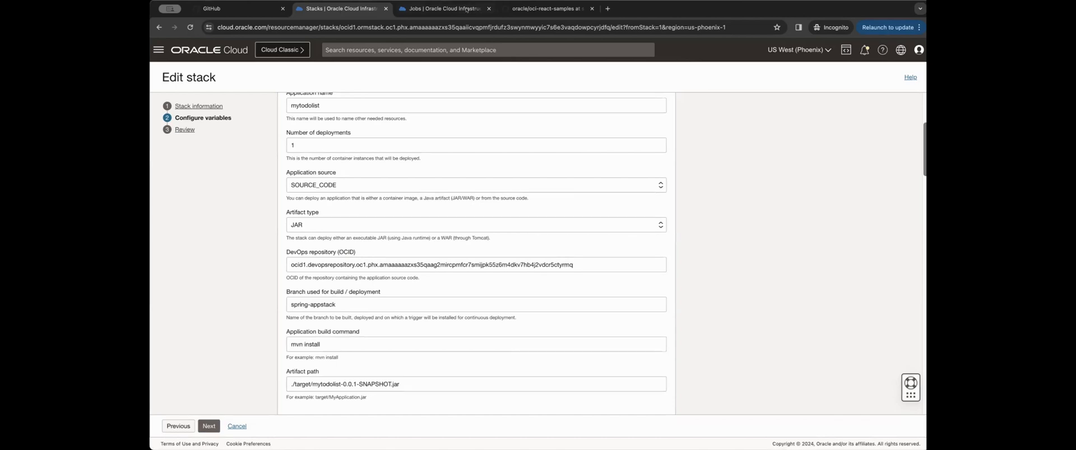
Open cloud.oracle.com in a new browser tab and go to the DevOps projects list under Developer Services.
{"action": "left_click", "coordinate": [609, 9]}
{"action": "type", "text": "cloud.oracle.com"}
{"action": "key", "text": "Return"}
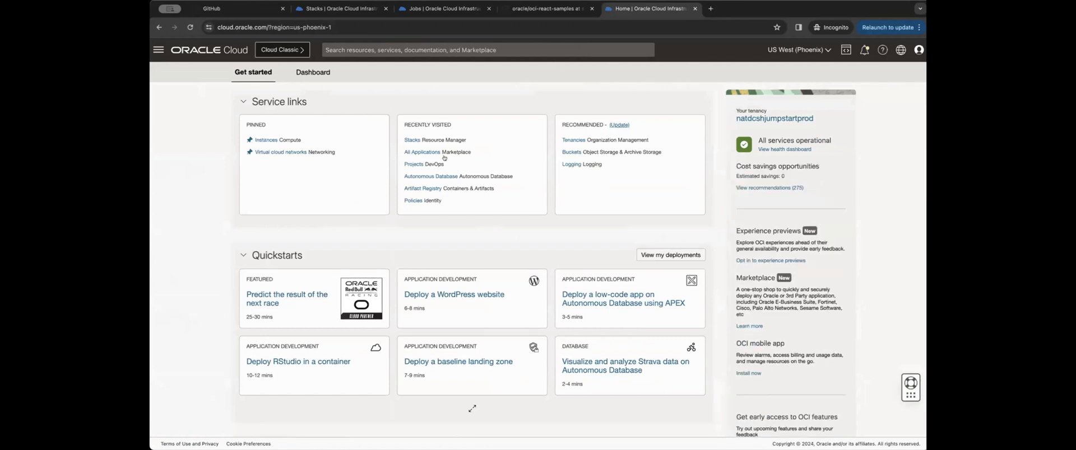
{"action": "left_click", "coordinate": [159, 50]}
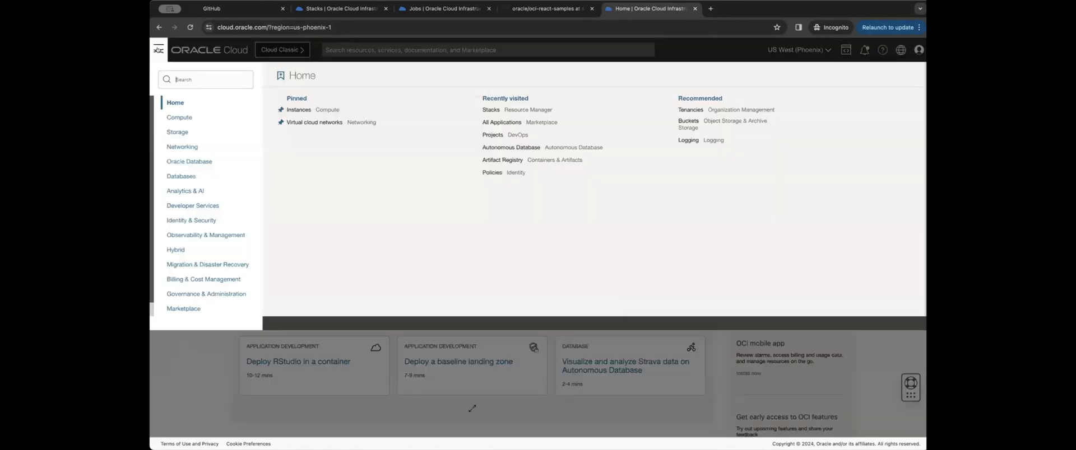
{"action": "left_click", "coordinate": [199, 206]}
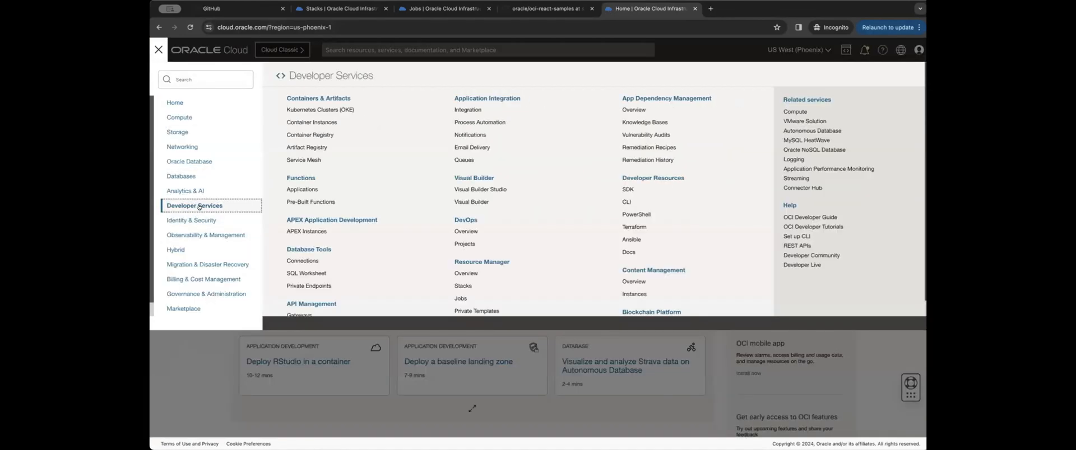
{"action": "left_click", "coordinate": [462, 244]}
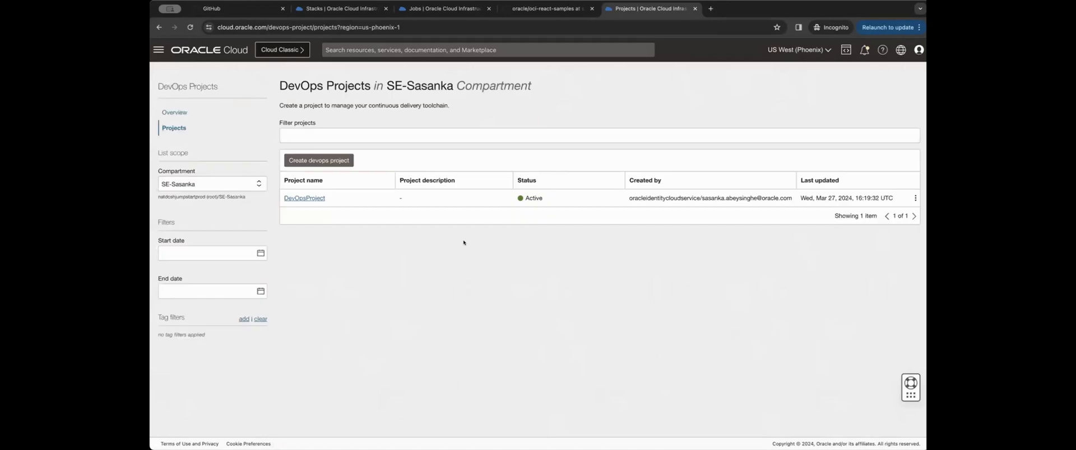
Look at the form for creating a DevOps project, dismiss it, and open the existing DevOpsProject overview.
{"action": "left_click", "coordinate": [329, 162]}
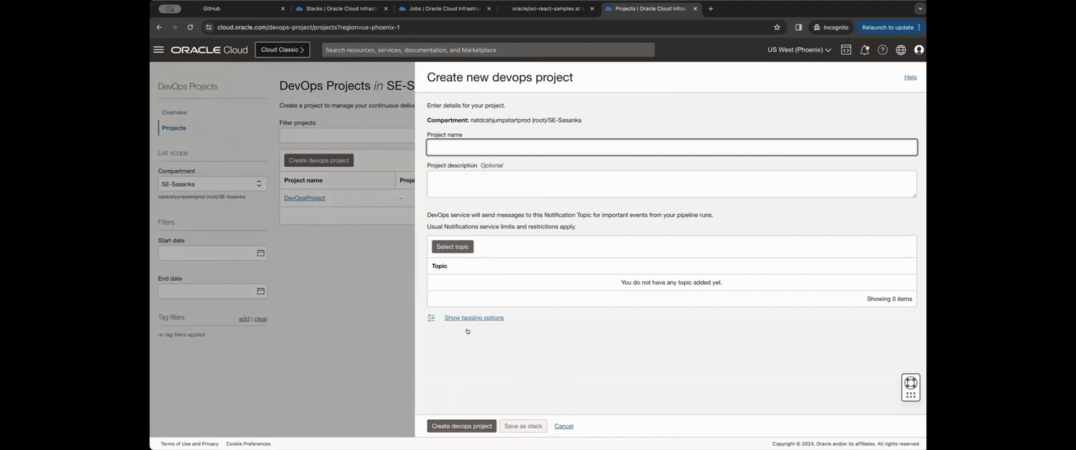
{"action": "left_click", "coordinate": [467, 308]}
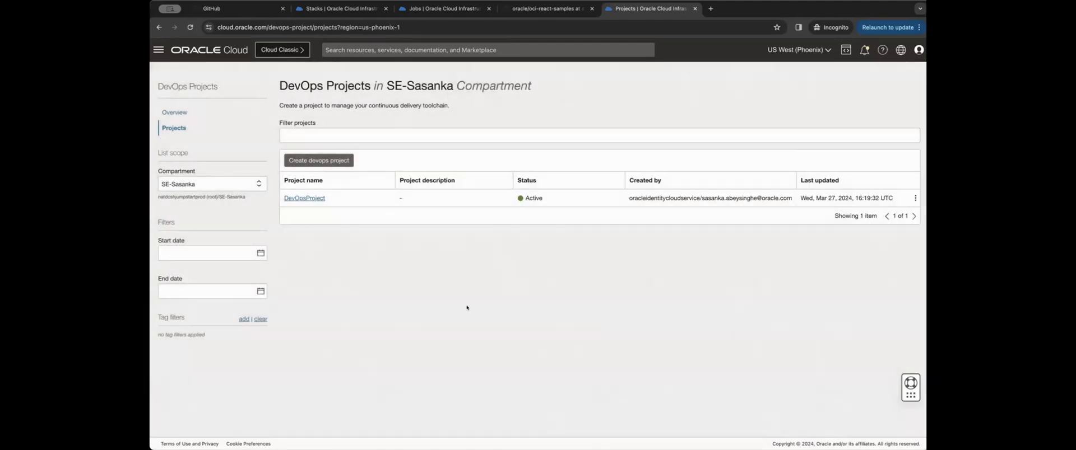
{"action": "left_click", "coordinate": [310, 198]}
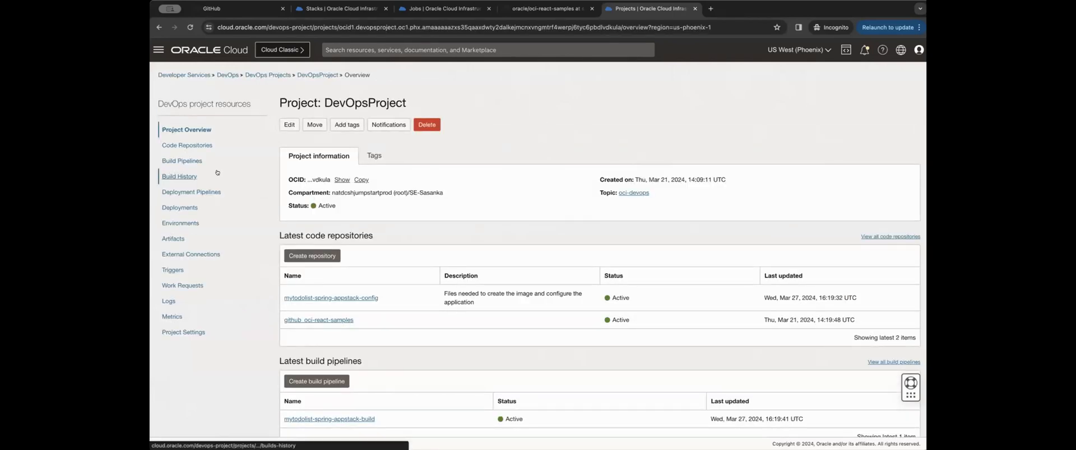
Glance at the oci-react-samples repository on GitHub, return to the DevOpsProject overview, and duplicate its browser tab.
{"action": "left_click", "coordinate": [539, 9]}
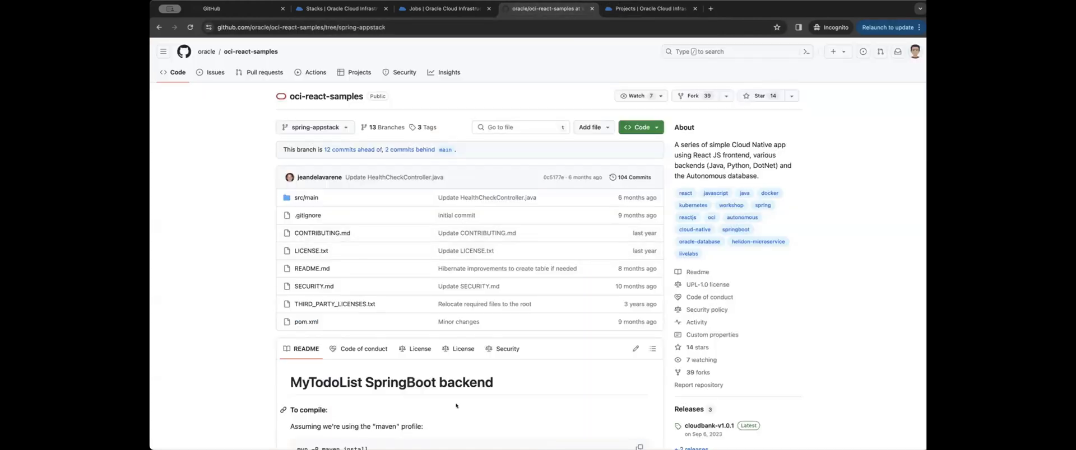
{"action": "left_click", "coordinate": [661, 10]}
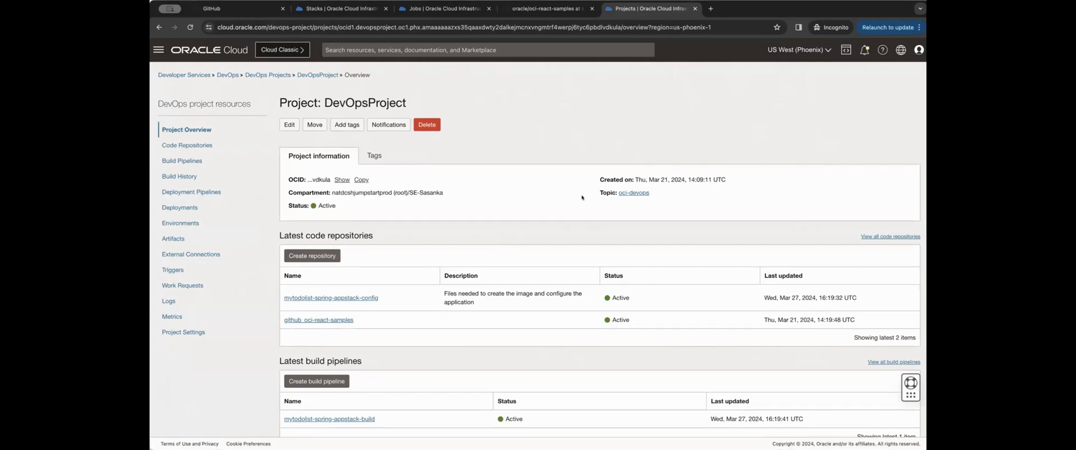
{"action": "right_click", "coordinate": [680, 8]}
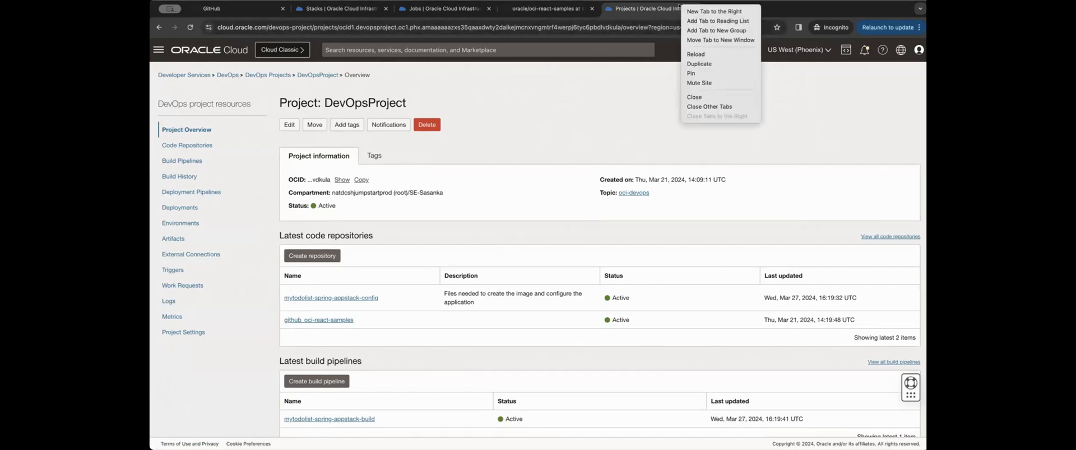
{"action": "left_click", "coordinate": [688, 63]}
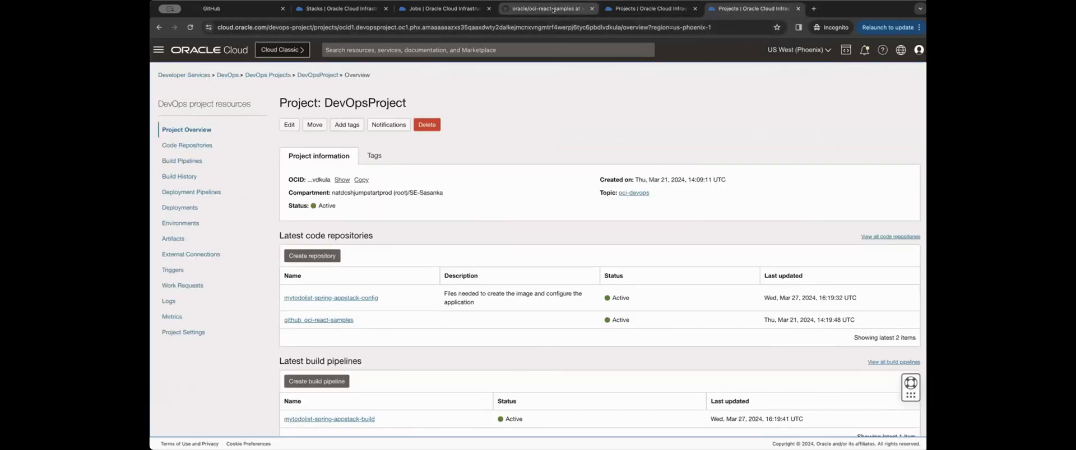
In the GitHub tab, go to the account's developer settings and show the list of classic personal access tokens.
{"action": "left_click", "coordinate": [552, 10]}
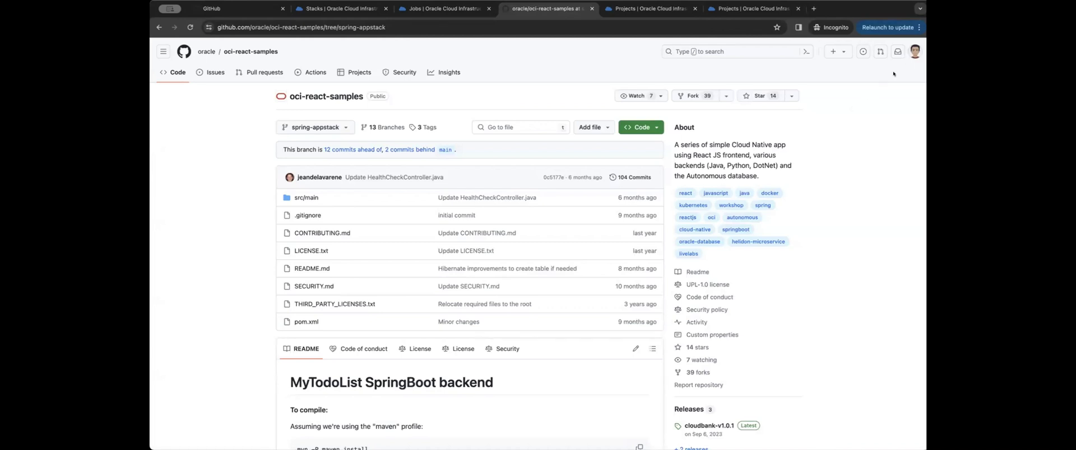
{"action": "left_click", "coordinate": [914, 51]}
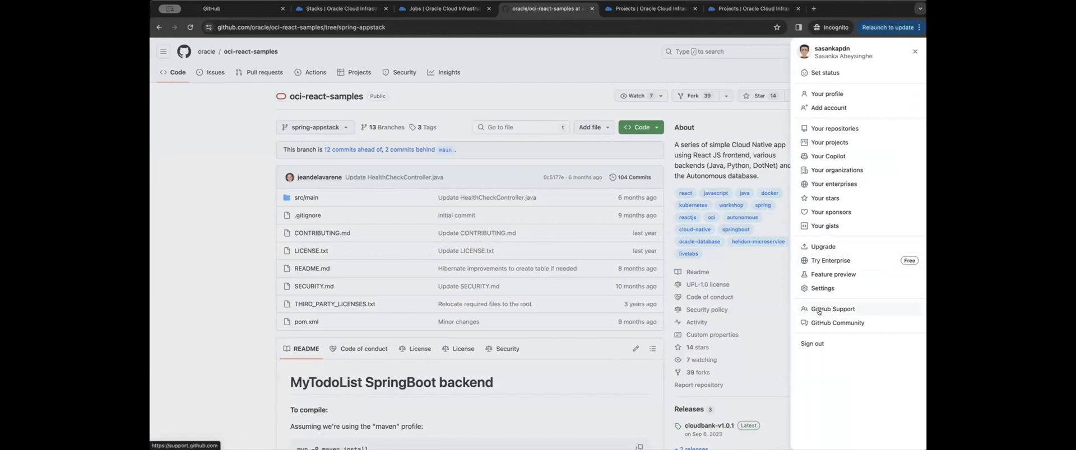
{"action": "left_click", "coordinate": [820, 288]}
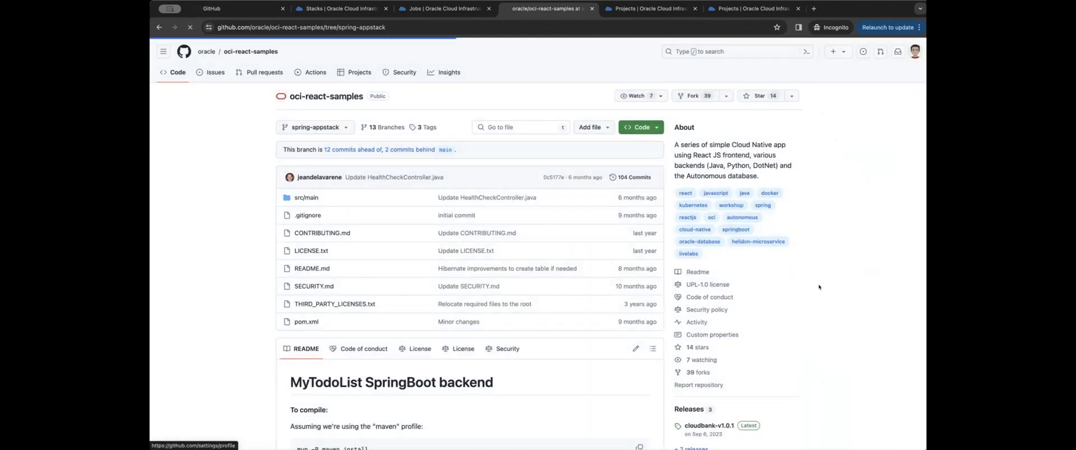
{"action": "scroll", "coordinate": [367, 325], "scroll_direction": "down", "scroll_amount": 5}
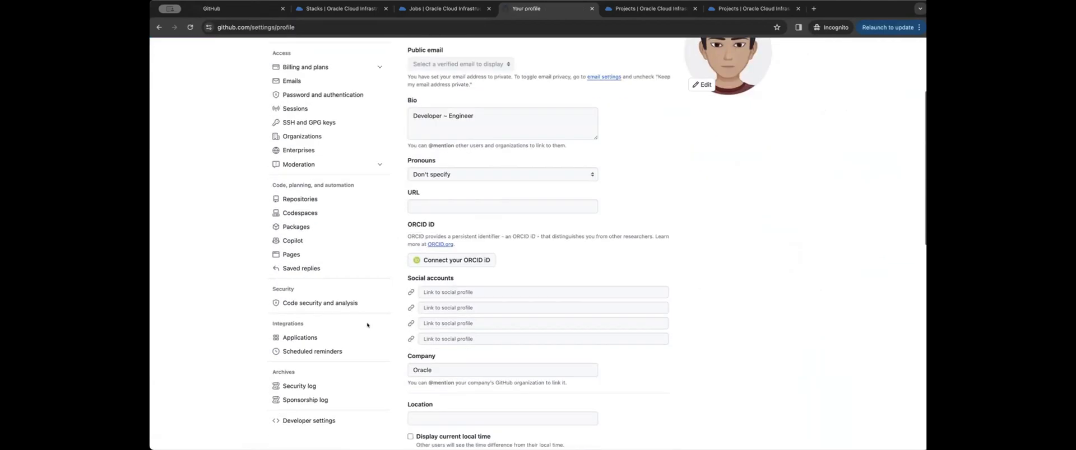
{"action": "left_click", "coordinate": [317, 273]}
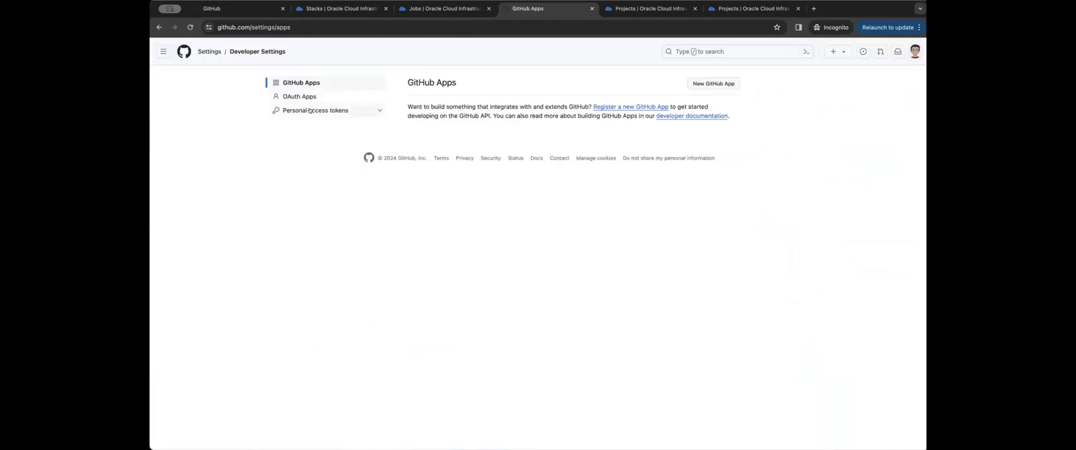
{"action": "left_click", "coordinate": [311, 110]}
{"action": "left_click", "coordinate": [300, 138]}
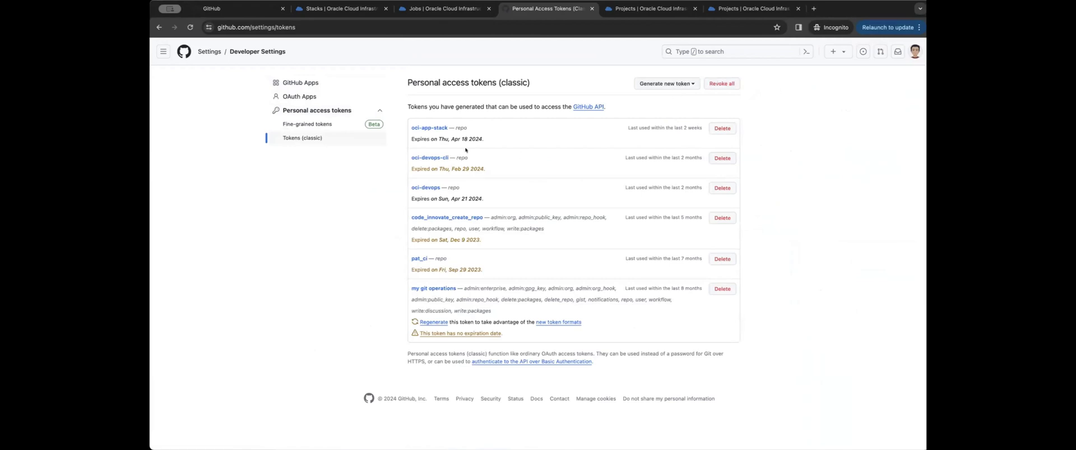
Review the scopes of the oci-app-stack personal access token and return to the GitHub dashboard.
{"action": "left_click", "coordinate": [426, 129]}
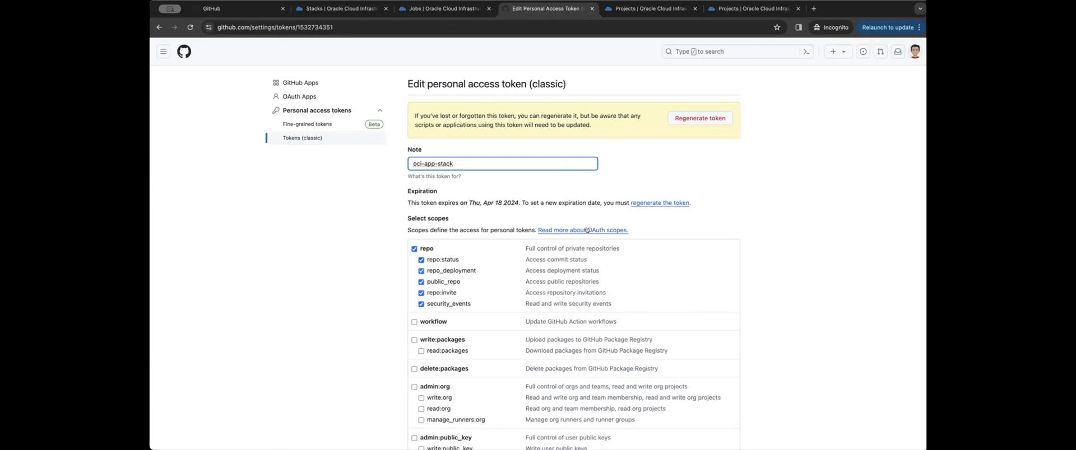
{"action": "scroll", "coordinate": [812, 297], "scroll_direction": "down", "scroll_amount": 5}
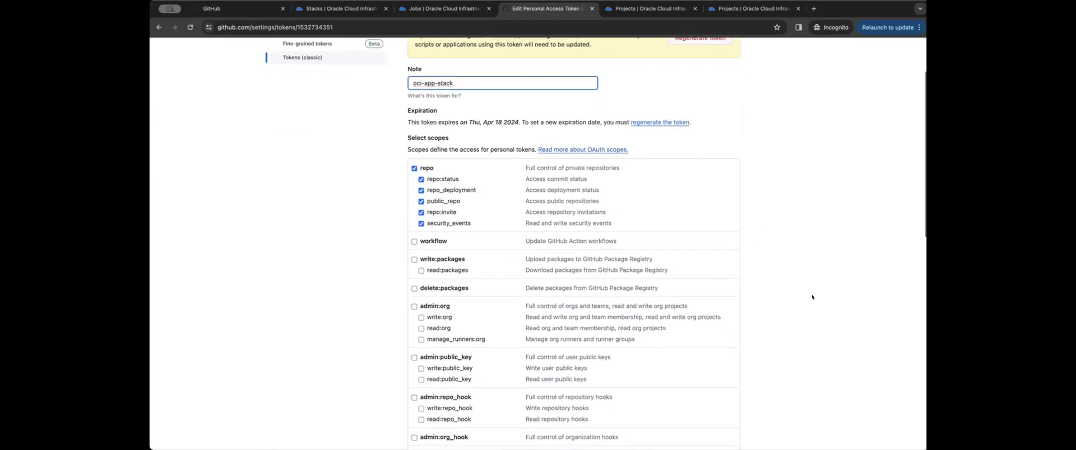
{"action": "scroll", "coordinate": [812, 297], "scroll_direction": "down", "scroll_amount": 8}
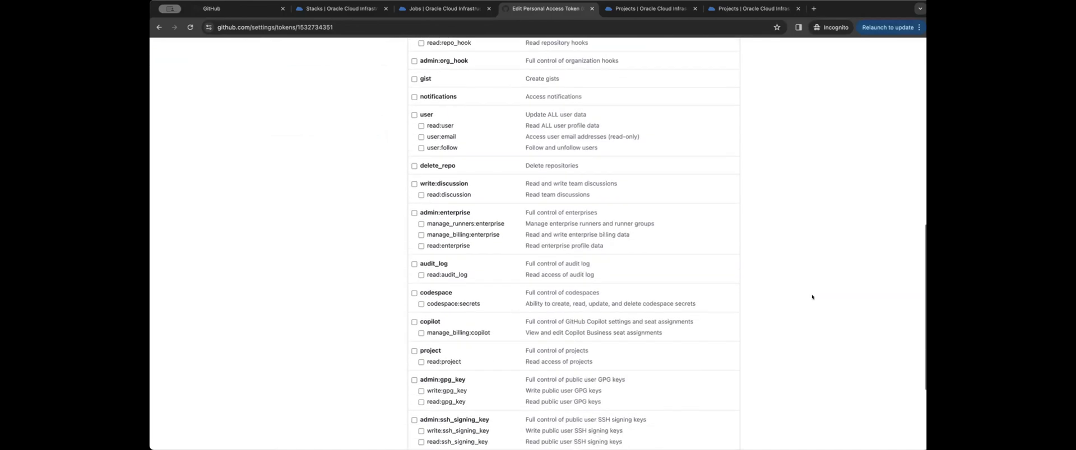
{"action": "scroll", "coordinate": [812, 296], "scroll_direction": "up", "scroll_amount": 13}
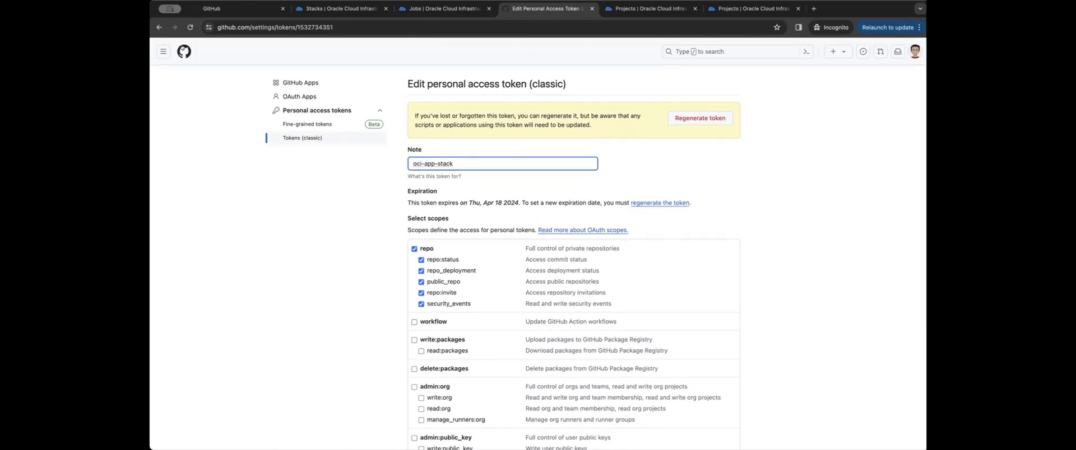
{"action": "left_click", "coordinate": [184, 51]}
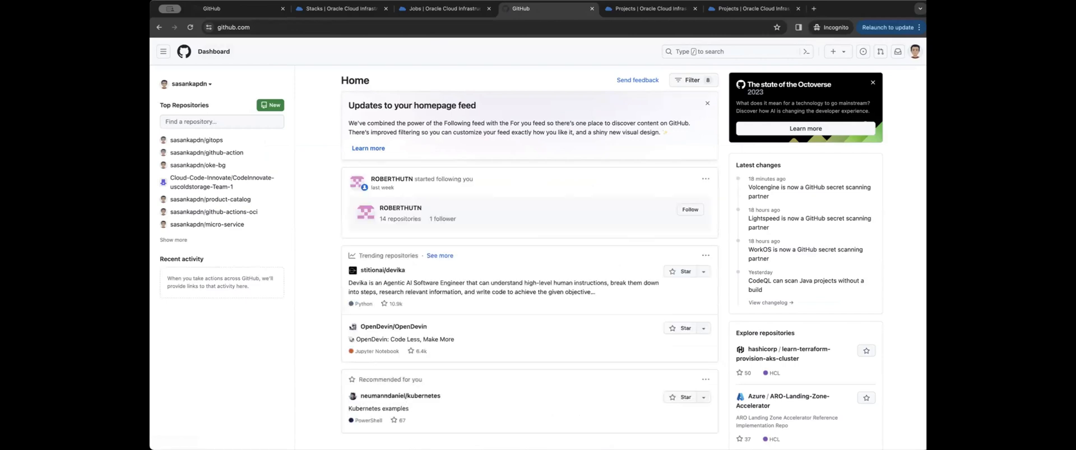
In the duplicated Oracle Cloud tab, search the services for "Vau" and open the Vault page.
{"action": "left_click", "coordinate": [750, 8]}
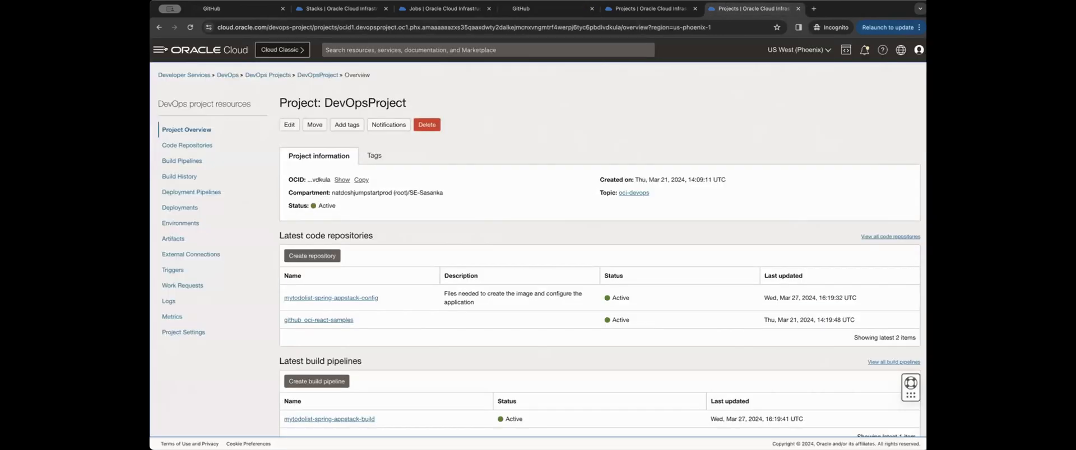
{"action": "left_click", "coordinate": [158, 50]}
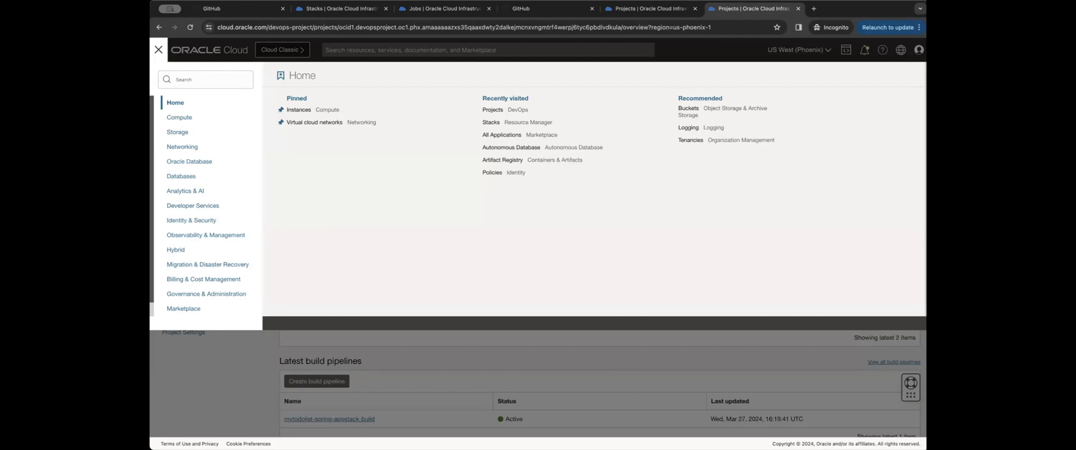
{"action": "type", "text": "Vau"}
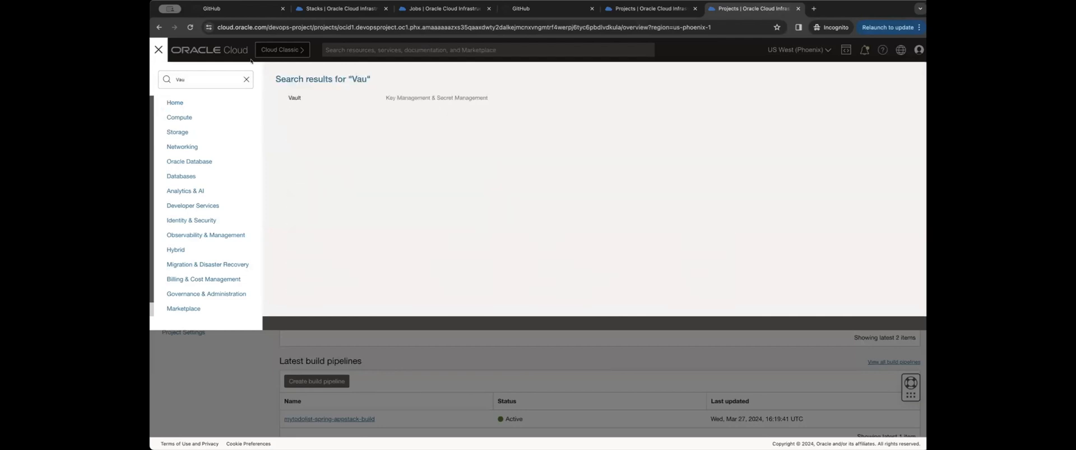
{"action": "left_click", "coordinate": [292, 99]}
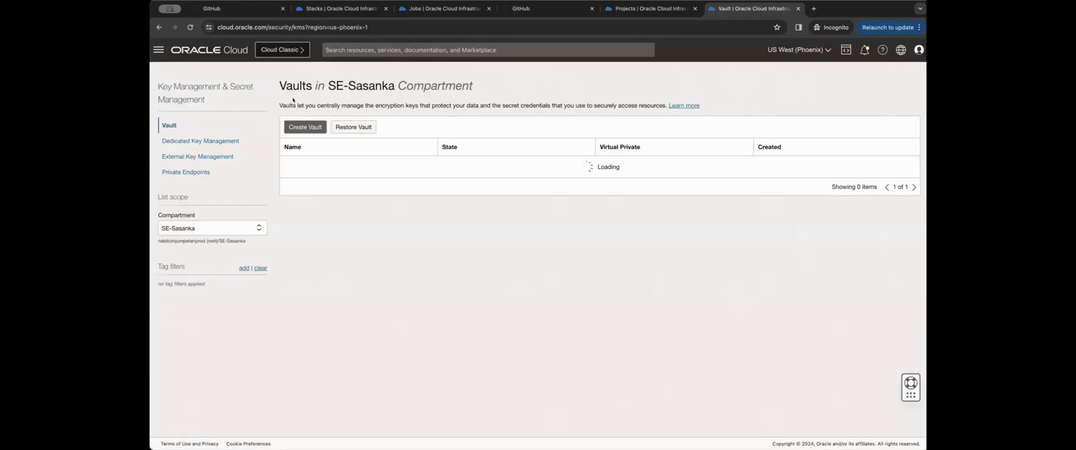
Look at the vault creation form, cancel it, and open the existing appstack vault to examine its master encryption keys.
{"action": "left_click", "coordinate": [309, 128]}
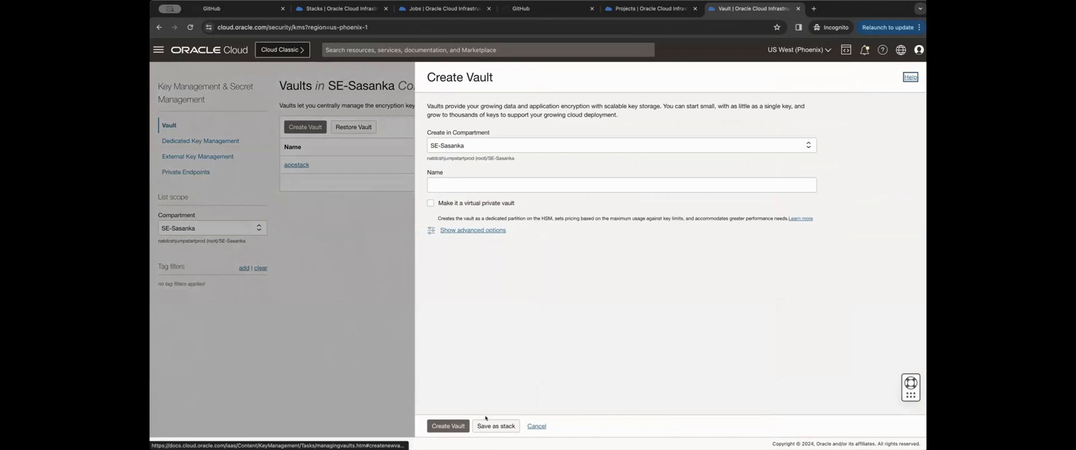
{"action": "left_click", "coordinate": [537, 426]}
{"action": "left_click", "coordinate": [300, 165]}
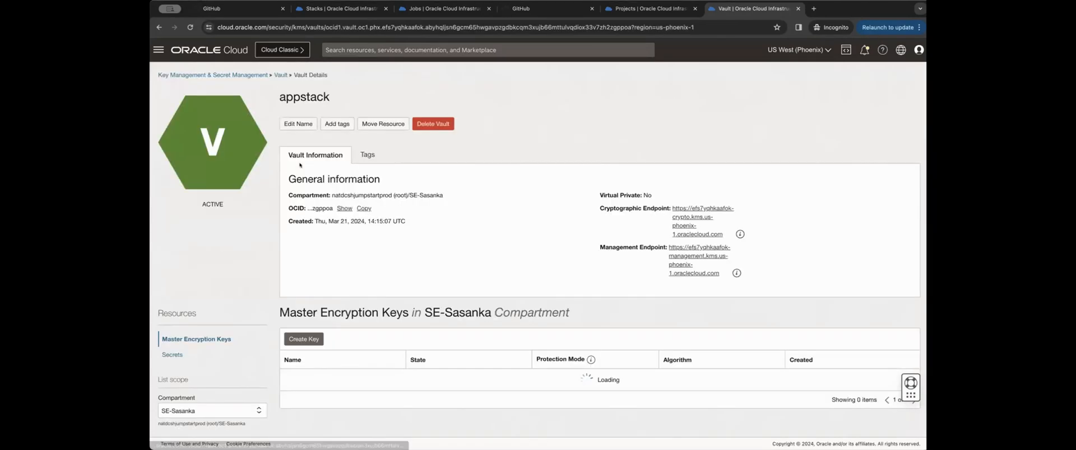
{"action": "scroll", "coordinate": [479, 225], "scroll_direction": "down", "scroll_amount": 1}
{"action": "scroll", "coordinate": [479, 226], "scroll_direction": "up", "scroll_amount": 1}
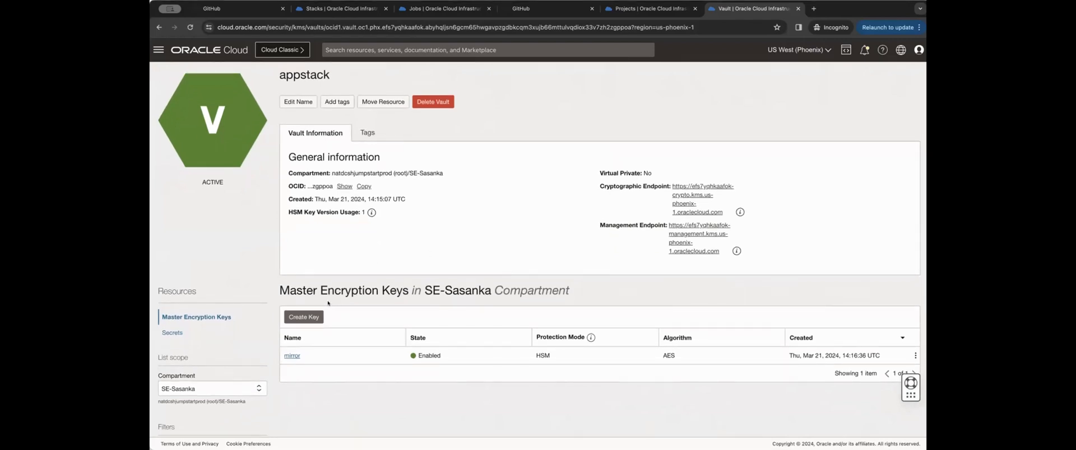
{"action": "left_click_drag", "start_coordinate": [337, 288], "coordinate": [389, 290]}
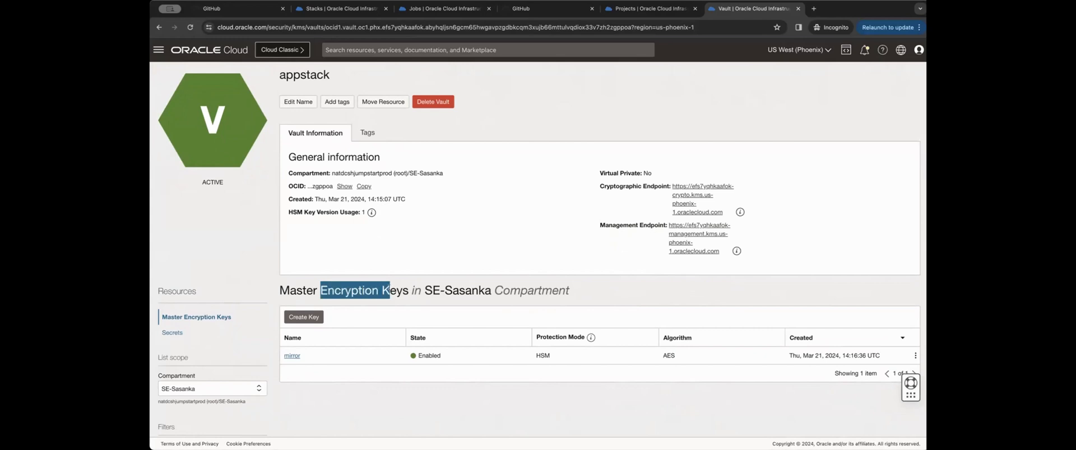
Look at the key creation form and its protection mode options for the appstack vault, and cancel it.
{"action": "left_click", "coordinate": [314, 317]}
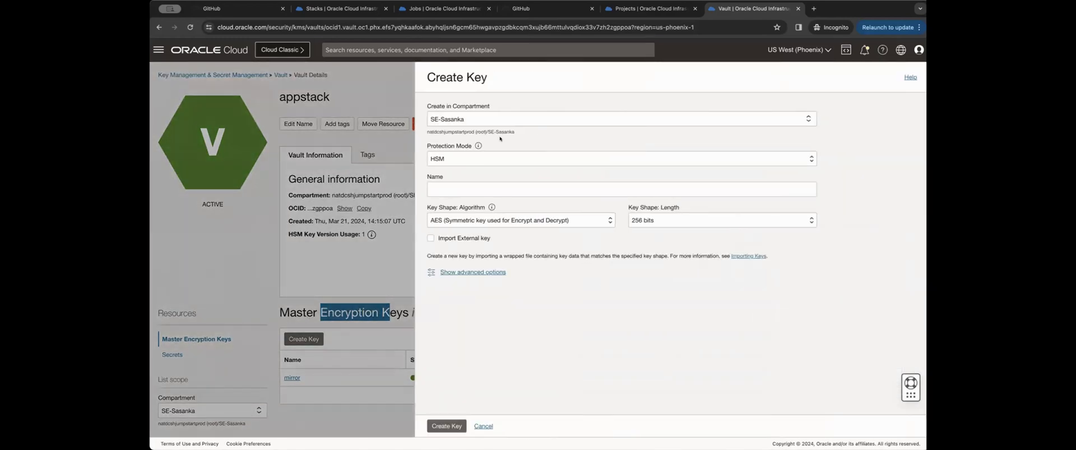
{"action": "left_click", "coordinate": [465, 156]}
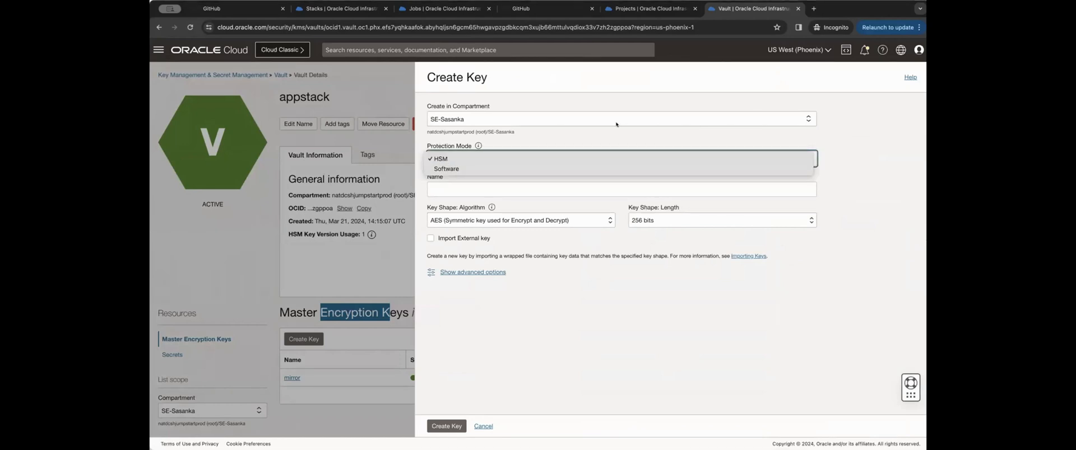
{"action": "left_click", "coordinate": [887, 171]}
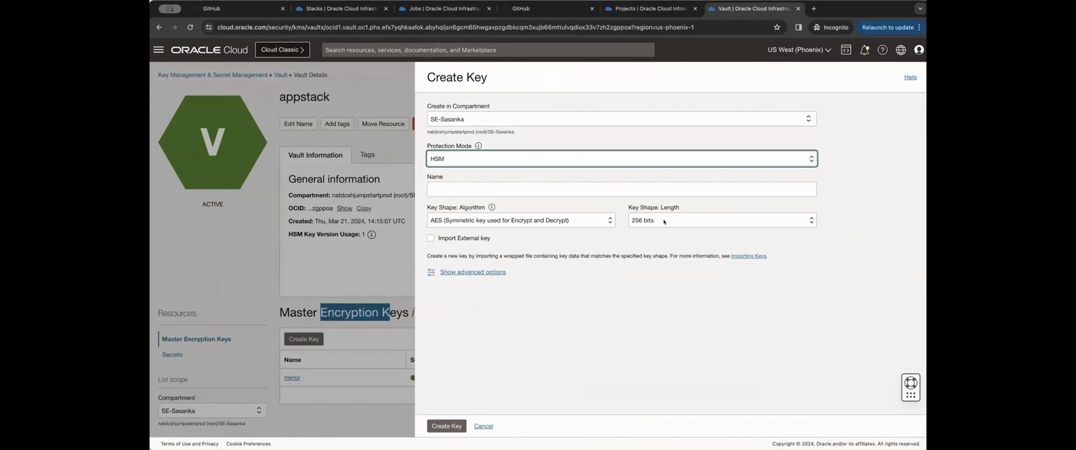
{"action": "left_click", "coordinate": [483, 427]}
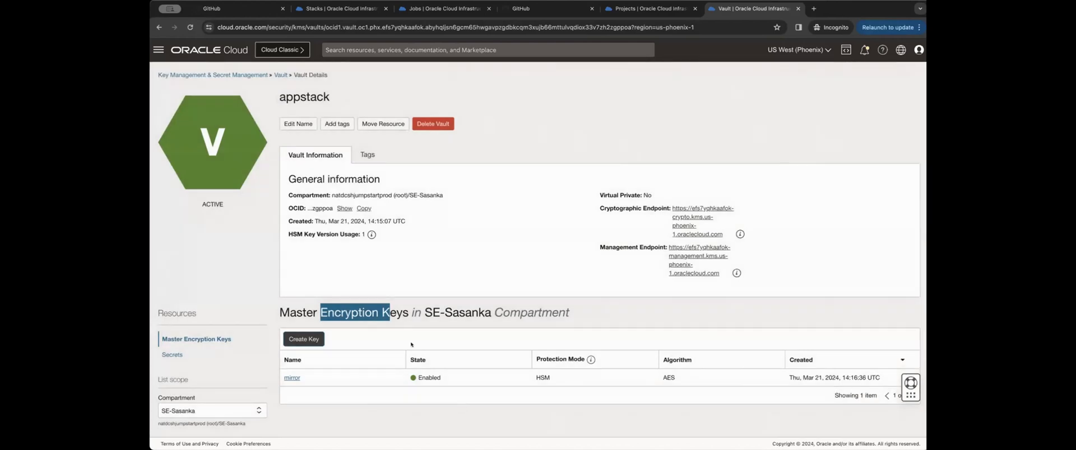
Show the secrets stored in the appstack vault and look through the list.
{"action": "left_click", "coordinate": [174, 354]}
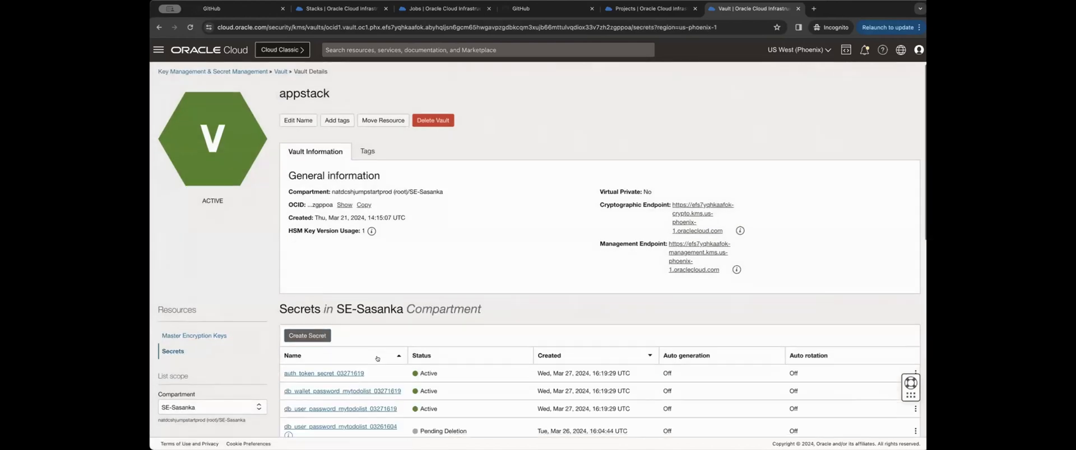
{"action": "scroll", "coordinate": [380, 358], "scroll_direction": "down", "scroll_amount": 1}
{"action": "scroll", "coordinate": [379, 358], "scroll_direction": "down", "scroll_amount": 2}
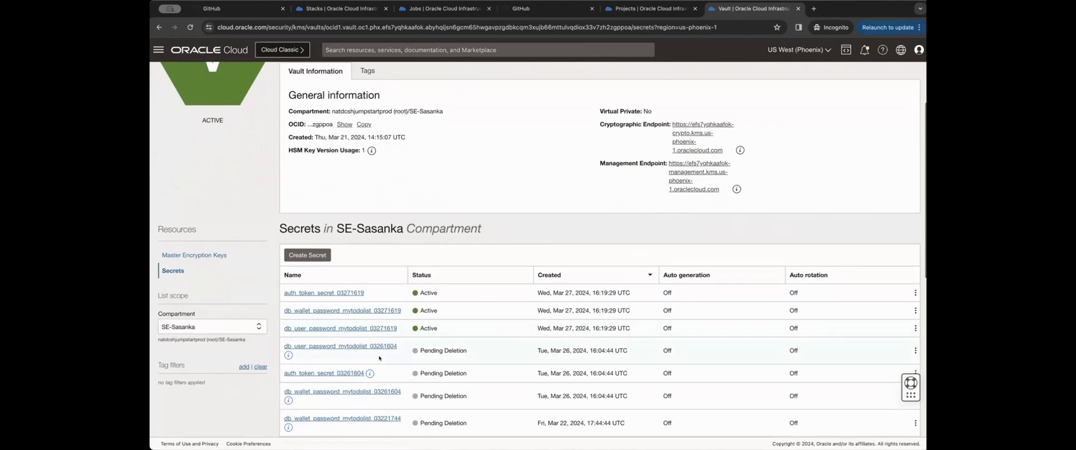
{"action": "scroll", "coordinate": [258, 247], "scroll_direction": "down", "scroll_amount": 5}
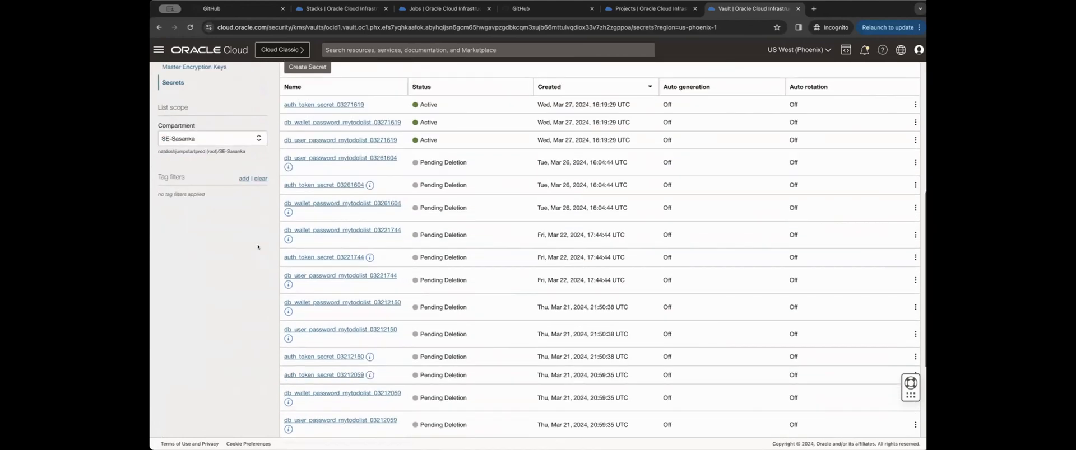
{"action": "scroll", "coordinate": [257, 247], "scroll_direction": "down", "scroll_amount": 2}
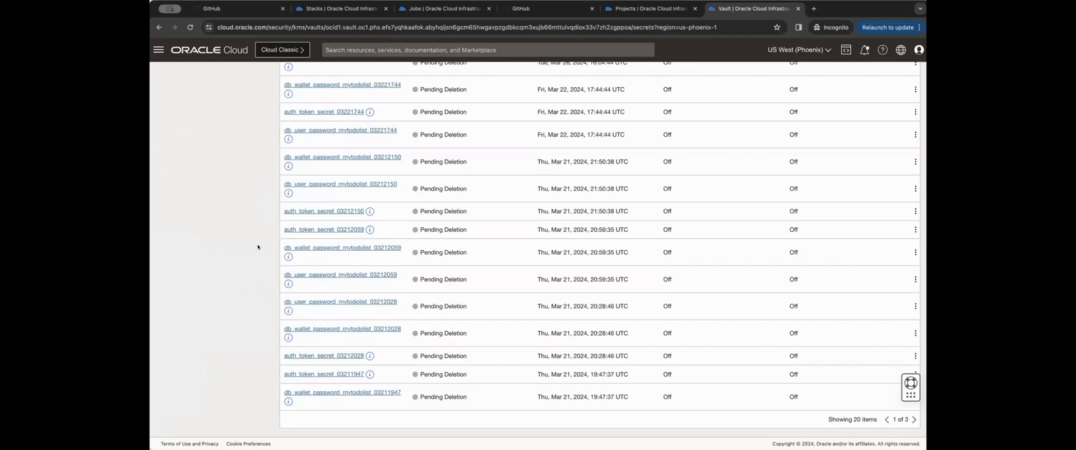
{"action": "scroll", "coordinate": [258, 247], "scroll_direction": "up", "scroll_amount": 5}
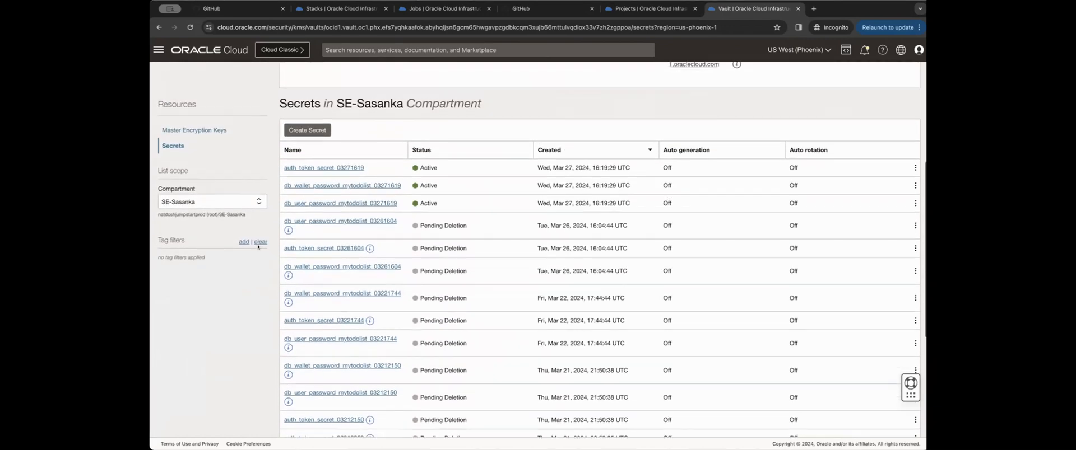
Look through the secret creation form, including the encryption key choices and the manual secret generation fields, and cancel it.
{"action": "left_click", "coordinate": [330, 134]}
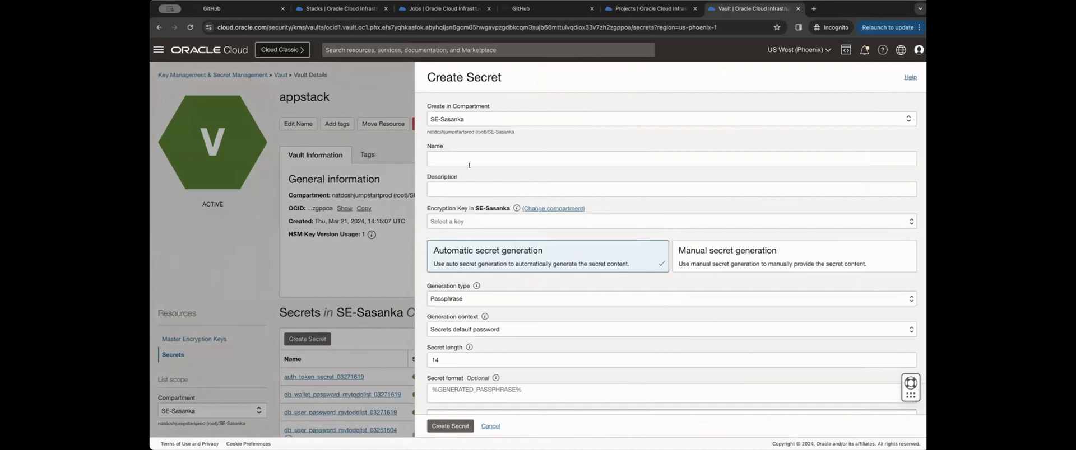
{"action": "left_click", "coordinate": [457, 159]}
{"action": "left_click", "coordinate": [431, 185]}
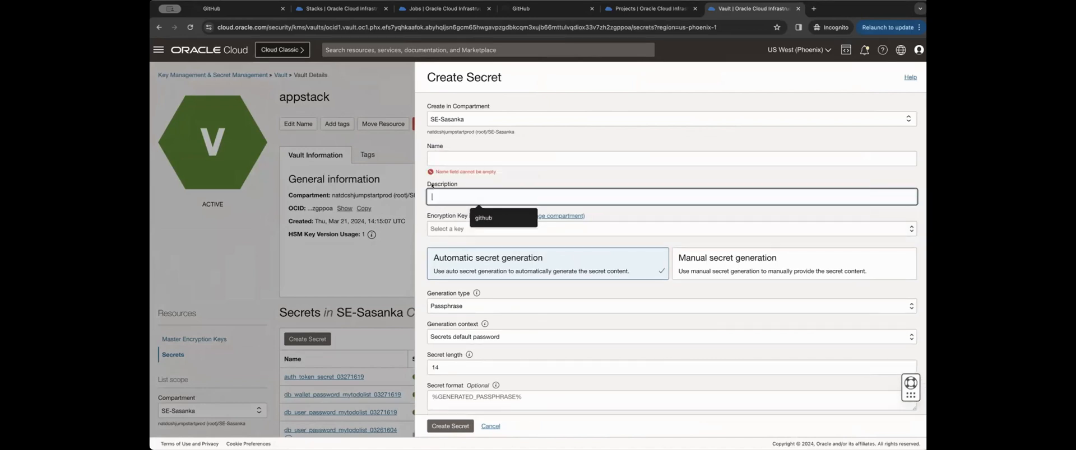
{"action": "left_click", "coordinate": [455, 229]}
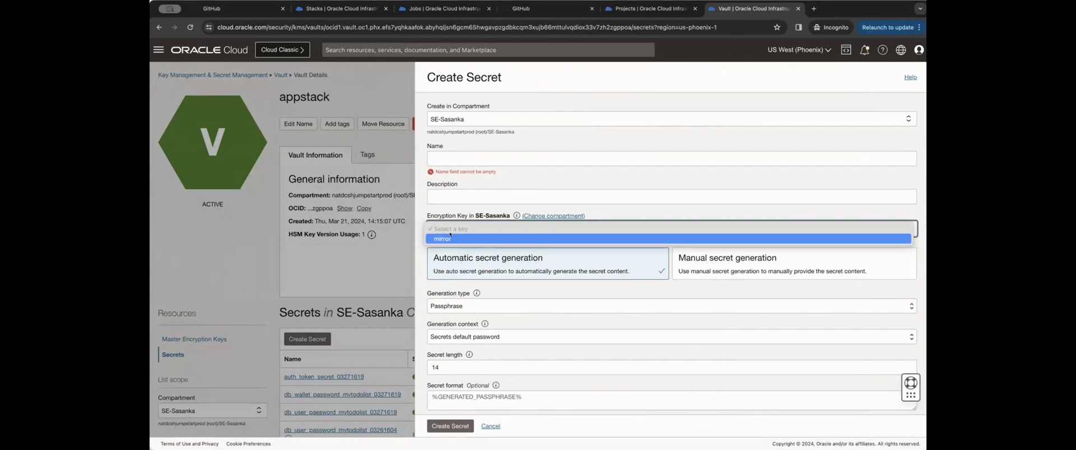
{"action": "key", "text": "Escape"}
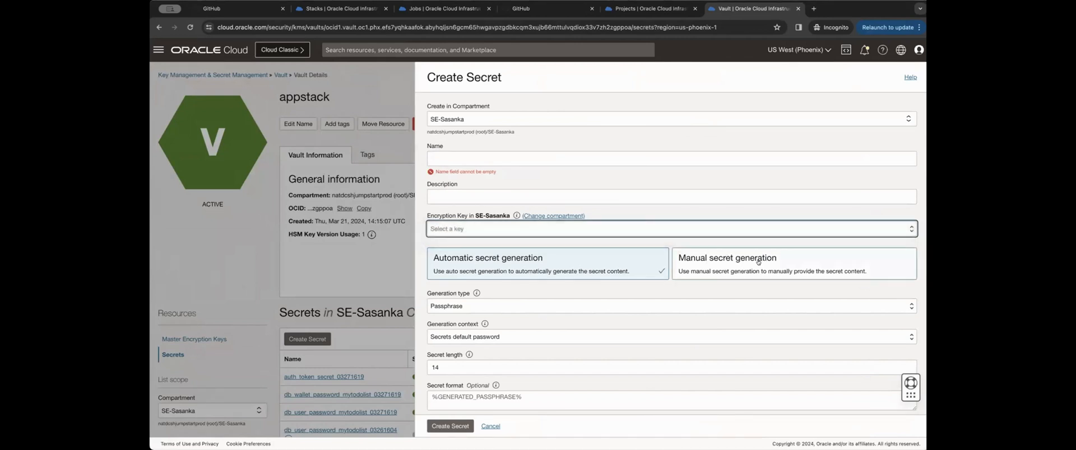
{"action": "left_click", "coordinate": [752, 264]}
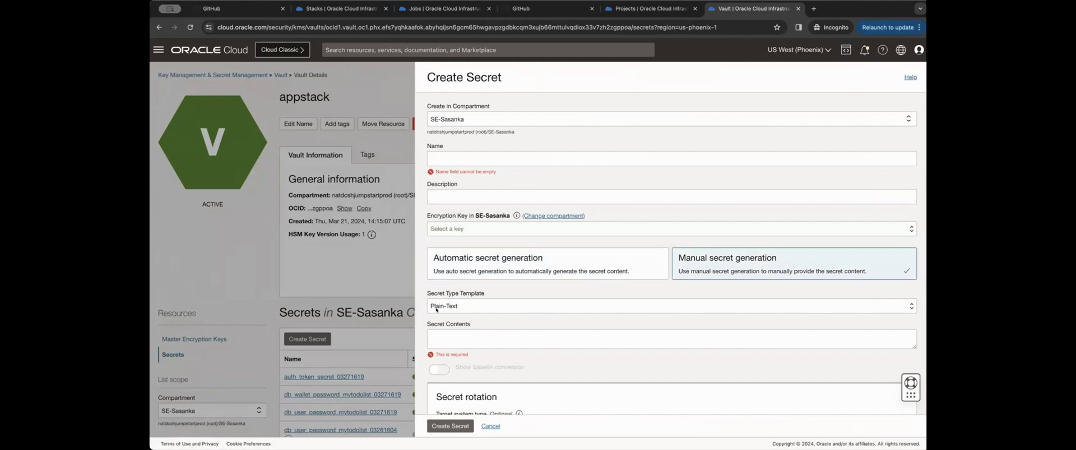
{"action": "left_click", "coordinate": [431, 335]}
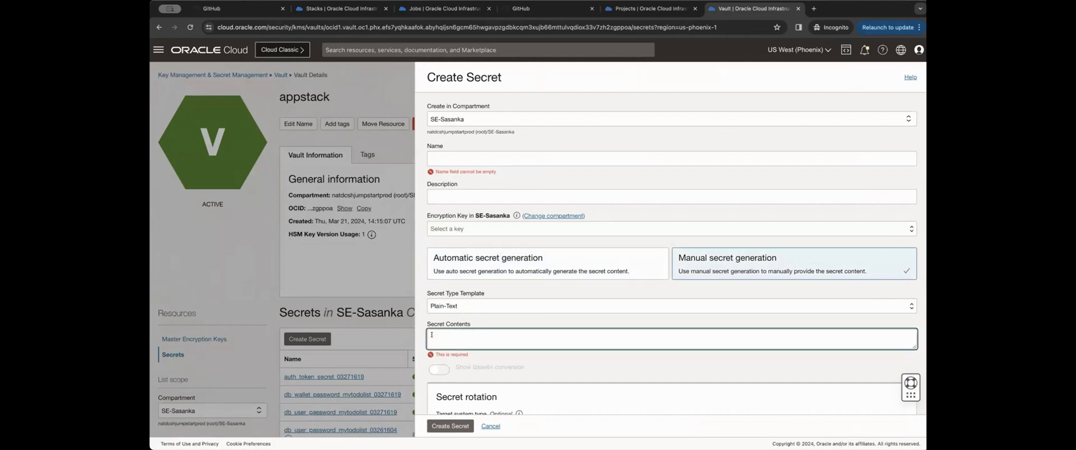
{"action": "scroll", "coordinate": [431, 335], "scroll_direction": "down", "scroll_amount": 3}
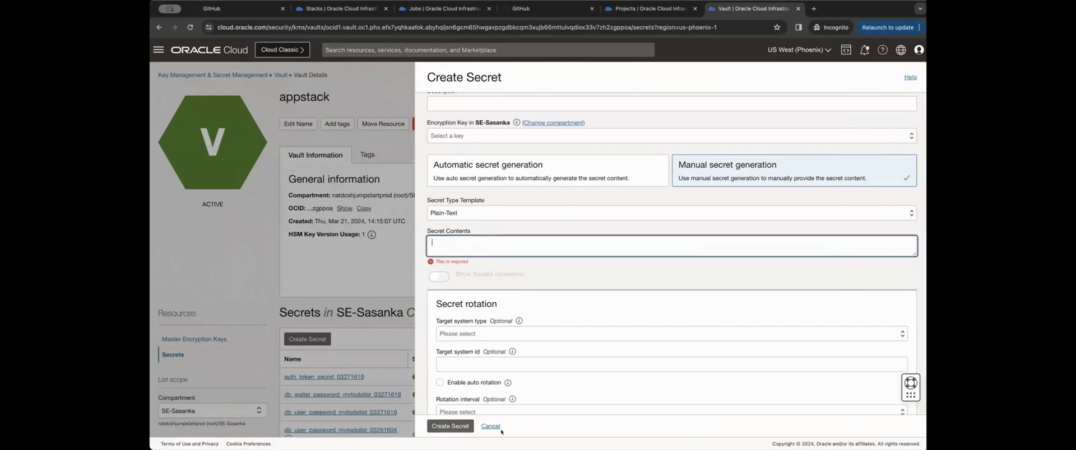
{"action": "left_click", "coordinate": [492, 427]}
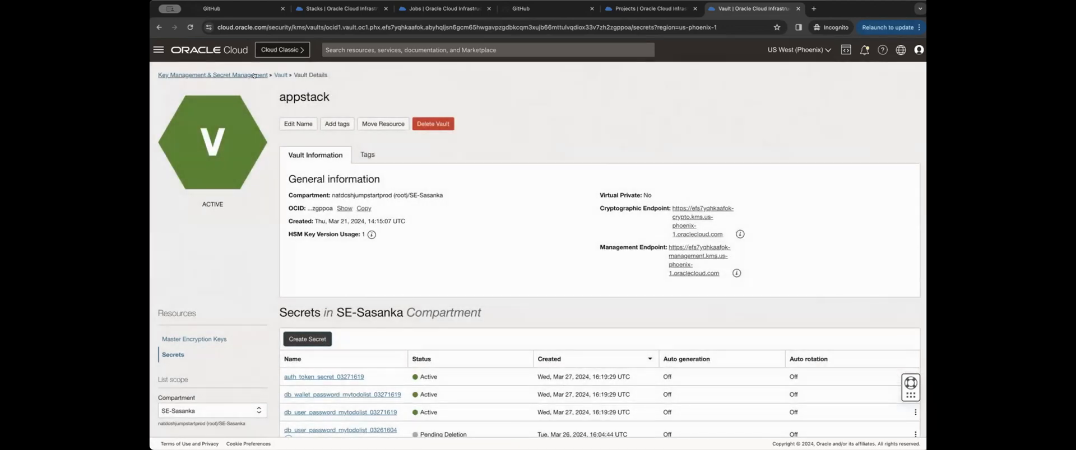
Return to the vaults list, switch to the DevOpsProject tab and open the project's external connections.
{"action": "left_click", "coordinate": [251, 74]}
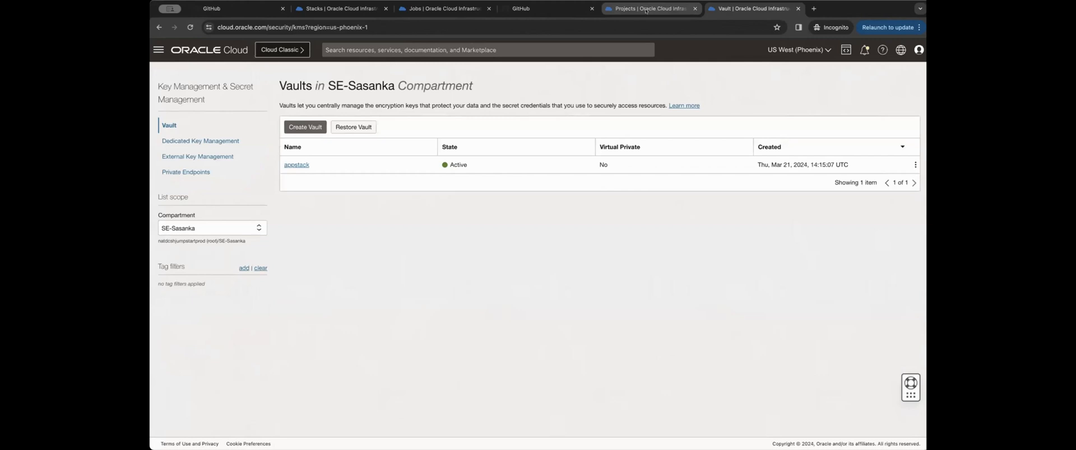
{"action": "left_click", "coordinate": [646, 11]}
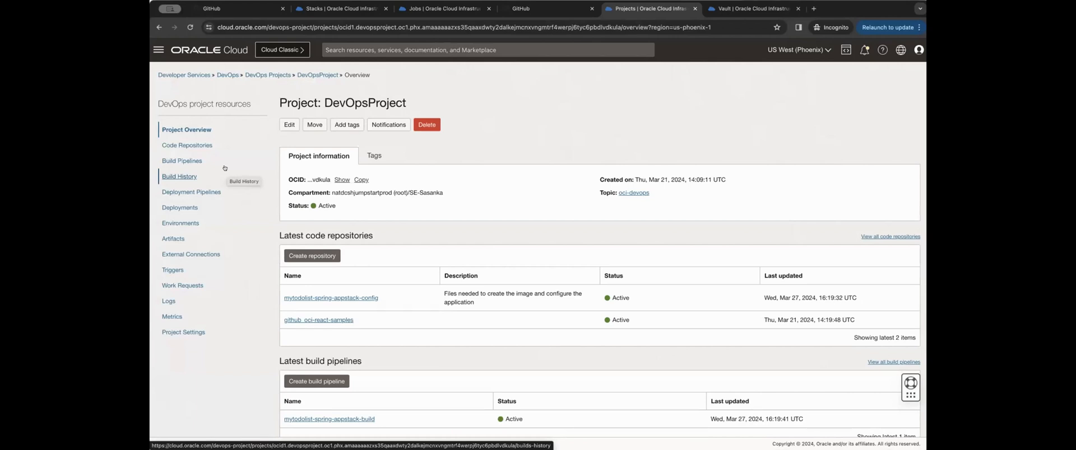
{"action": "left_click", "coordinate": [183, 224]}
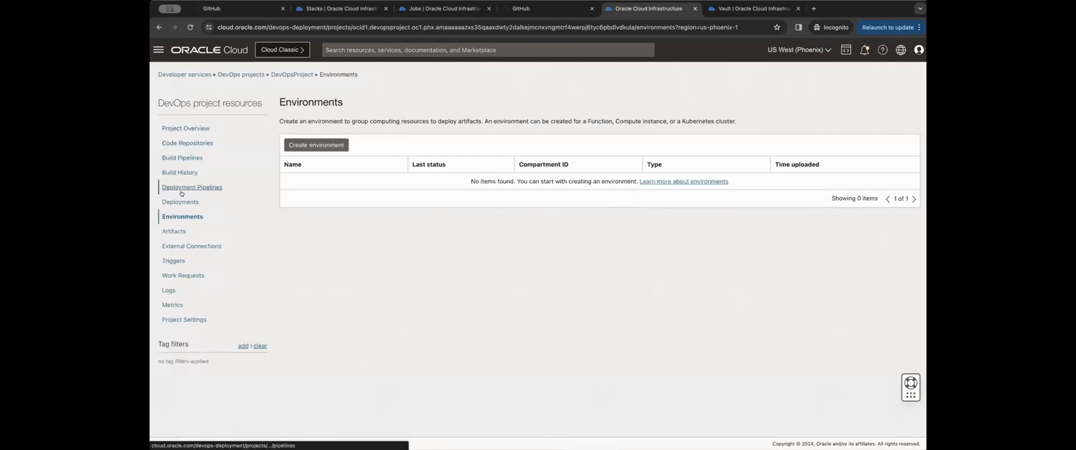
{"action": "left_click", "coordinate": [179, 246]}
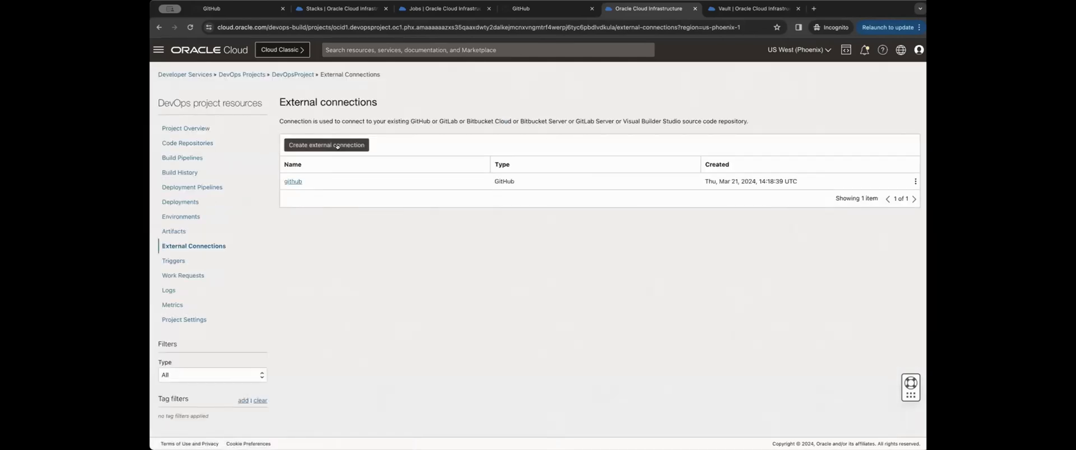
Demonstrate a new external connection of type GitHub with the appstack vault, look at the available secrets, and cancel the form.
{"action": "left_click", "coordinate": [337, 146]}
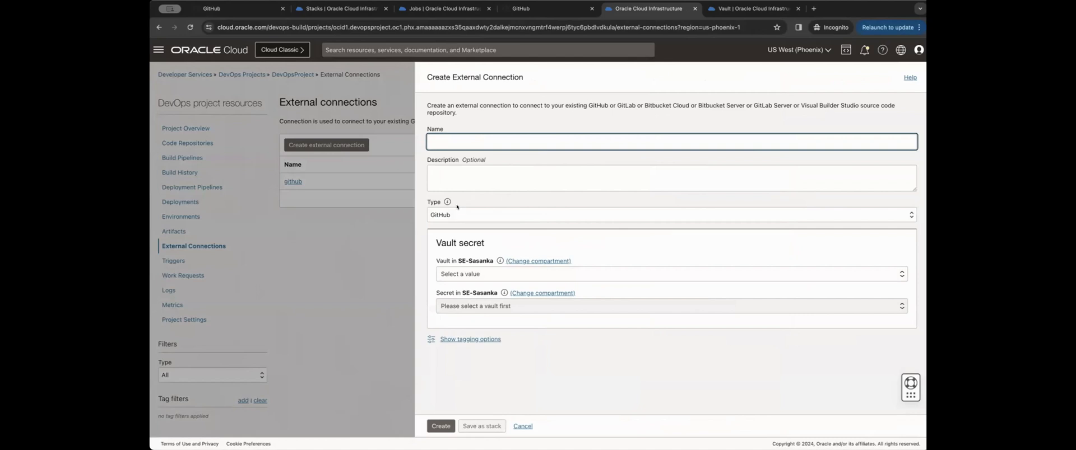
{"action": "mouse_move", "coordinate": [447, 201]}
{"action": "left_click", "coordinate": [499, 216]}
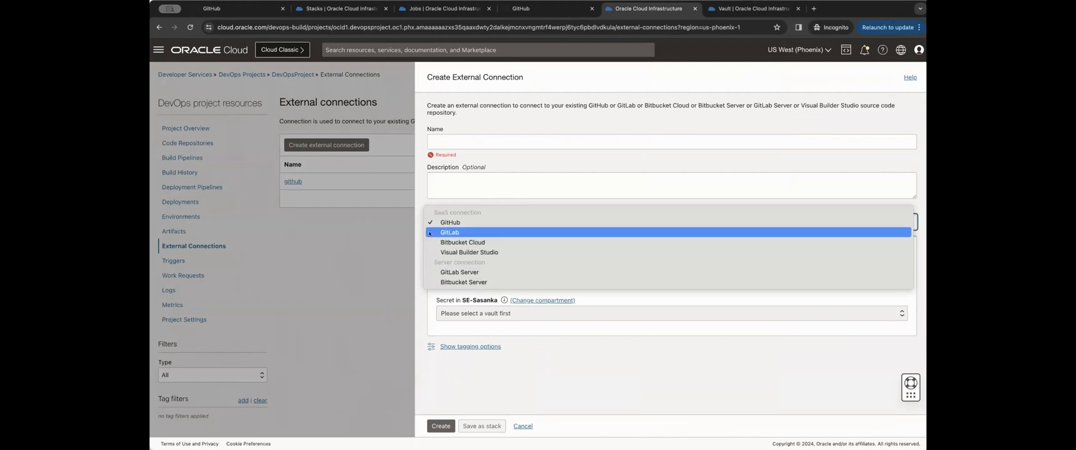
{"action": "left_click", "coordinate": [442, 222]}
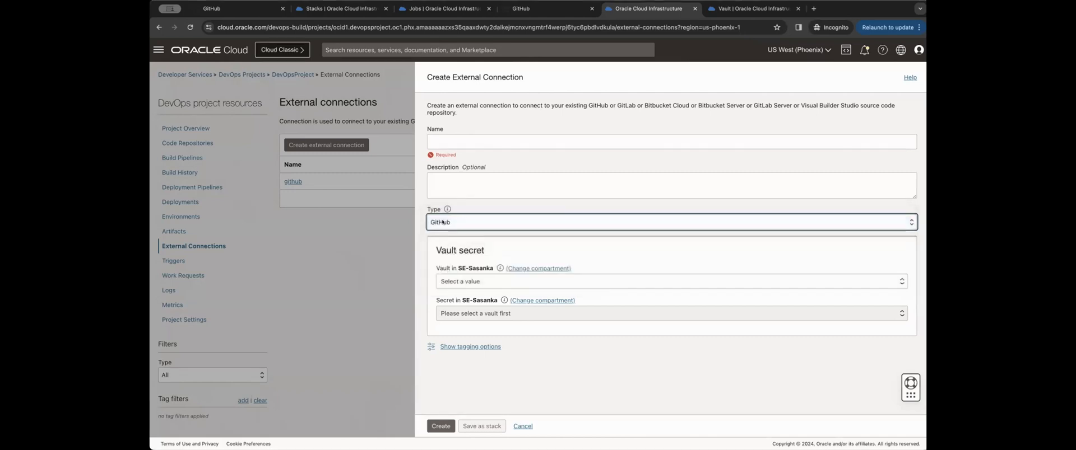
{"action": "left_click", "coordinate": [479, 285]}
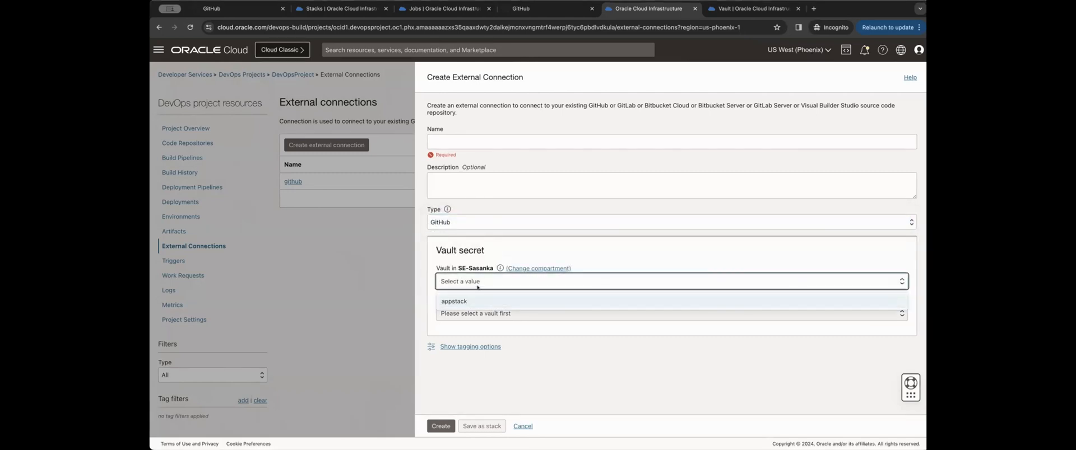
{"action": "left_click", "coordinate": [463, 301]}
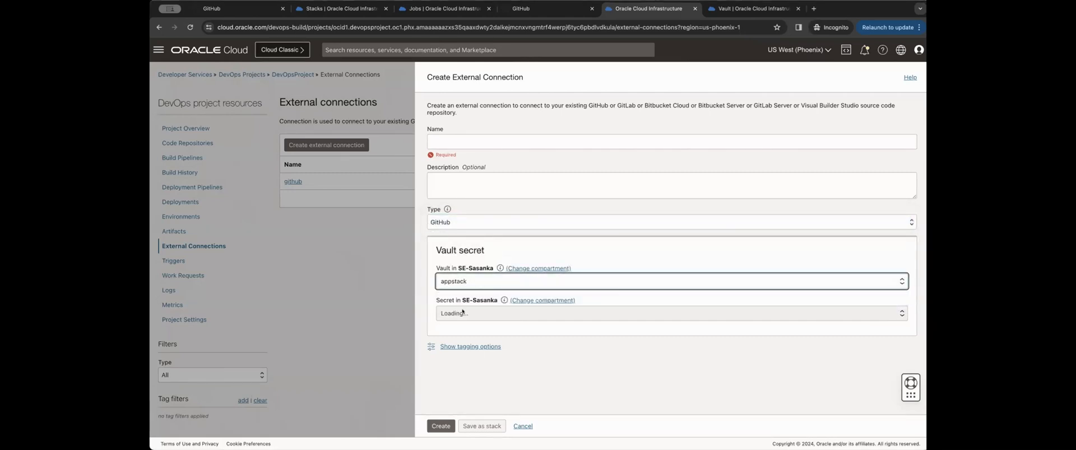
{"action": "left_click", "coordinate": [463, 312]}
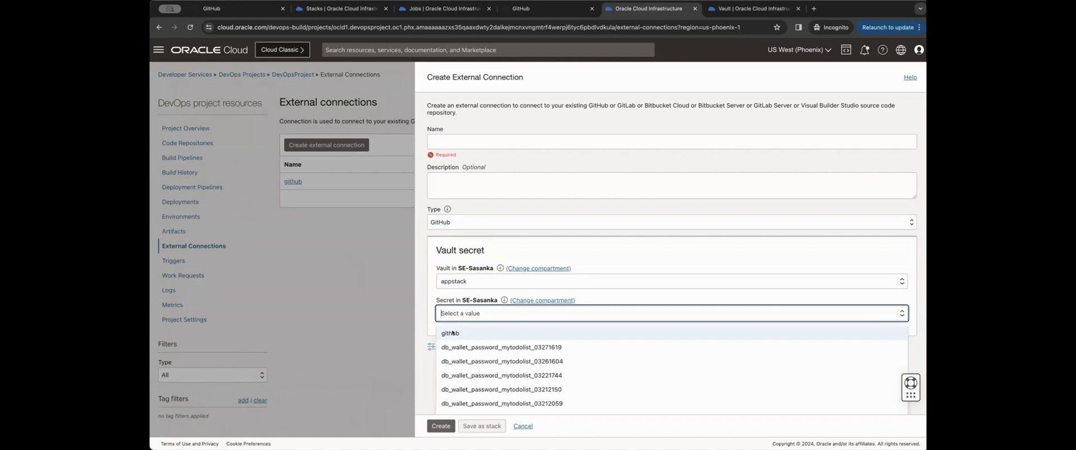
{"action": "left_click", "coordinate": [523, 426]}
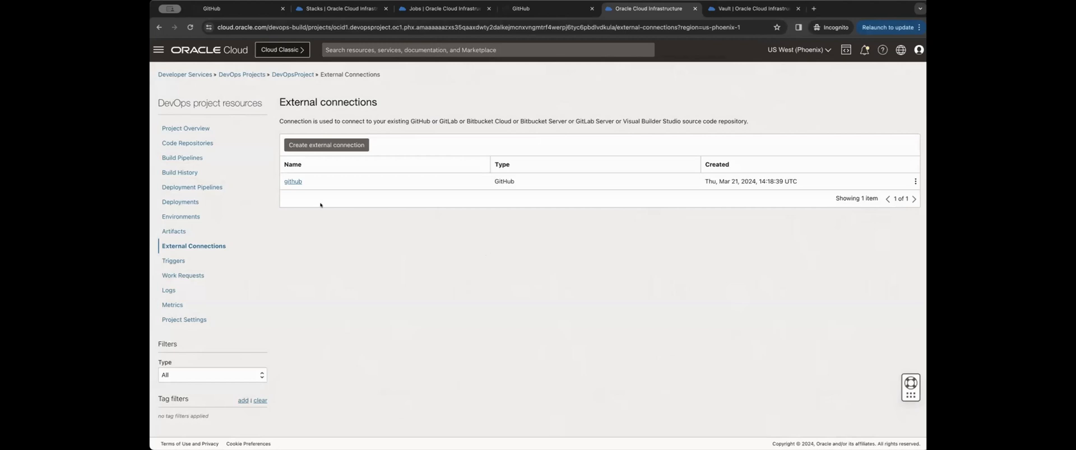
From the project's code repositories, open the mirror repository form and look at the available connections.
{"action": "left_click", "coordinate": [195, 143]}
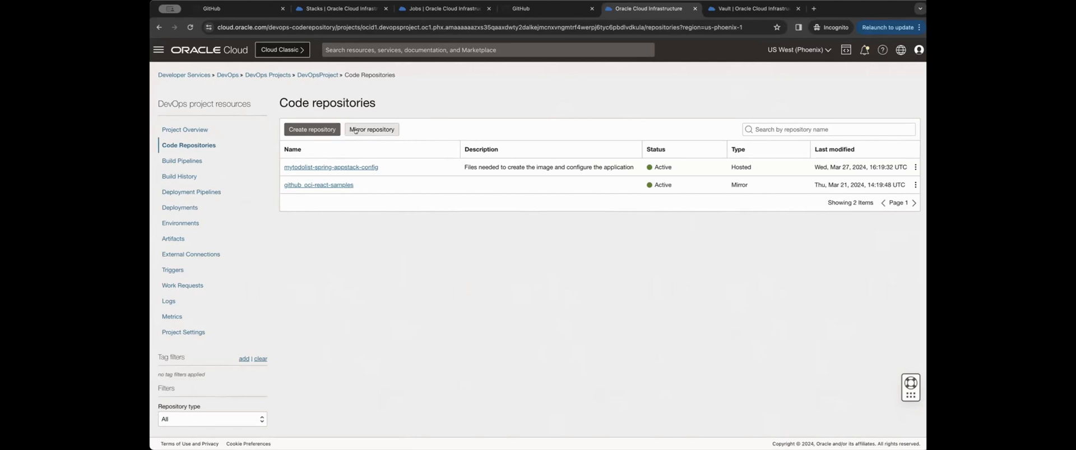
{"action": "left_click", "coordinate": [383, 131]}
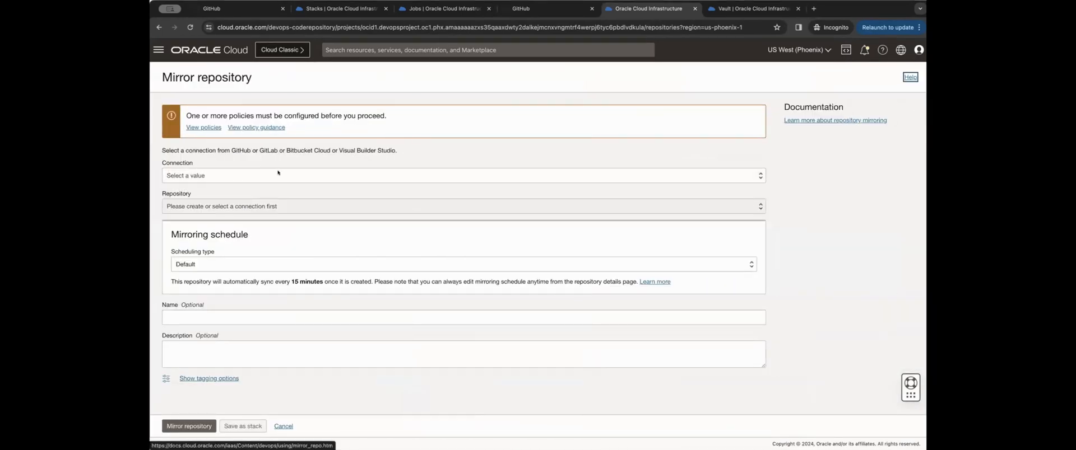
{"action": "left_click", "coordinate": [278, 175]}
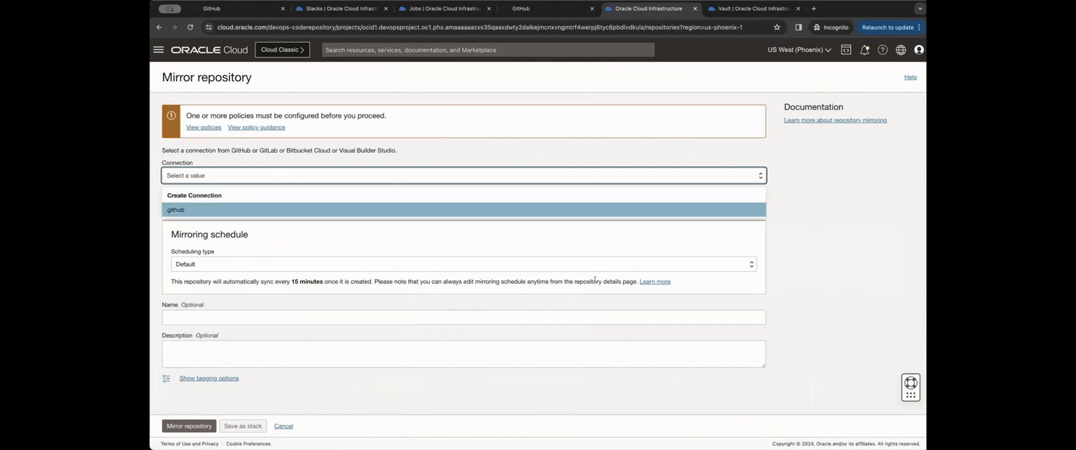
{"action": "left_click", "coordinate": [782, 243]}
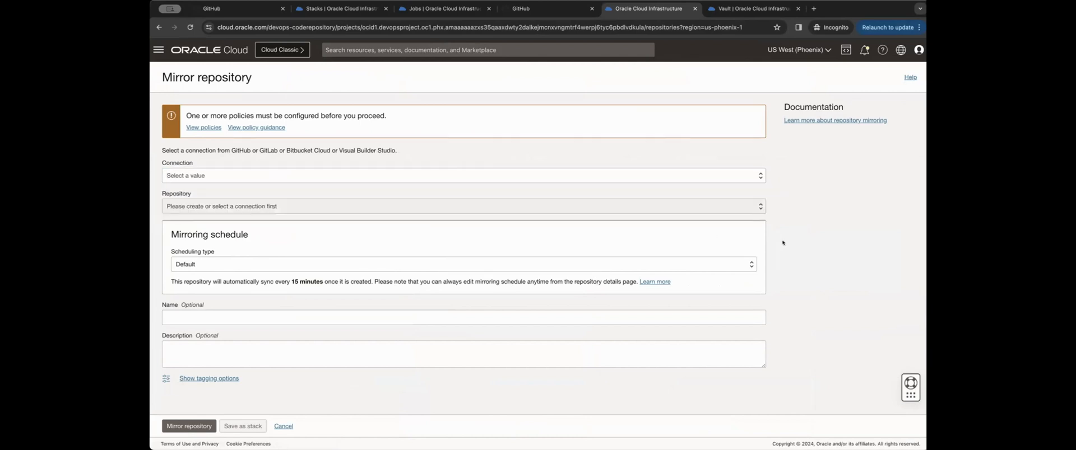
Set the mirroring schedule's scheduling type to Custom and look at the remaining fields of the form.
{"action": "left_click", "coordinate": [305, 262]}
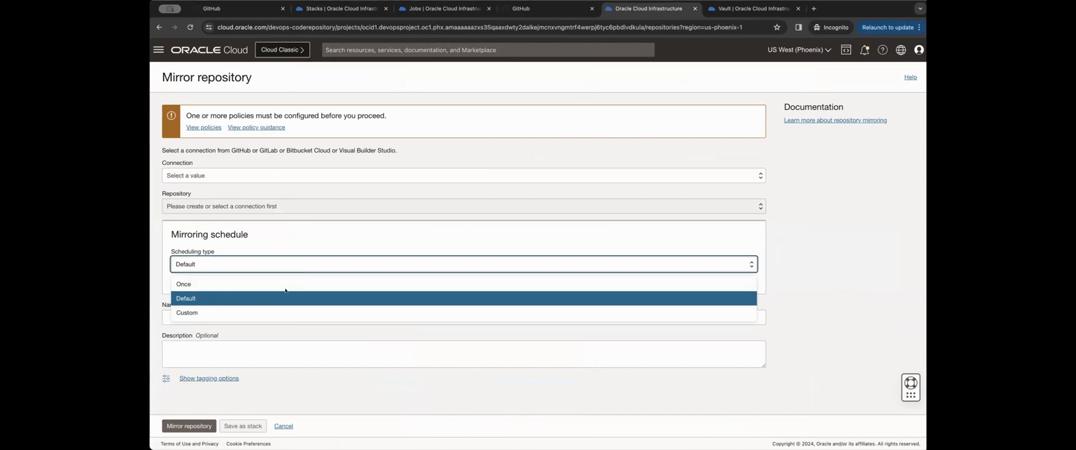
{"action": "left_click", "coordinate": [262, 313]}
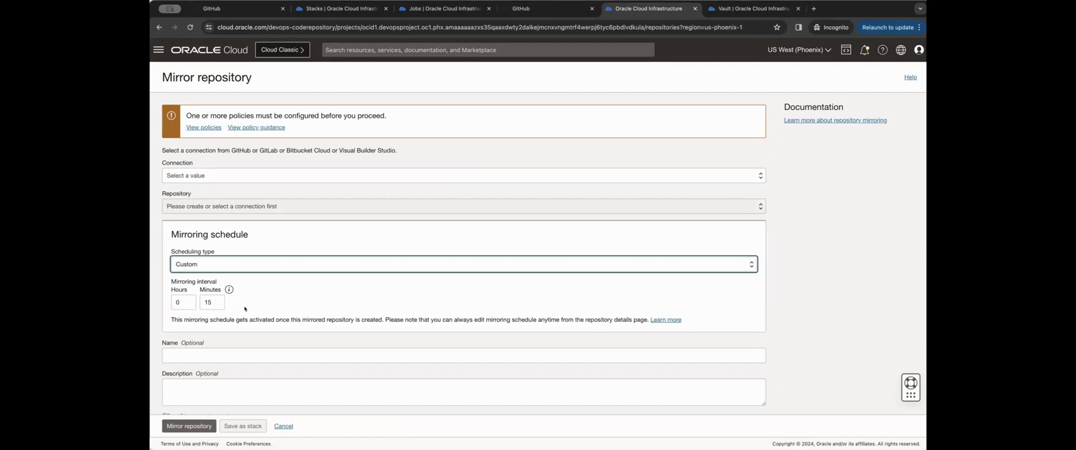
{"action": "scroll", "coordinate": [603, 321], "scroll_direction": "down", "scroll_amount": 1}
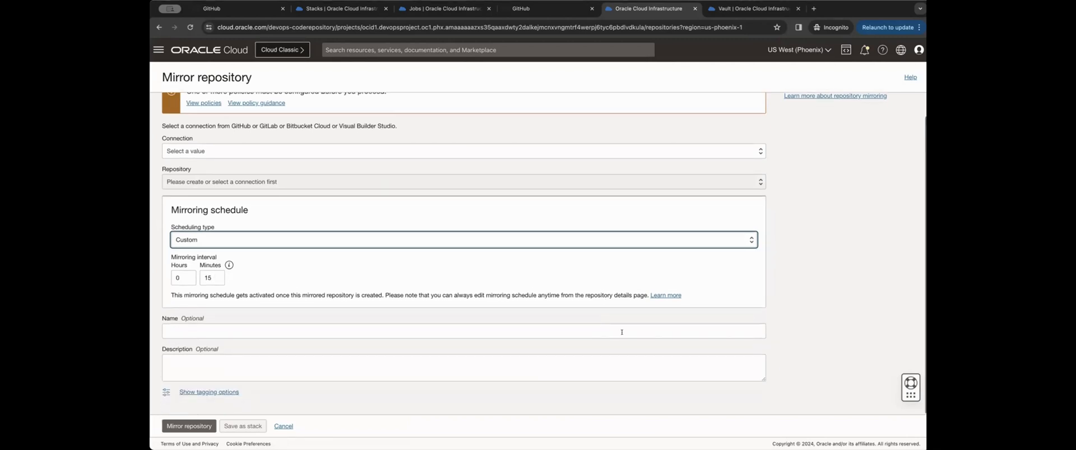
Cancel the mirror repository form and look at the details of the github_oci-react-samples code repository.
{"action": "left_click", "coordinate": [285, 426]}
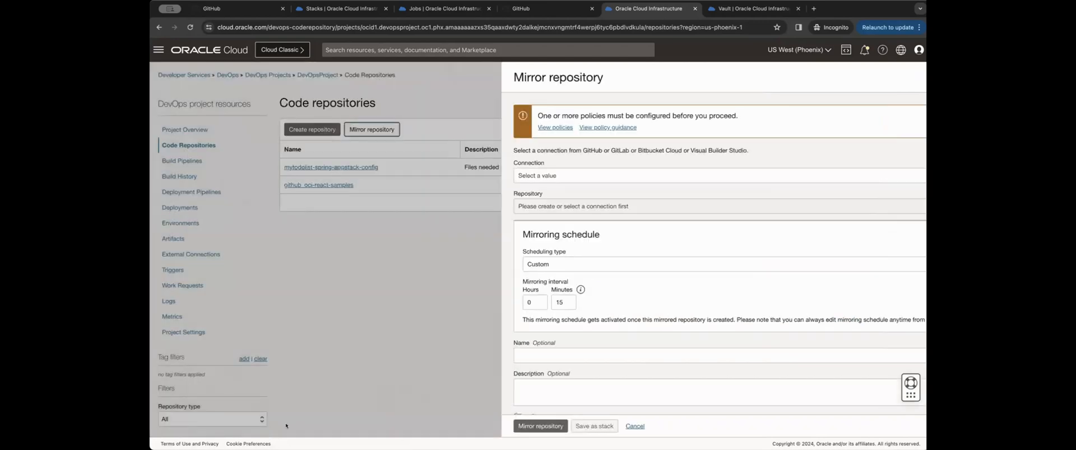
{"action": "left_click", "coordinate": [328, 184]}
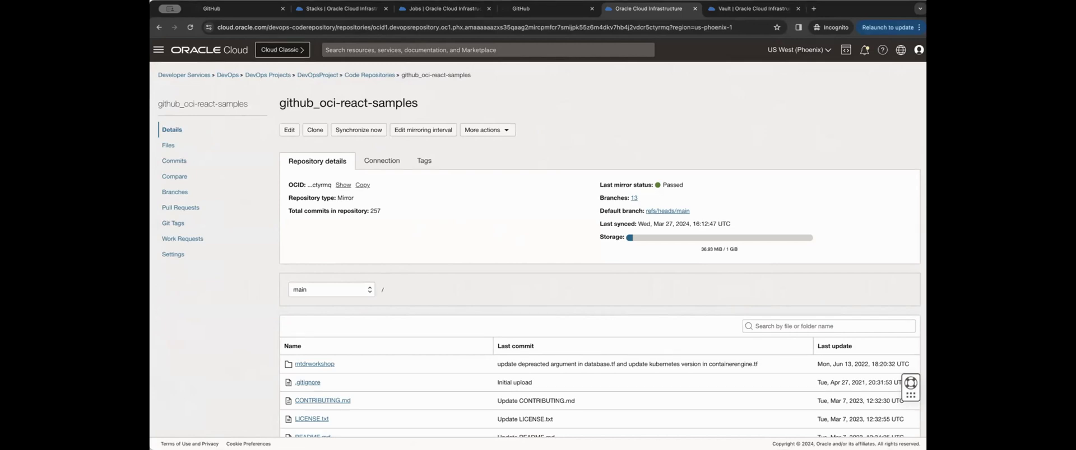
{"action": "left_click", "coordinate": [751, 8]}
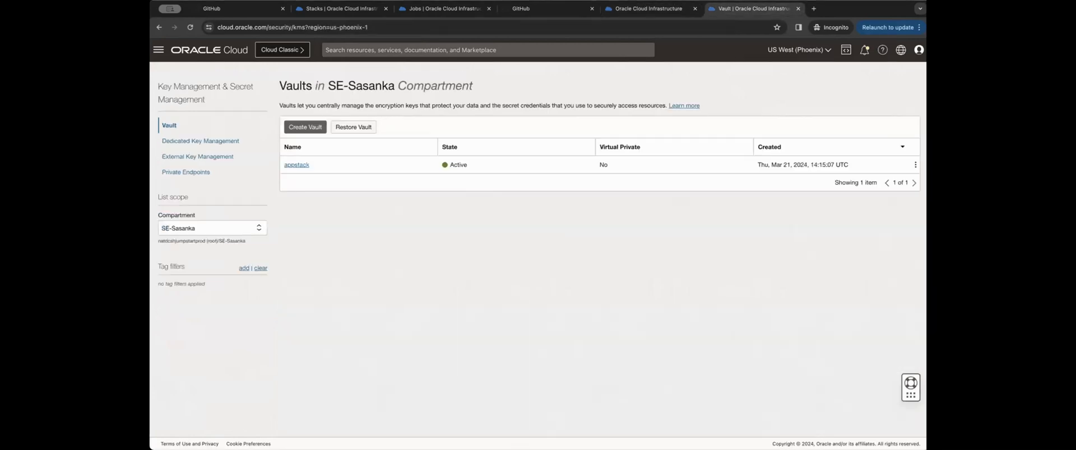
{"action": "left_click", "coordinate": [334, 7]}
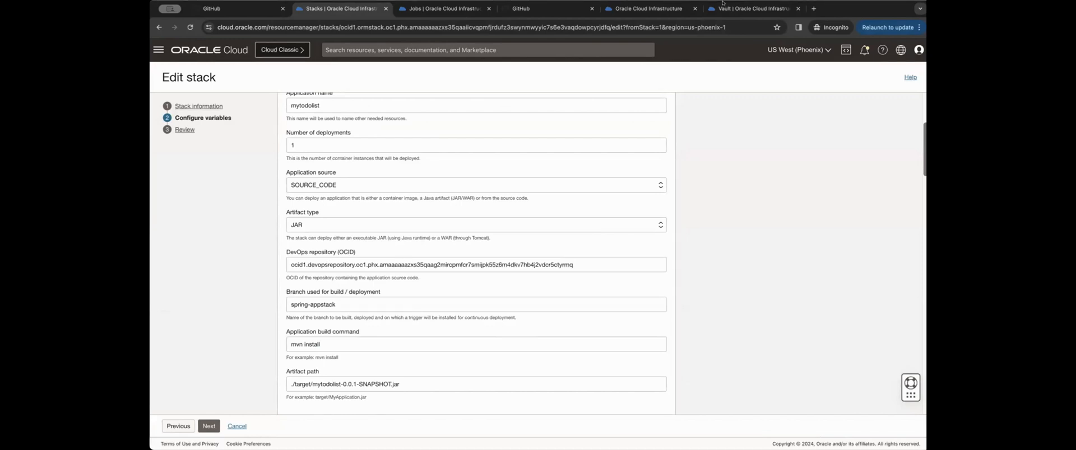
{"action": "left_click", "coordinate": [643, 10]}
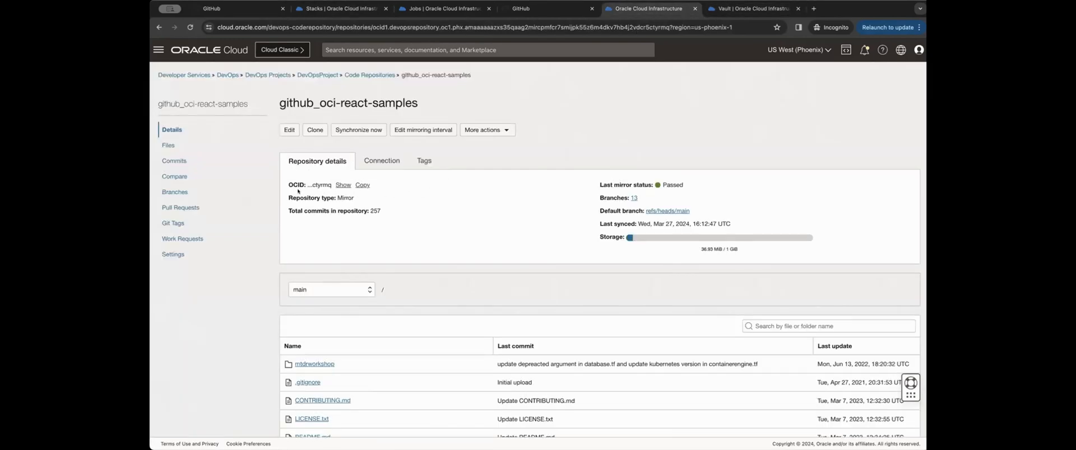
Copy the OCID of the github_oci-react-samples repository and return to the variables of the stack being edited.
{"action": "left_click_drag", "start_coordinate": [287, 185], "coordinate": [303, 185]}
{"action": "left_click", "coordinate": [364, 185]}
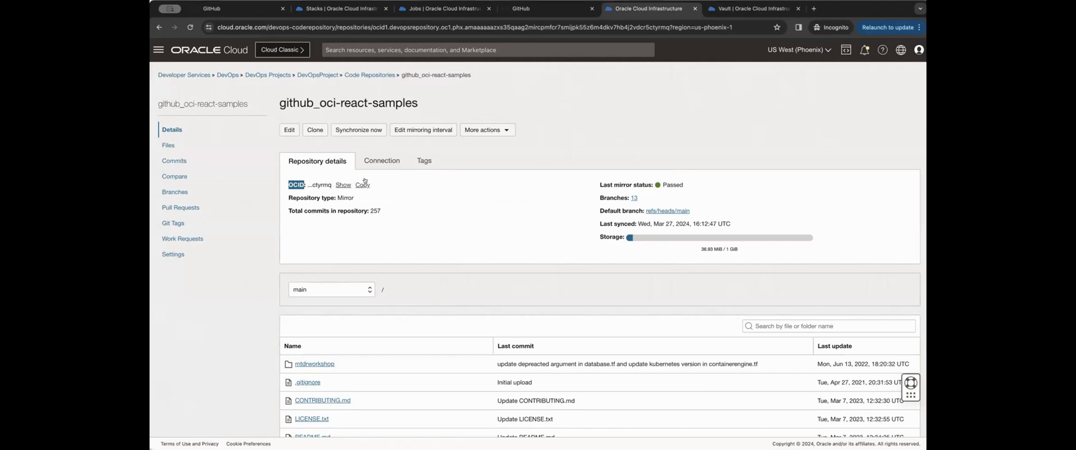
{"action": "left_click", "coordinate": [359, 9]}
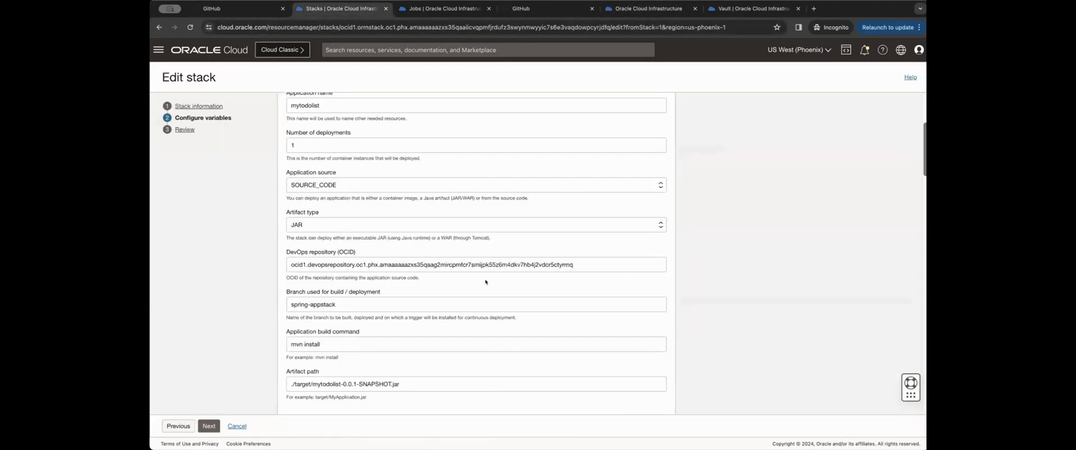
Examine the stack's build branch, application build command, artifact path and stack authentication variables.
{"action": "scroll", "coordinate": [815, 255], "scroll_direction": "down", "scroll_amount": 2}
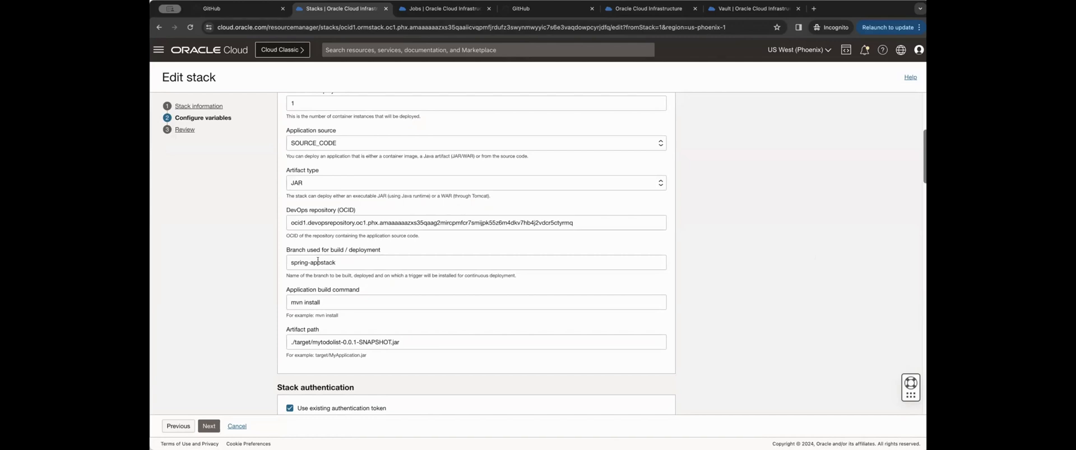
{"action": "scroll", "coordinate": [603, 201], "scroll_direction": "down", "scroll_amount": 2}
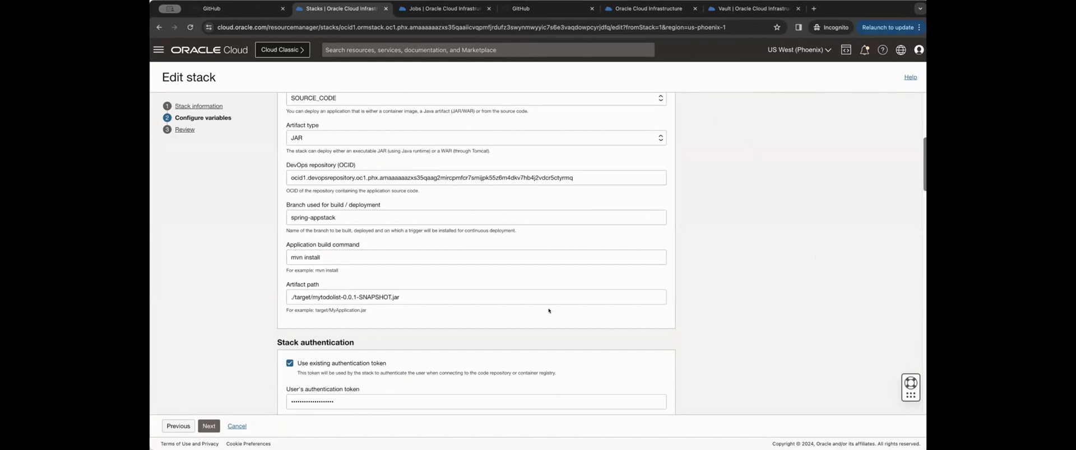
{"action": "scroll", "coordinate": [549, 311], "scroll_direction": "down", "scroll_amount": 1}
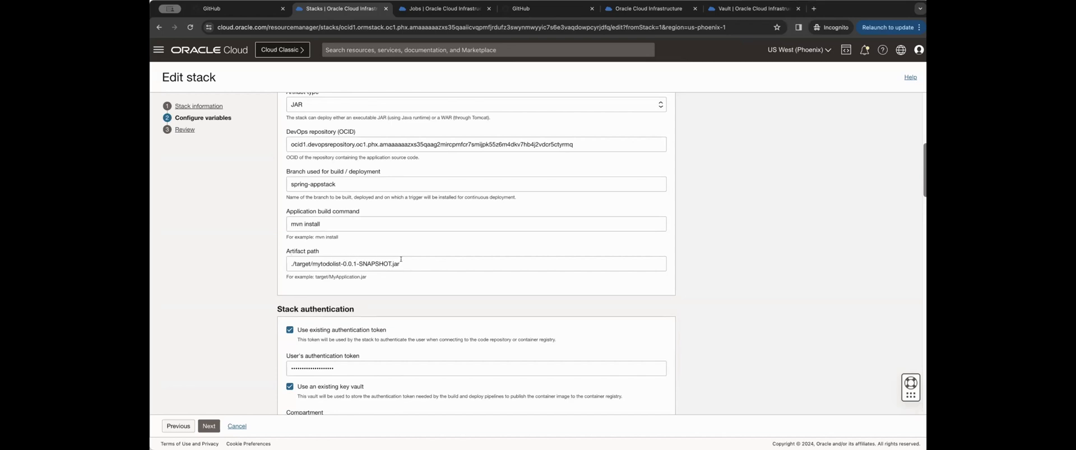
{"action": "scroll", "coordinate": [401, 259], "scroll_direction": "down", "scroll_amount": 3}
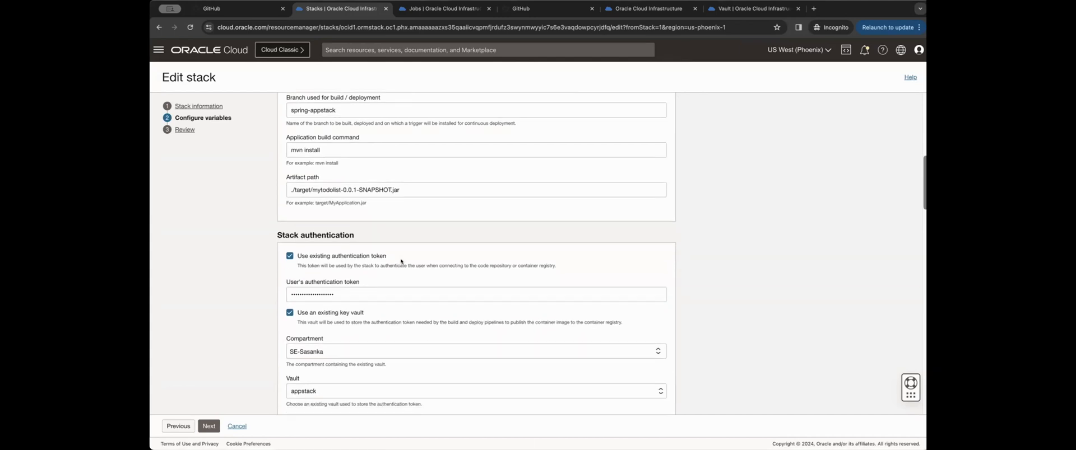
{"action": "scroll", "coordinate": [401, 261], "scroll_direction": "down", "scroll_amount": 2}
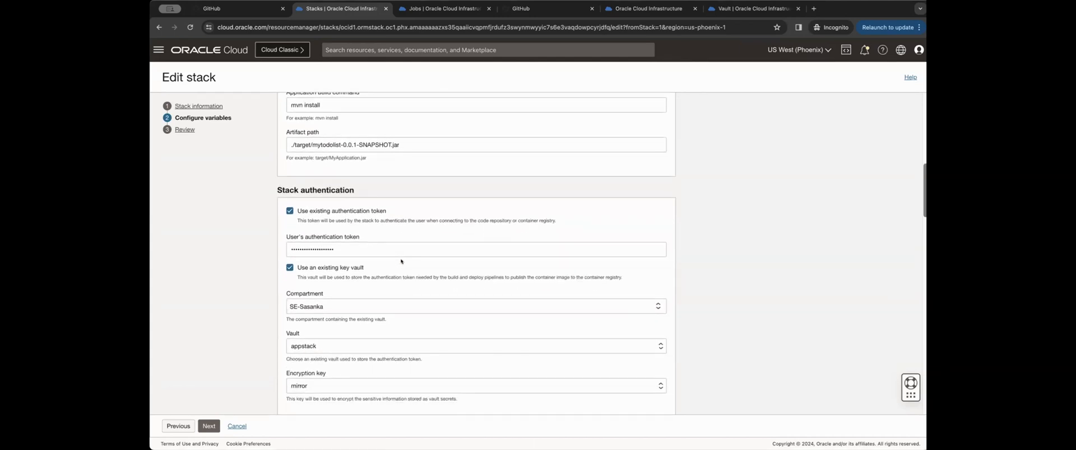
{"action": "scroll", "coordinate": [754, 248], "scroll_direction": "down", "scroll_amount": 2}
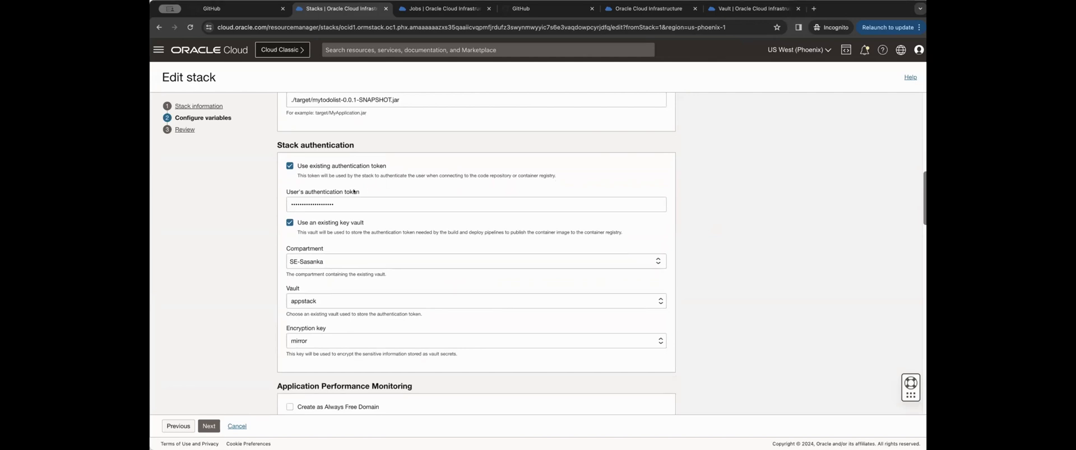
Switch to the vaults tab, open the signed-in user's profile and look at its auth tokens and token generation option.
{"action": "left_click", "coordinate": [751, 9]}
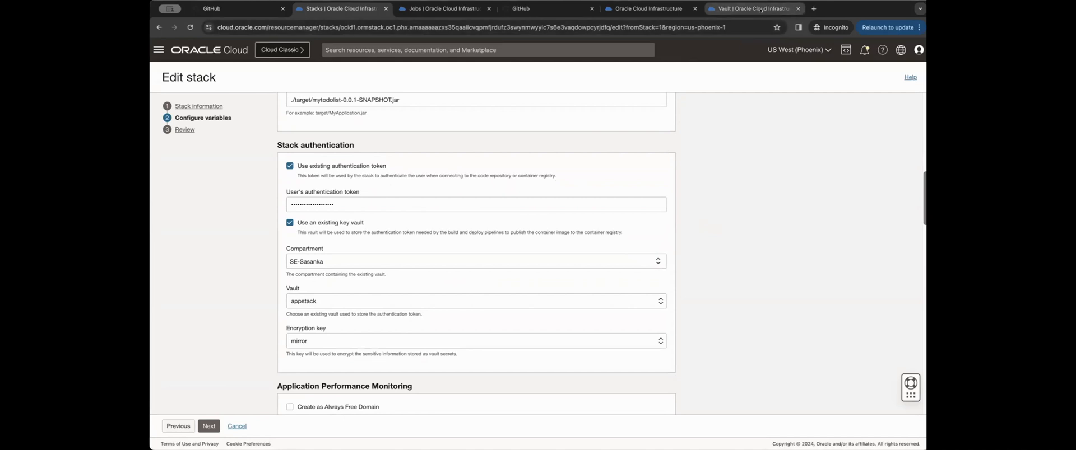
{"action": "left_click", "coordinate": [919, 50]}
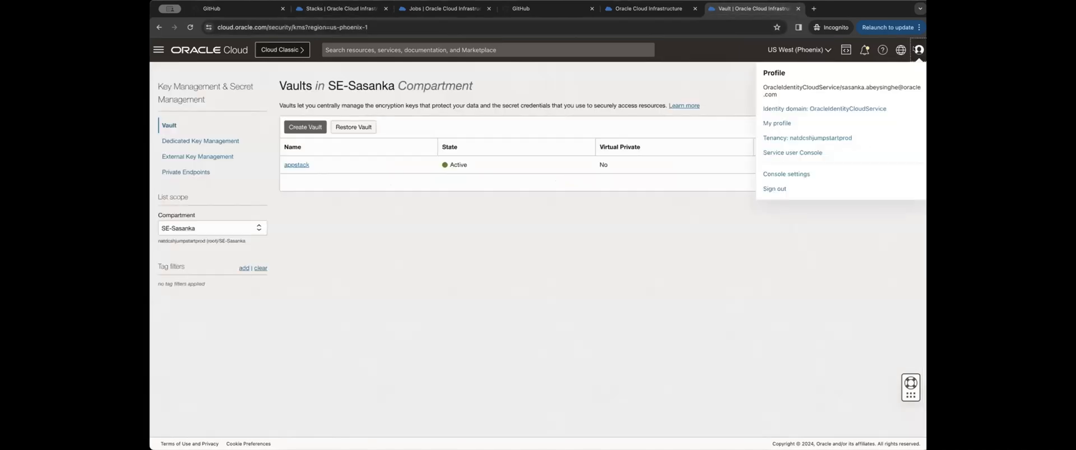
{"action": "left_click", "coordinate": [807, 119]}
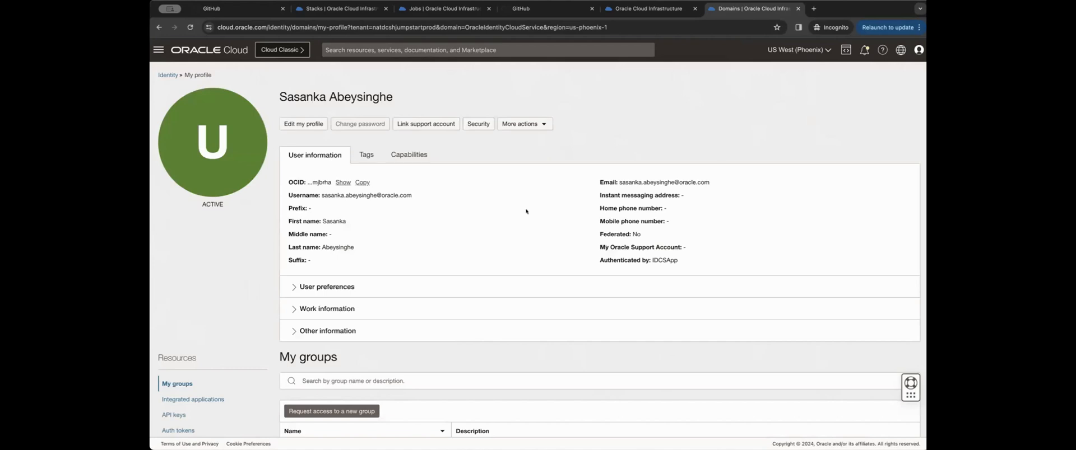
{"action": "scroll", "coordinate": [527, 211], "scroll_direction": "down", "scroll_amount": 2}
{"action": "left_click", "coordinate": [178, 361]}
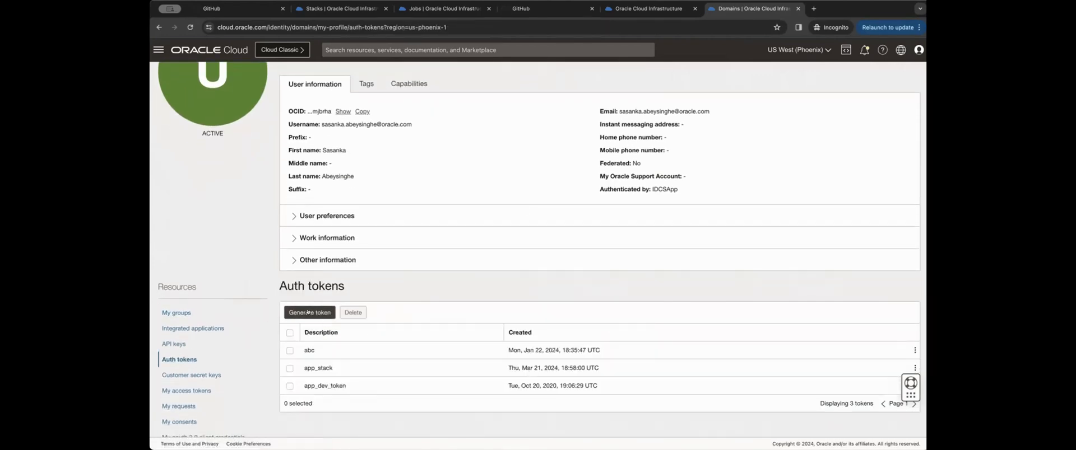
{"action": "left_click", "coordinate": [309, 314]}
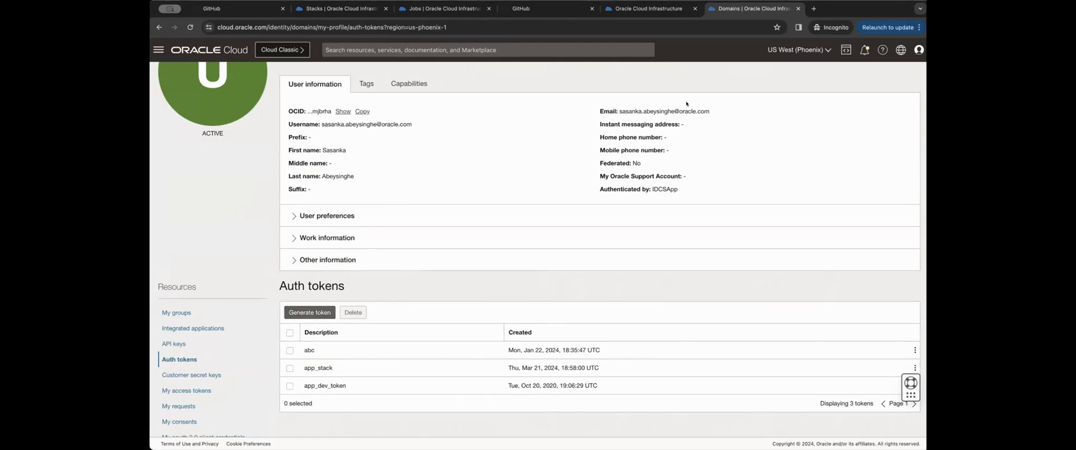
Return to the stack being edited and examine its vault, encryption key and Application Performance Monitoring settings.
{"action": "left_click", "coordinate": [330, 10]}
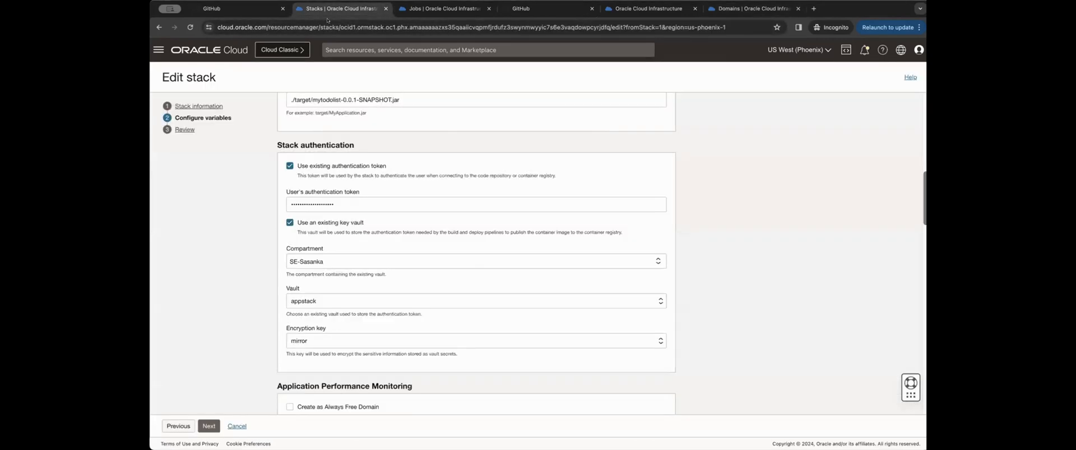
{"action": "scroll", "coordinate": [763, 226], "scroll_direction": "down", "scroll_amount": 2}
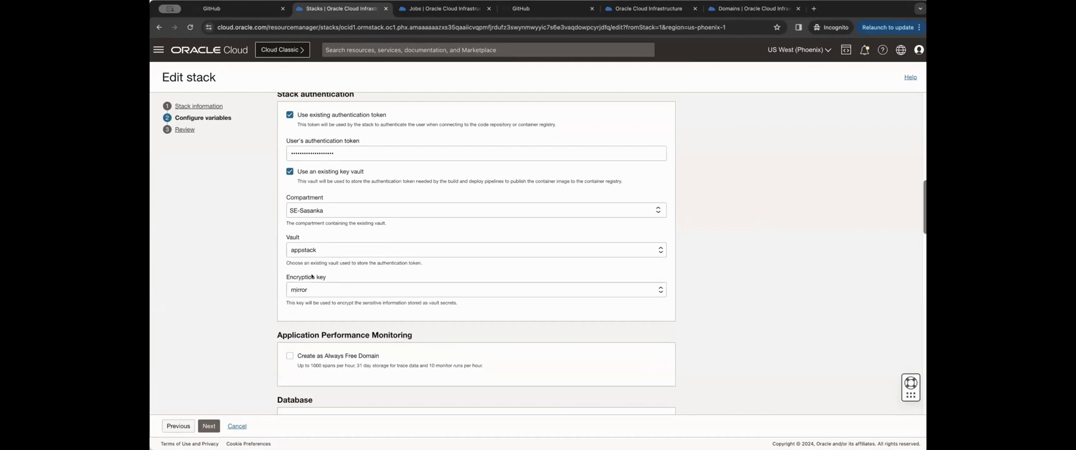
{"action": "scroll", "coordinate": [797, 270], "scroll_direction": "down", "scroll_amount": 3}
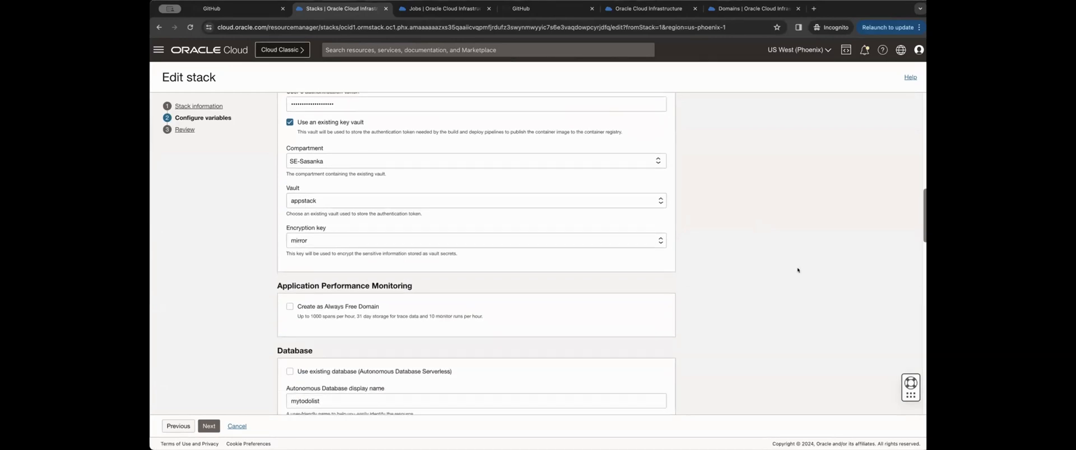
{"action": "scroll", "coordinate": [797, 270], "scroll_direction": "down", "scroll_amount": 1}
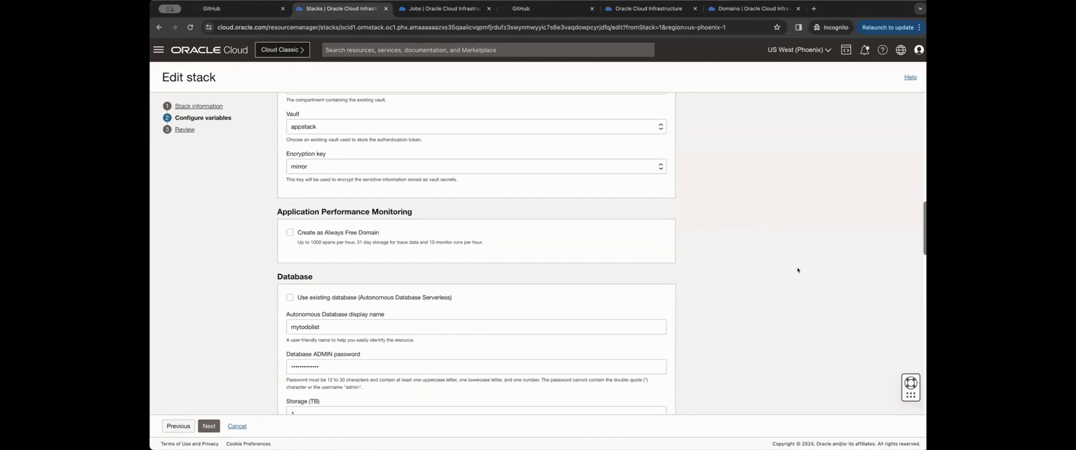
{"action": "scroll", "coordinate": [797, 270], "scroll_direction": "down", "scroll_amount": 1}
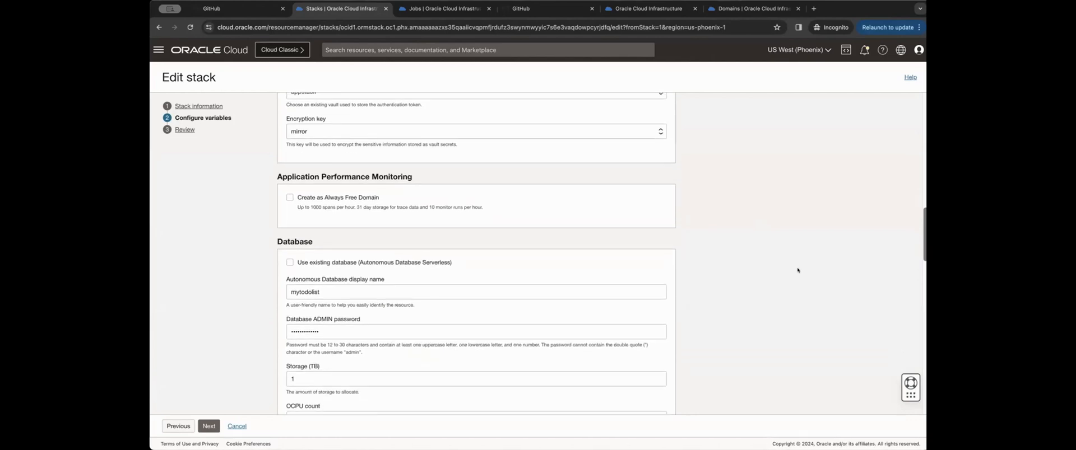
{"action": "scroll", "coordinate": [798, 270], "scroll_direction": "down", "scroll_amount": 1}
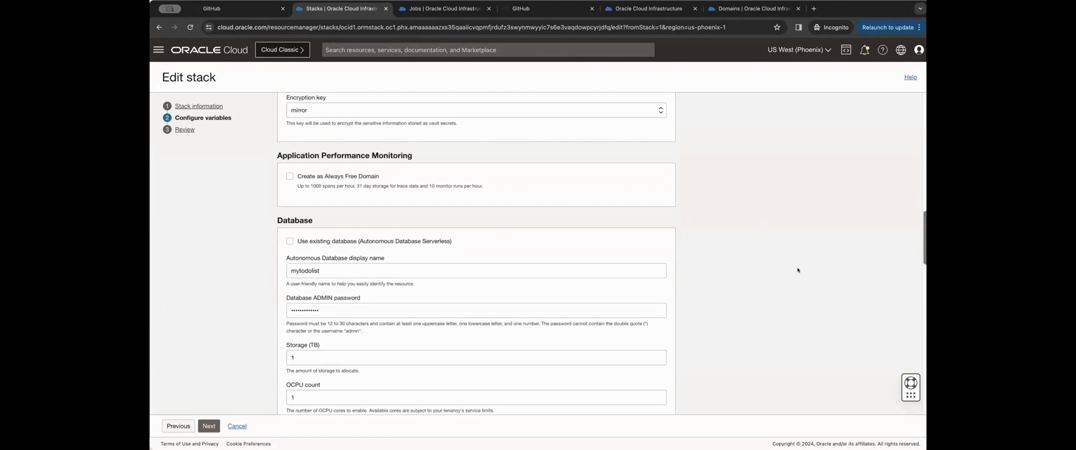
Examine the stack's database settings, from the display name and ADMIN password to the connection URL environment variable.
{"action": "scroll", "coordinate": [797, 270], "scroll_direction": "down", "scroll_amount": 1}
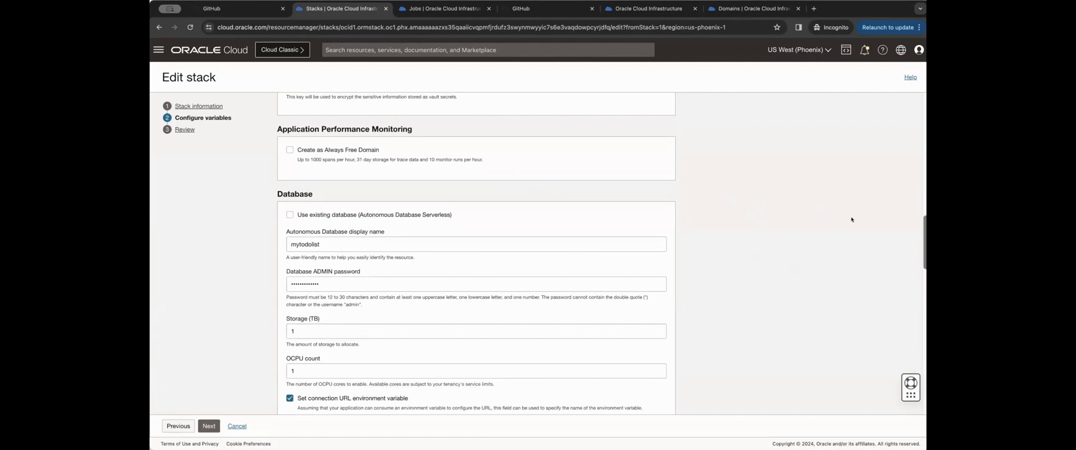
{"action": "scroll", "coordinate": [851, 219], "scroll_direction": "down", "scroll_amount": 2}
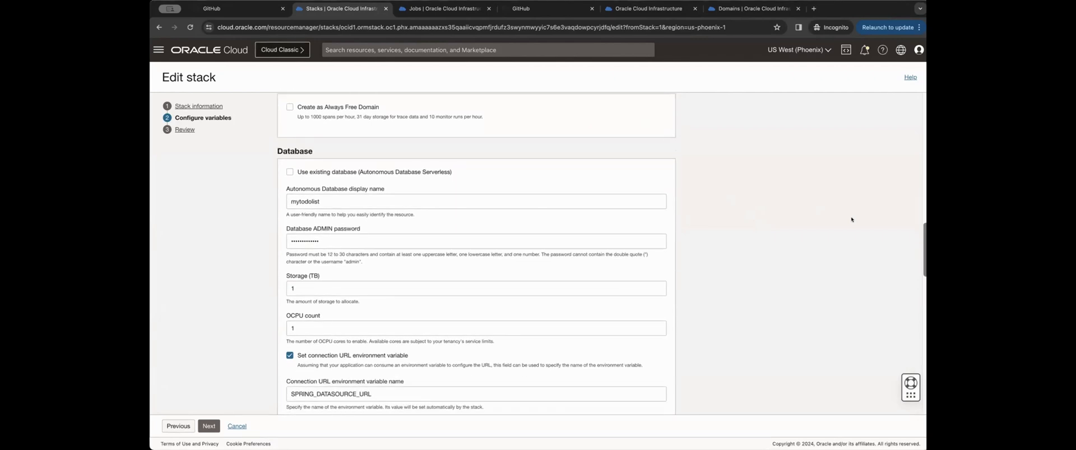
{"action": "scroll", "coordinate": [851, 219], "scroll_direction": "down", "scroll_amount": 1}
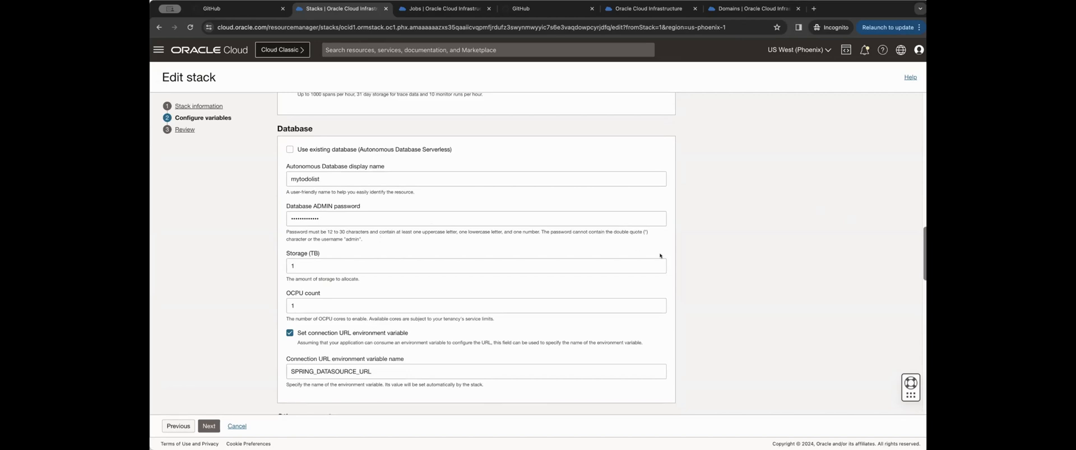
{"action": "scroll", "coordinate": [660, 256], "scroll_direction": "down", "scroll_amount": 2}
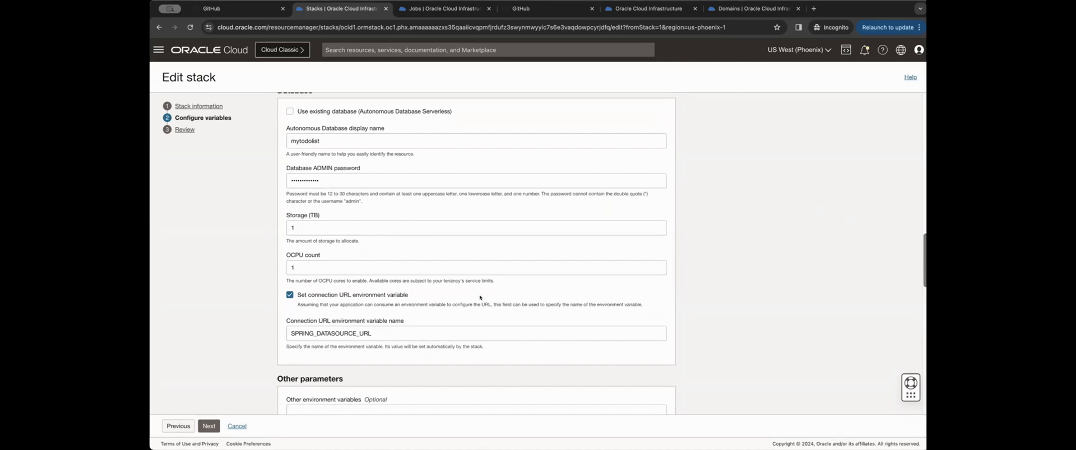
{"action": "scroll", "coordinate": [722, 284], "scroll_direction": "down", "scroll_amount": 1}
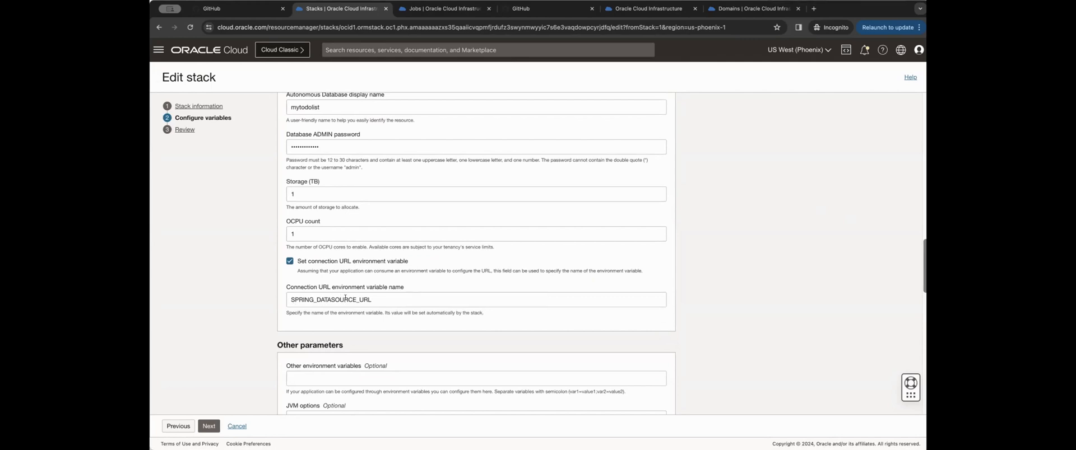
Examine the stack's other parameters, SSL communication, application URL and network settings.
{"action": "scroll", "coordinate": [777, 306], "scroll_direction": "down", "scroll_amount": 5}
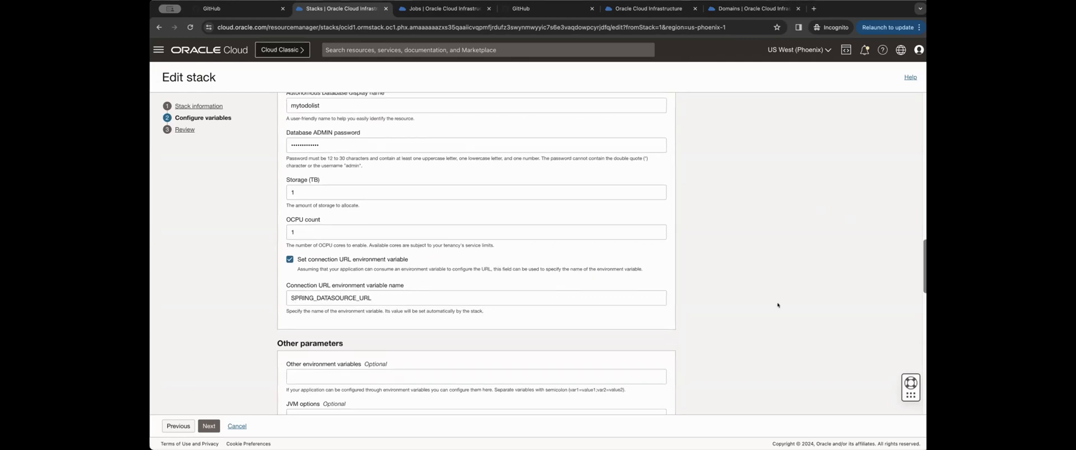
{"action": "scroll", "coordinate": [777, 305], "scroll_direction": "down", "scroll_amount": 1}
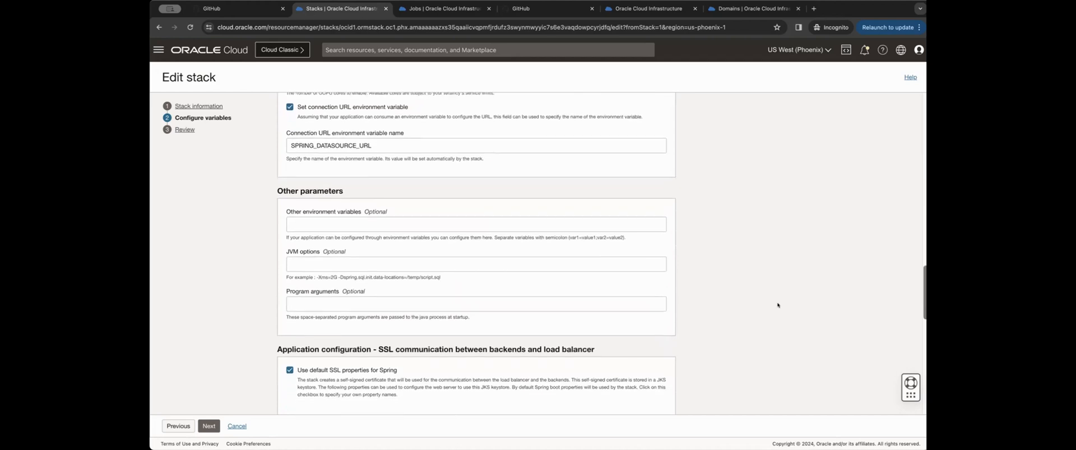
{"action": "scroll", "coordinate": [777, 306], "scroll_direction": "down", "scroll_amount": 1}
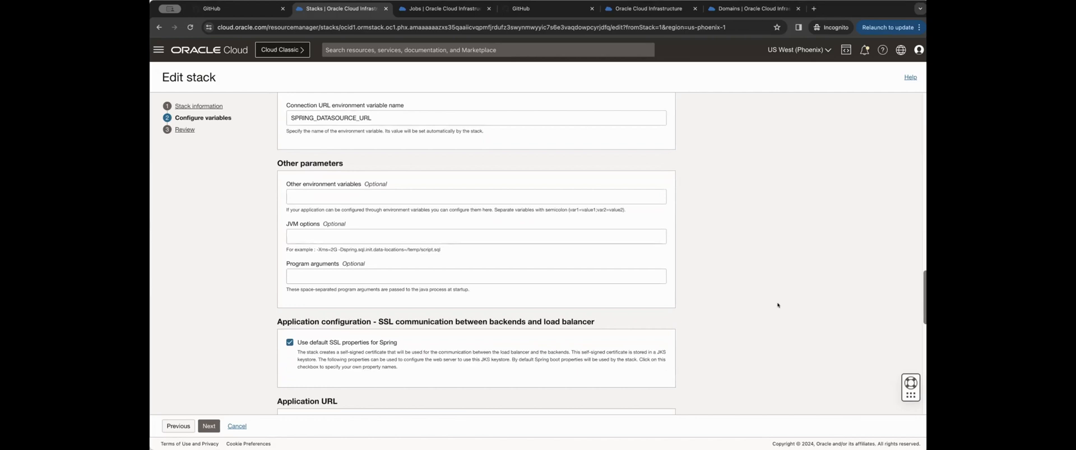
{"action": "scroll", "coordinate": [777, 305], "scroll_direction": "down", "scroll_amount": 1}
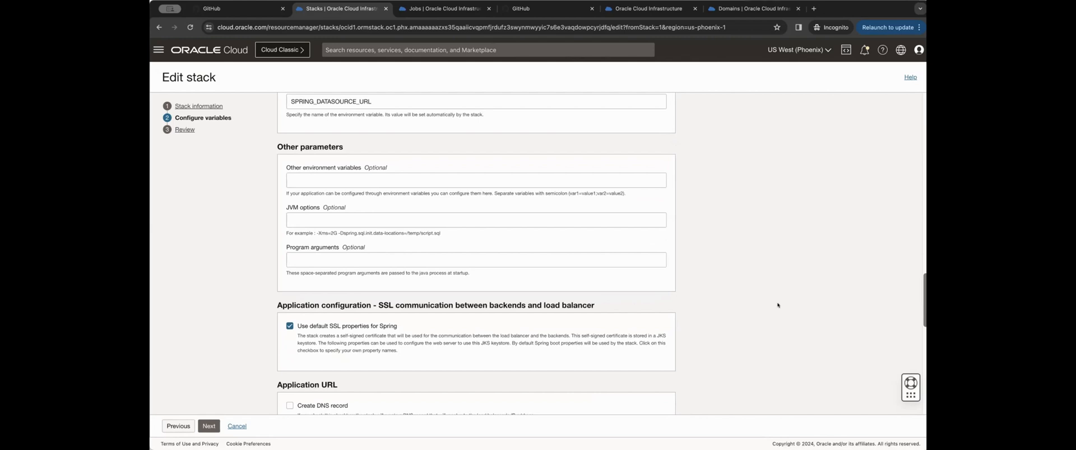
{"action": "scroll", "coordinate": [777, 305], "scroll_direction": "down", "scroll_amount": 5}
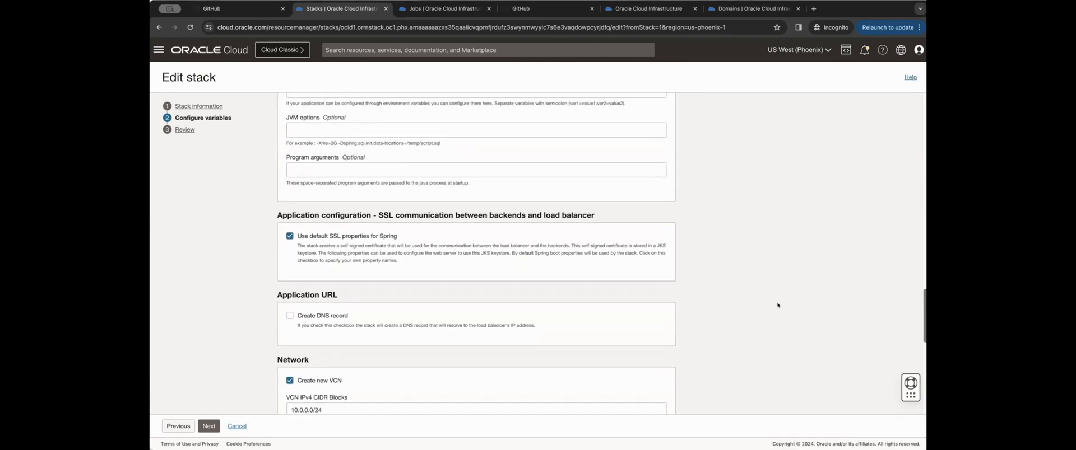
{"action": "scroll", "coordinate": [778, 305], "scroll_direction": "down", "scroll_amount": 5}
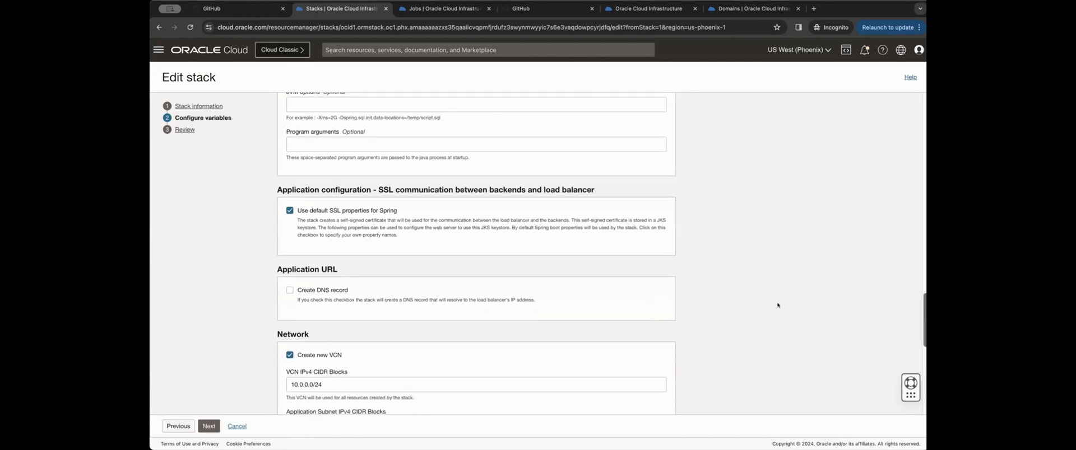
Examine the stack's network, subnet, load balancer and container instance configuration settings.
{"action": "scroll", "coordinate": [778, 306], "scroll_direction": "down", "scroll_amount": 1}
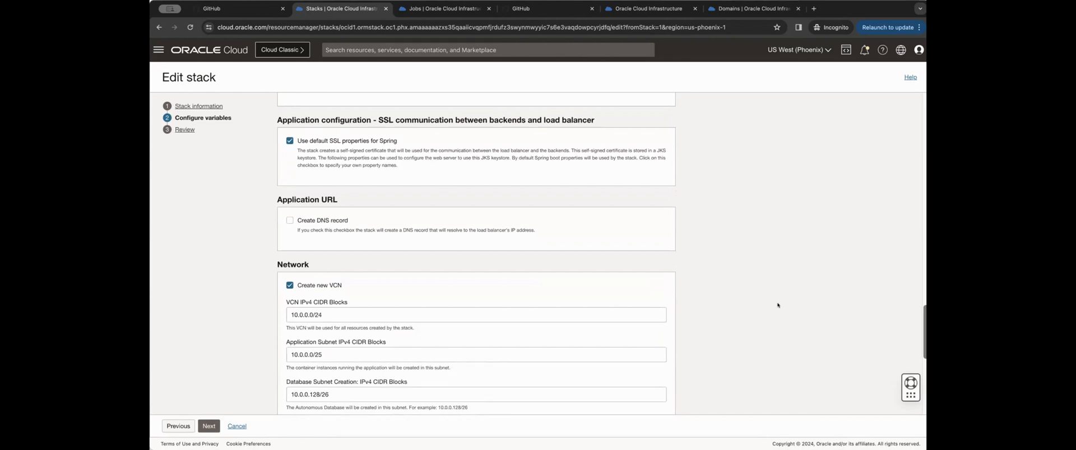
{"action": "scroll", "coordinate": [778, 306], "scroll_direction": "down", "scroll_amount": 1}
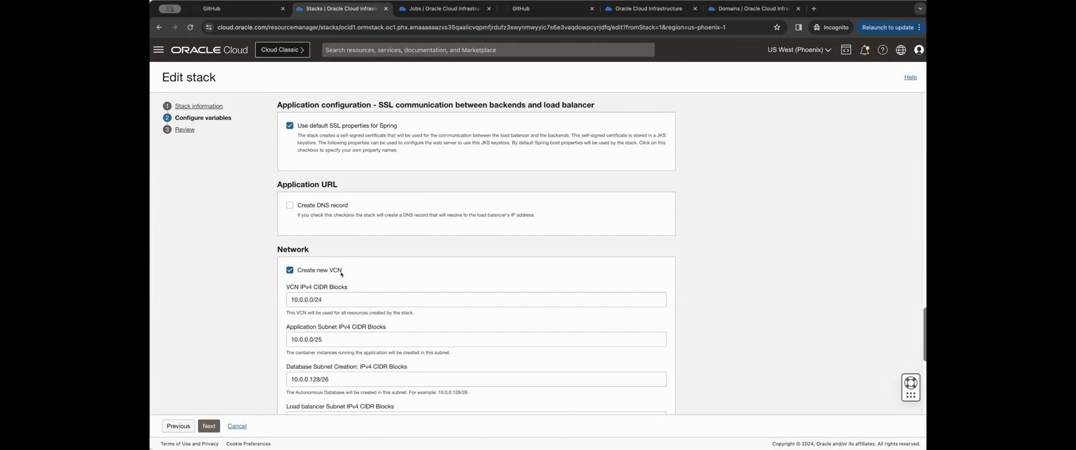
{"action": "scroll", "coordinate": [762, 293], "scroll_direction": "down", "scroll_amount": 3}
{"action": "scroll", "coordinate": [762, 293], "scroll_direction": "down", "scroll_amount": 1}
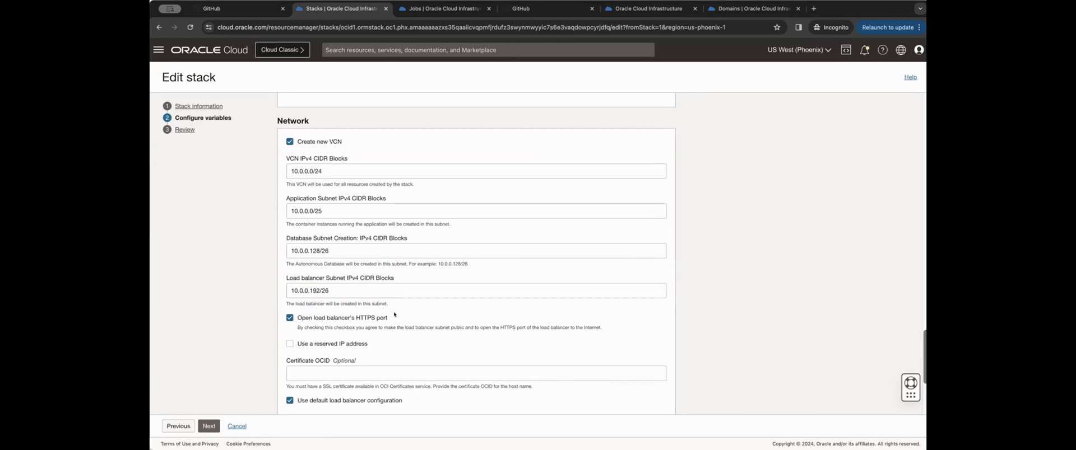
{"action": "scroll", "coordinate": [707, 268], "scroll_direction": "down", "scroll_amount": 3}
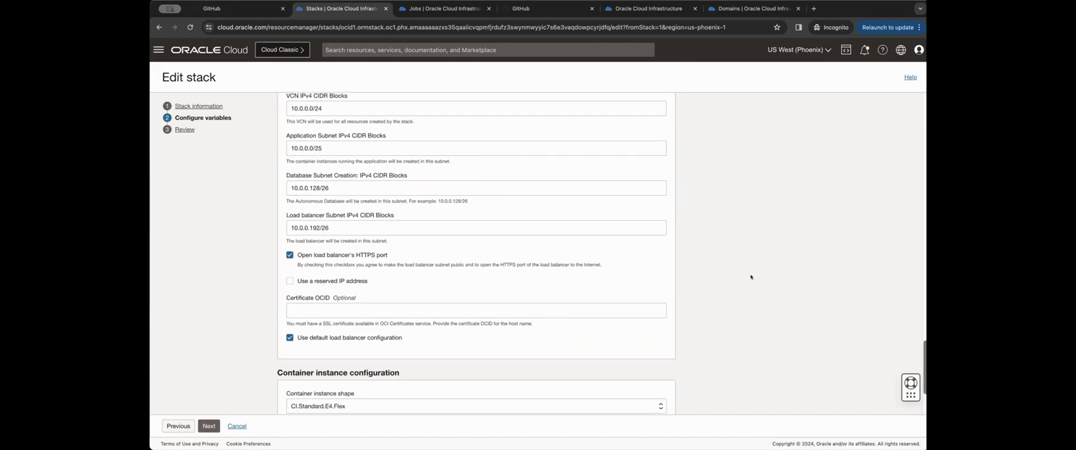
{"action": "scroll", "coordinate": [751, 277], "scroll_direction": "down", "scroll_amount": 1}
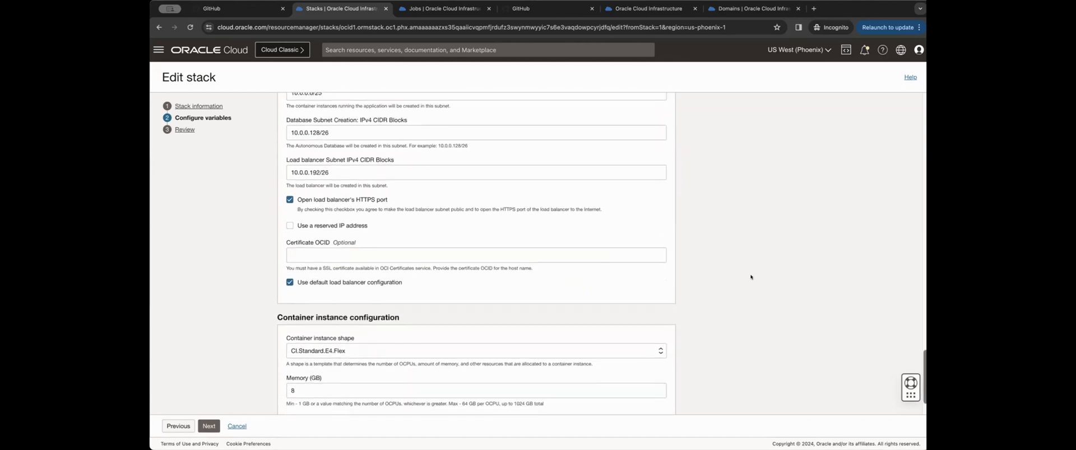
{"action": "scroll", "coordinate": [751, 277], "scroll_direction": "down", "scroll_amount": 2}
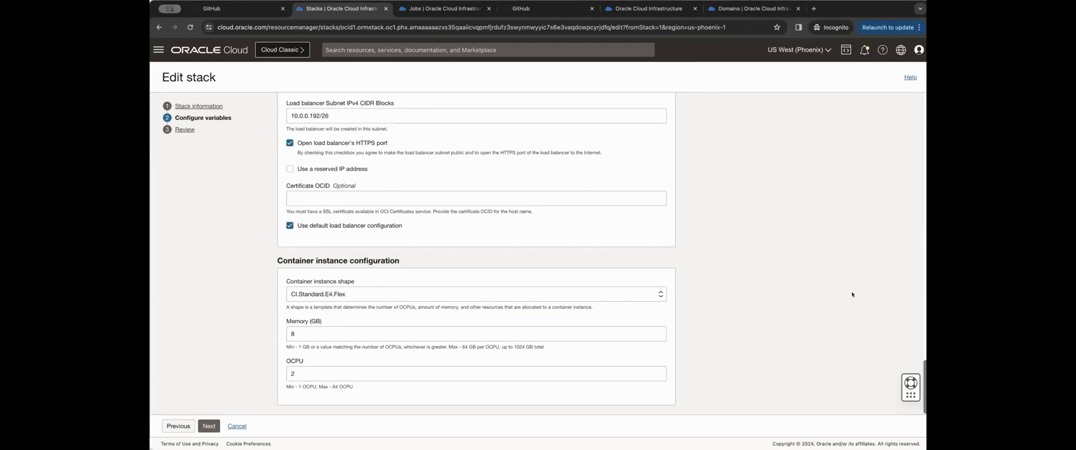
{"action": "scroll", "coordinate": [851, 294], "scroll_direction": "up", "scroll_amount": 1}
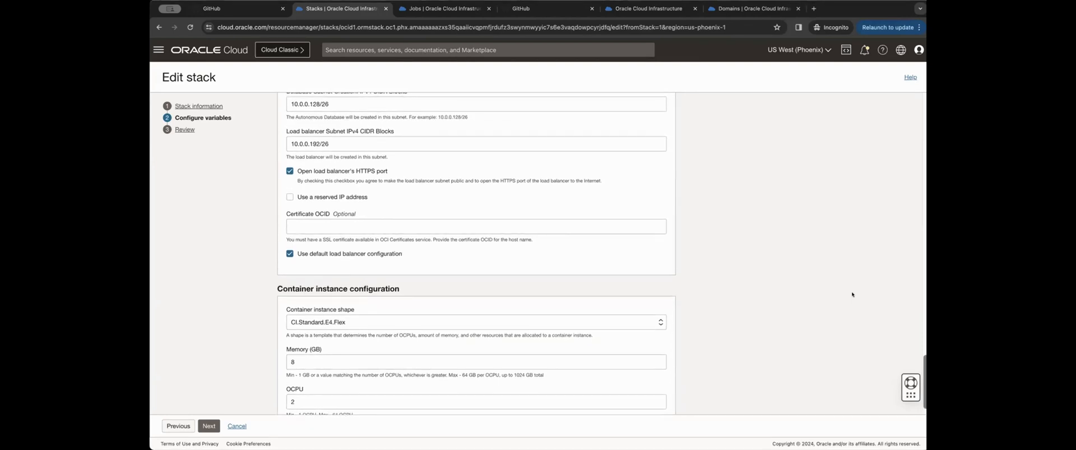
{"action": "scroll", "coordinate": [854, 229], "scroll_direction": "up", "scroll_amount": 5}
{"action": "left_click", "coordinate": [236, 427]}
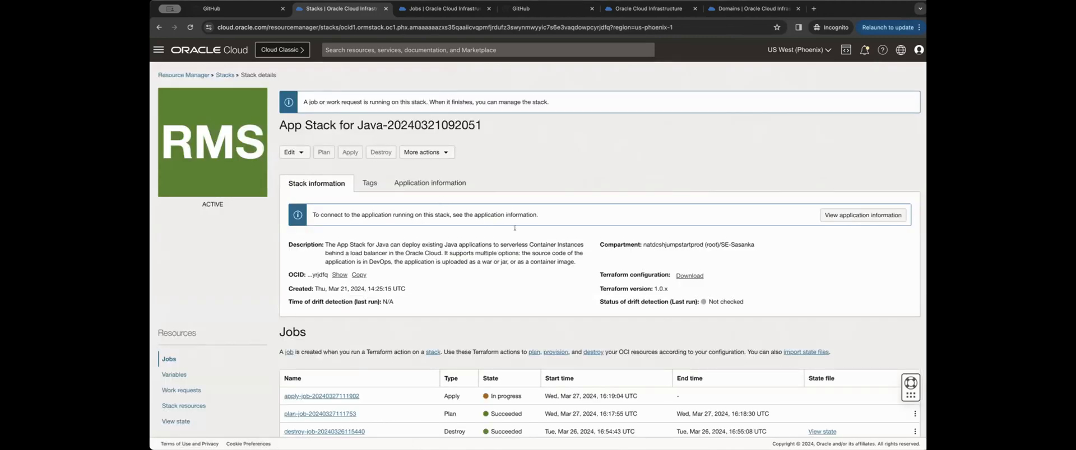
{"action": "scroll", "coordinate": [515, 228], "scroll_direction": "down", "scroll_amount": 2}
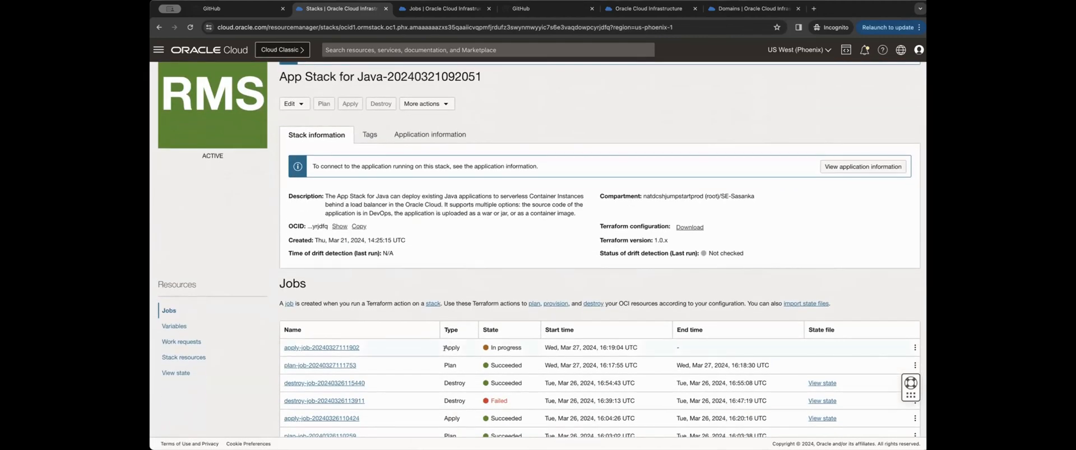
{"action": "left_click_drag", "start_coordinate": [442, 349], "coordinate": [459, 349]}
{"action": "left_click", "coordinate": [341, 348]}
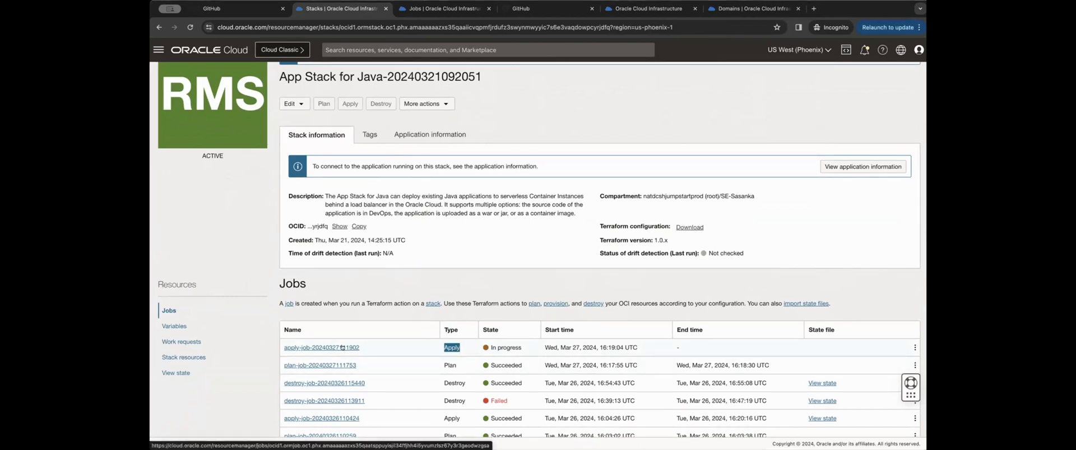
Read through the apply job's Terraform logs, from provider initialization and the execution plan to the resource creation entries.
{"action": "scroll", "coordinate": [720, 284], "scroll_direction": "down", "scroll_amount": 4}
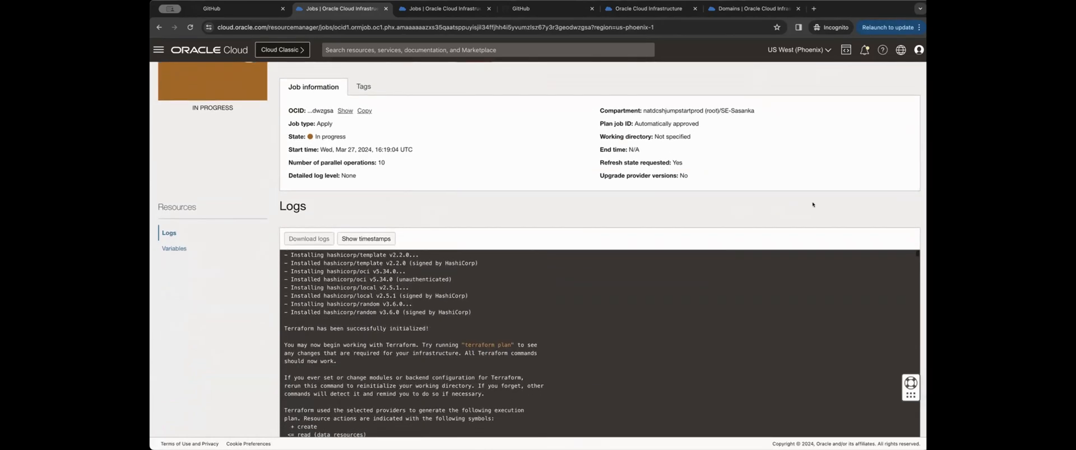
{"action": "scroll", "coordinate": [719, 284], "scroll_direction": "down", "scroll_amount": 2}
{"action": "scroll", "coordinate": [796, 303], "scroll_direction": "down", "scroll_amount": 10}
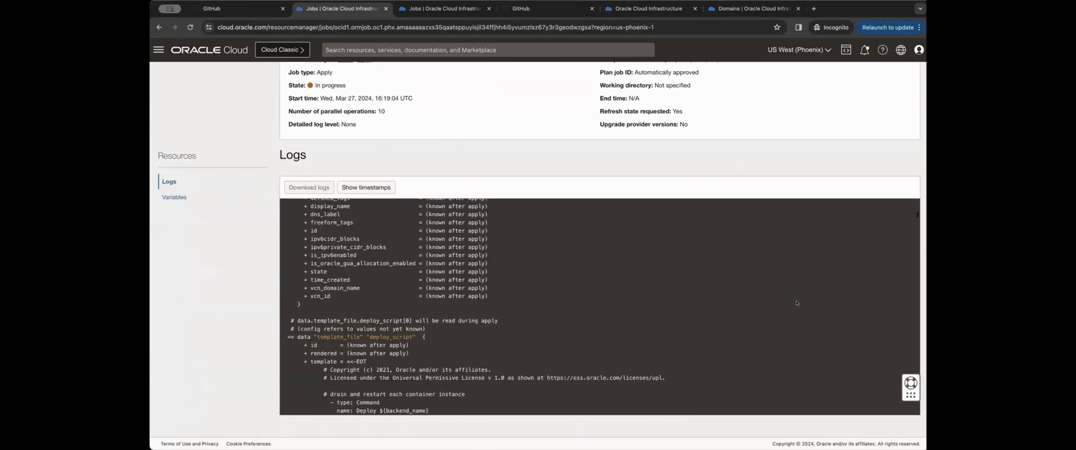
{"action": "scroll", "coordinate": [796, 303], "scroll_direction": "down", "scroll_amount": 10}
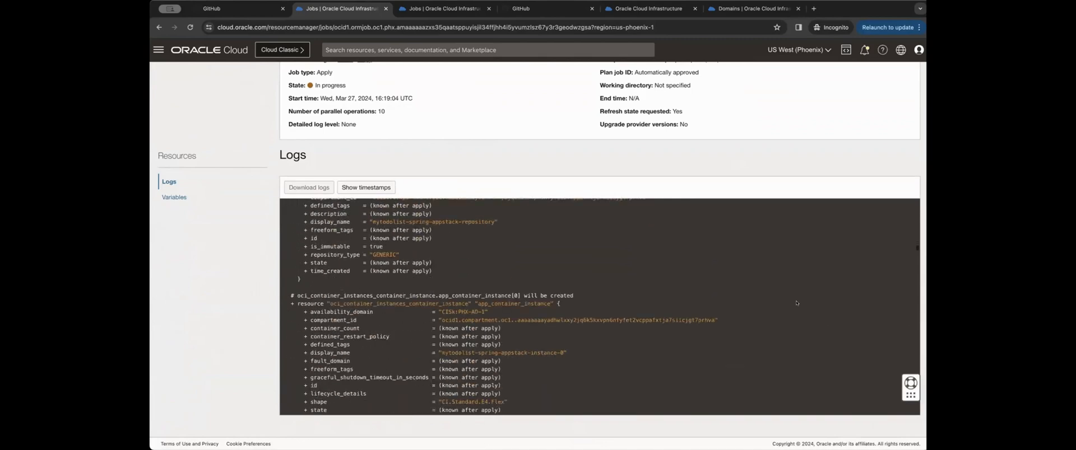
{"action": "scroll", "coordinate": [797, 303], "scroll_direction": "down", "scroll_amount": 10}
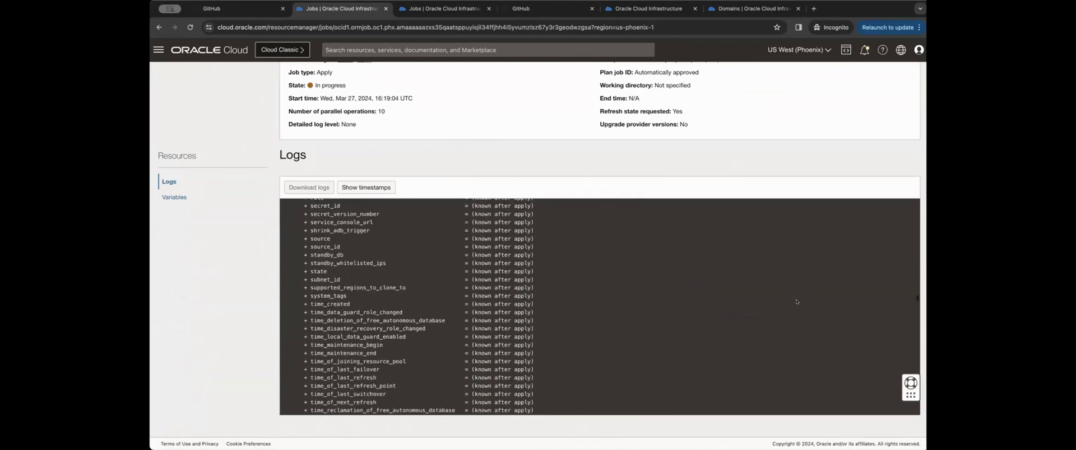
{"action": "scroll", "coordinate": [796, 302], "scroll_direction": "down", "scroll_amount": 10}
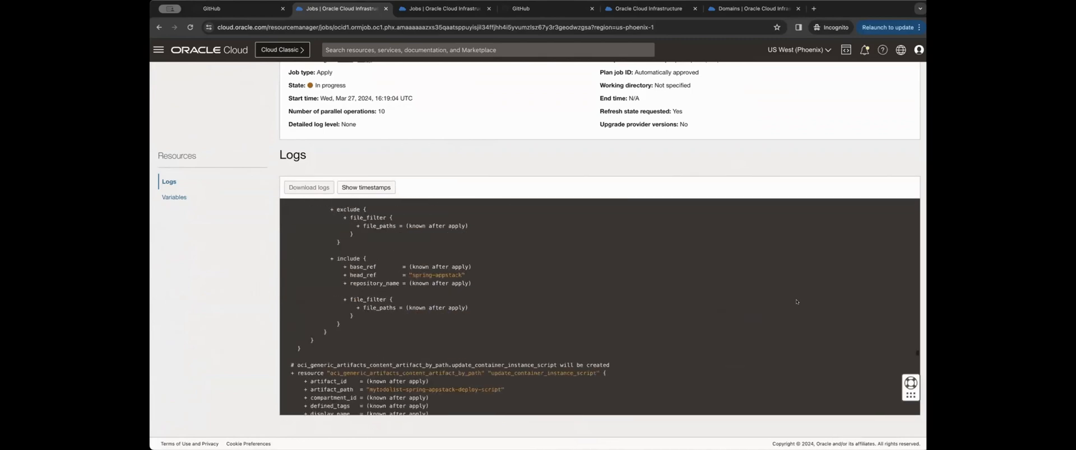
{"action": "scroll", "coordinate": [797, 302], "scroll_direction": "down", "scroll_amount": 10}
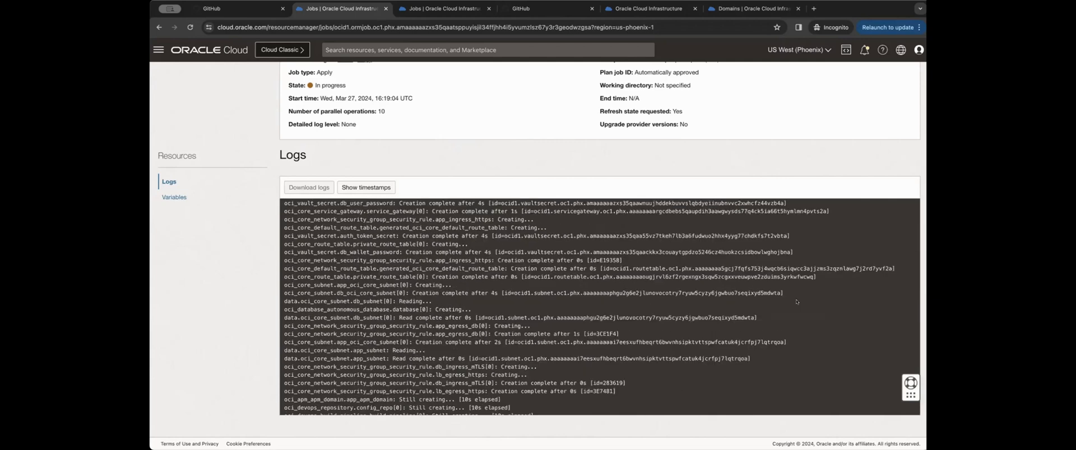
{"action": "scroll", "coordinate": [796, 302], "scroll_direction": "down", "scroll_amount": 10}
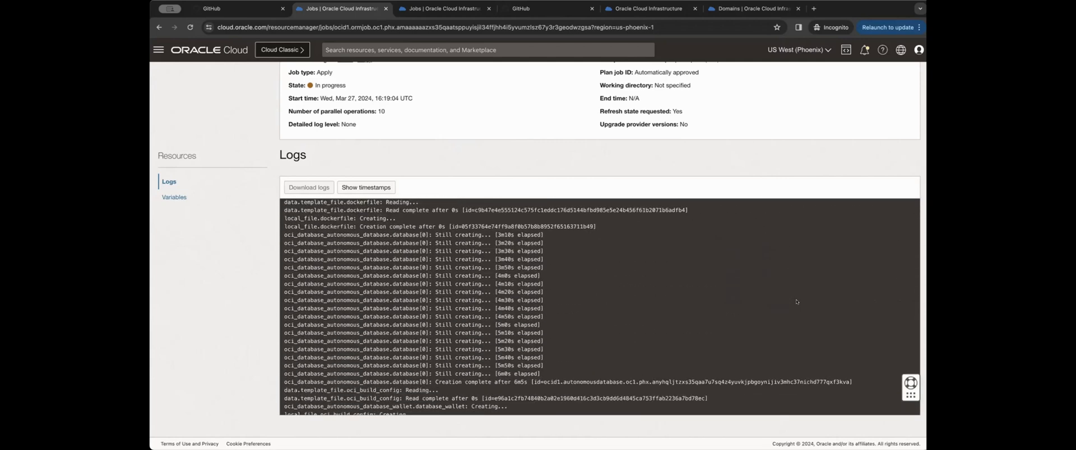
Examine the log entries for the autonomous database creation, the configuration repository commit and the Docker image build.
{"action": "scroll", "coordinate": [796, 302], "scroll_direction": "up", "scroll_amount": 3}
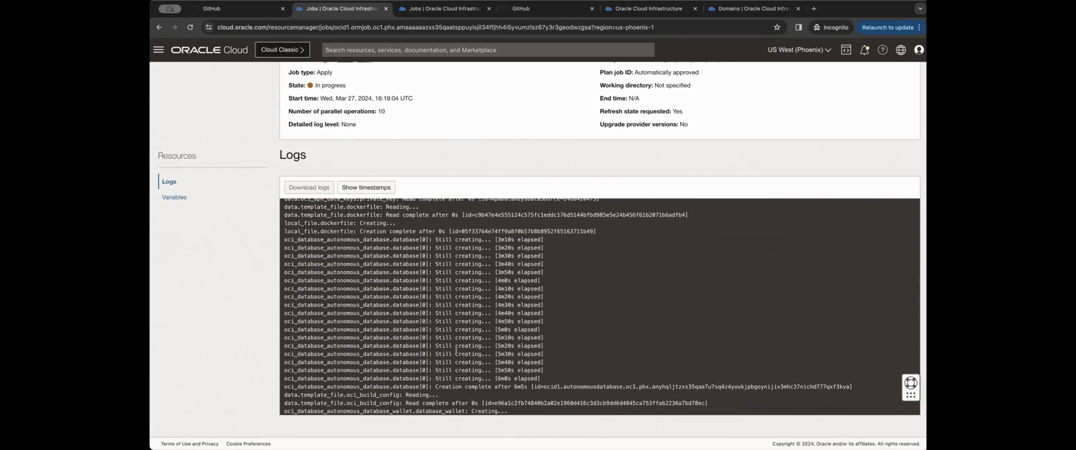
{"action": "scroll", "coordinate": [486, 372], "scroll_direction": "down", "scroll_amount": 1}
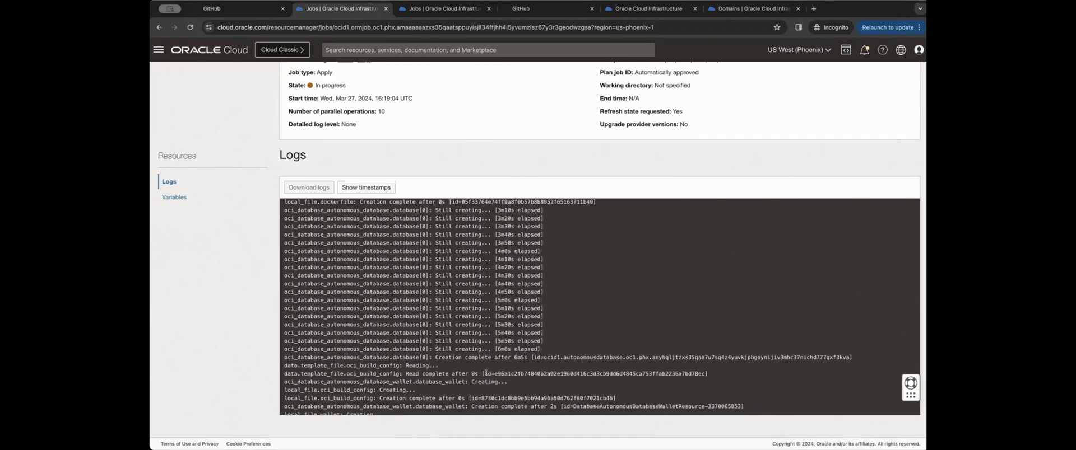
{"action": "scroll", "coordinate": [486, 373], "scroll_direction": "down", "scroll_amount": 1}
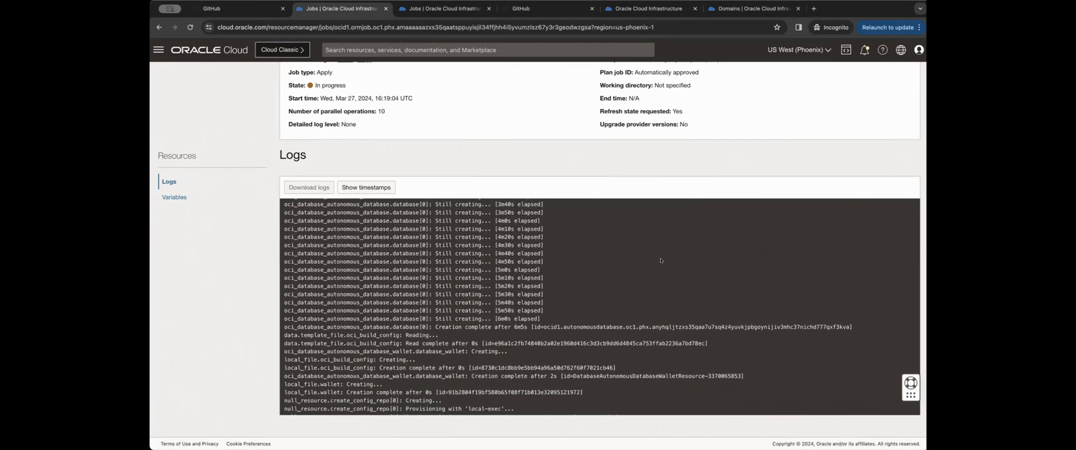
{"action": "scroll", "coordinate": [660, 258], "scroll_direction": "down", "scroll_amount": 7}
{"action": "scroll", "coordinate": [661, 257], "scroll_direction": "down", "scroll_amount": 6}
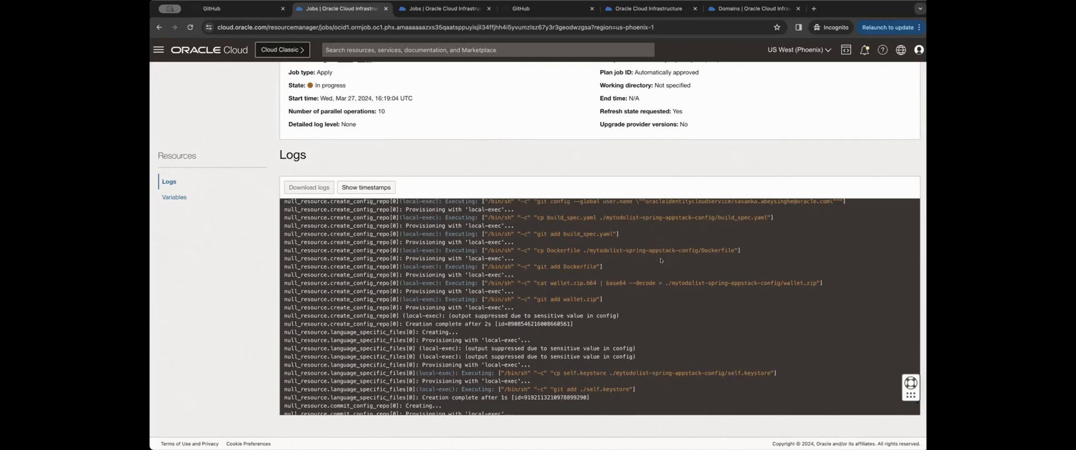
{"action": "scroll", "coordinate": [660, 257], "scroll_direction": "down", "scroll_amount": 7}
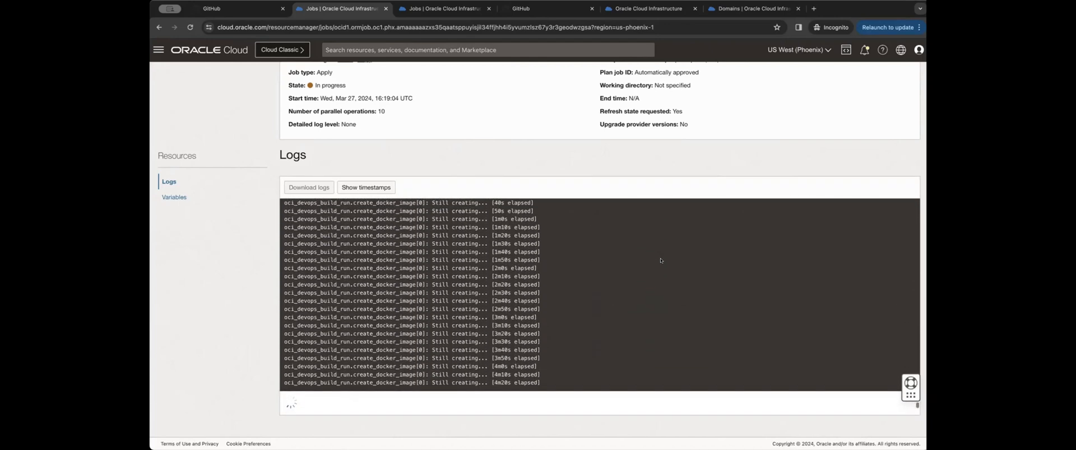
{"action": "scroll", "coordinate": [660, 258], "scroll_direction": "up", "scroll_amount": 5}
{"action": "scroll", "coordinate": [660, 257], "scroll_direction": "up", "scroll_amount": 8}
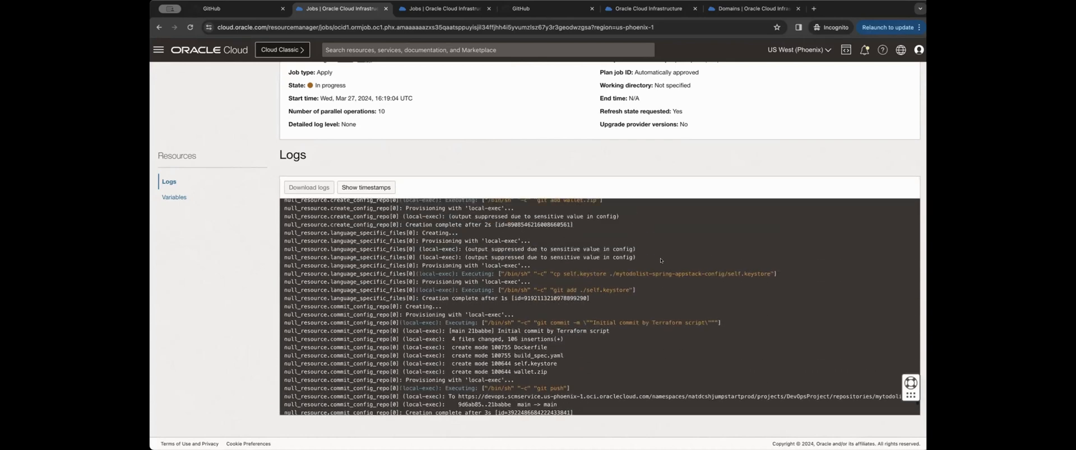
{"action": "scroll", "coordinate": [700, 252], "scroll_direction": "up", "scroll_amount": 6}
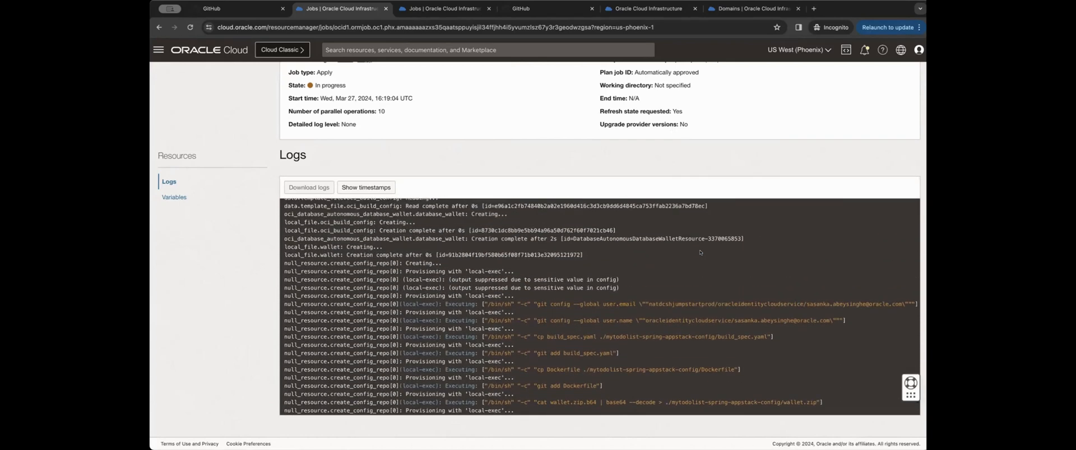
Switch to the DevOps browser tab and open the list of code repositories in DevOpsProject.
{"action": "left_click", "coordinate": [741, 9]}
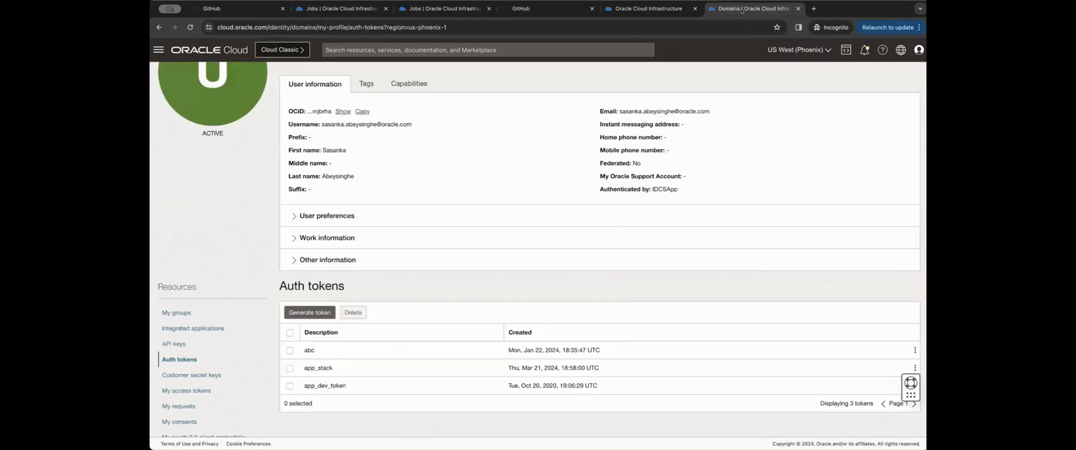
{"action": "scroll", "coordinate": [486, 145], "scroll_direction": "up", "scroll_amount": 3}
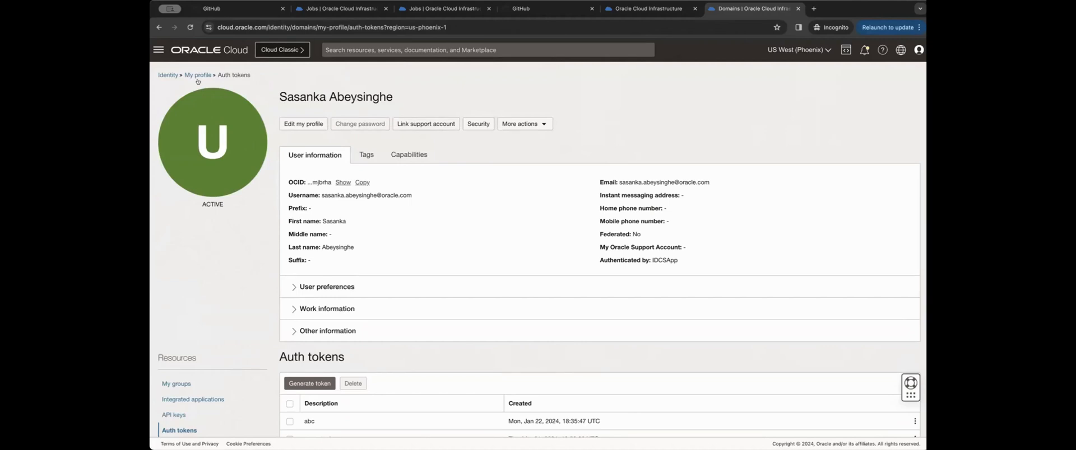
{"action": "left_click", "coordinate": [611, 10]}
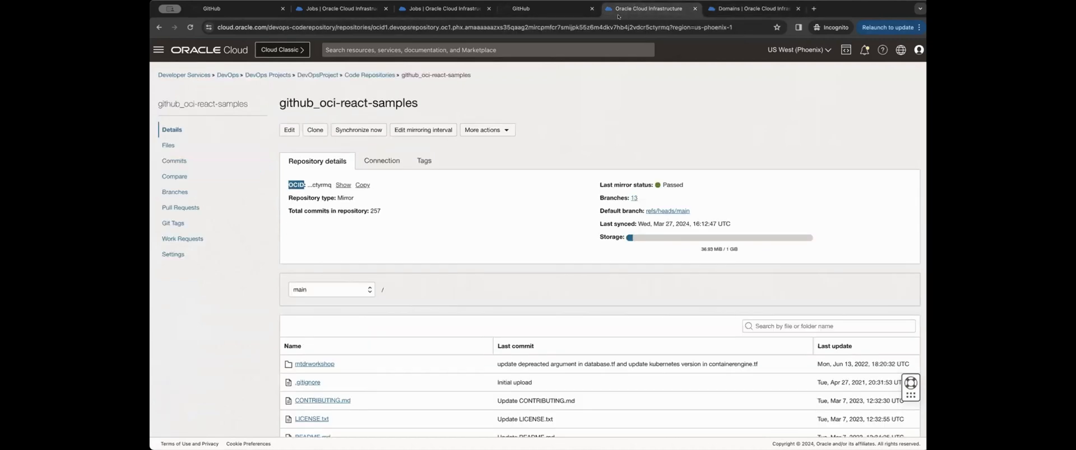
{"action": "left_click", "coordinate": [358, 76]}
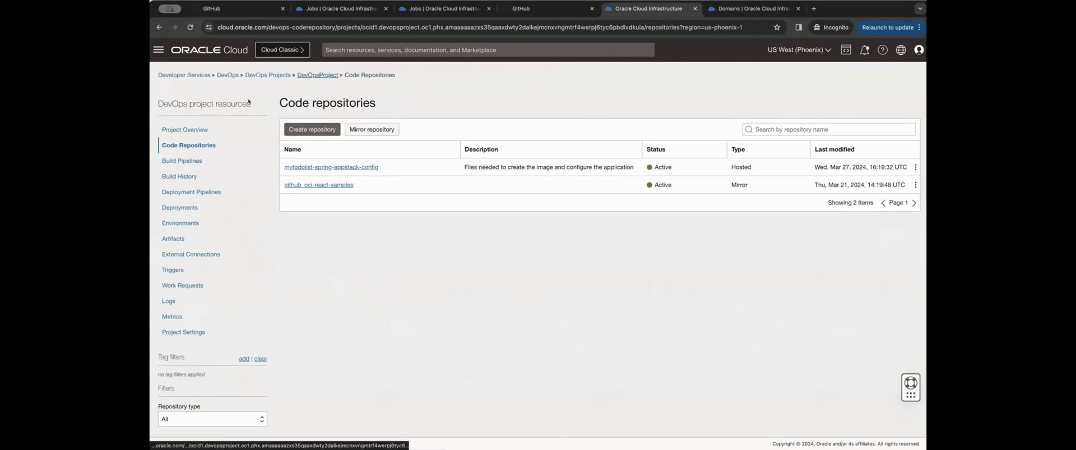
Open the build history of the mytodolist-spring-appstack-build pipeline and inspect its triggered-by-terraform run.
{"action": "left_click", "coordinate": [177, 161]}
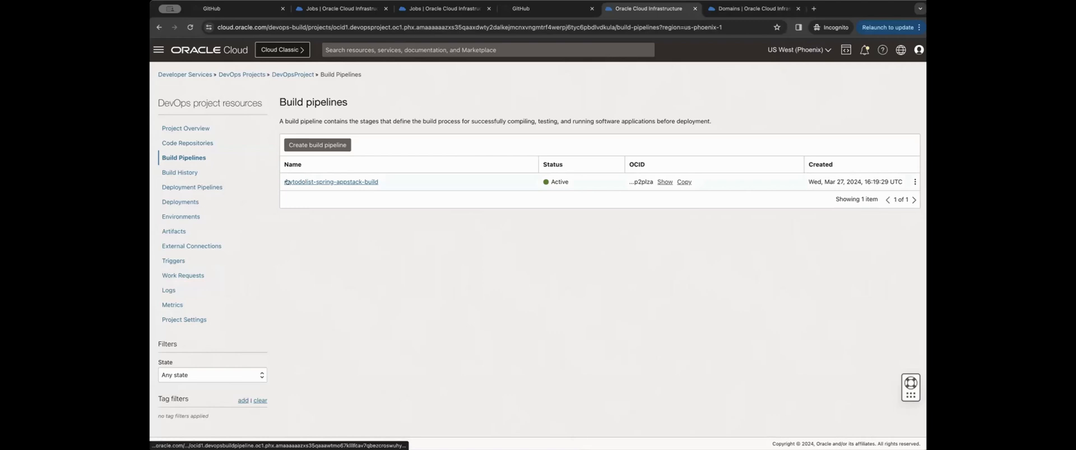
{"action": "left_click", "coordinate": [335, 182]}
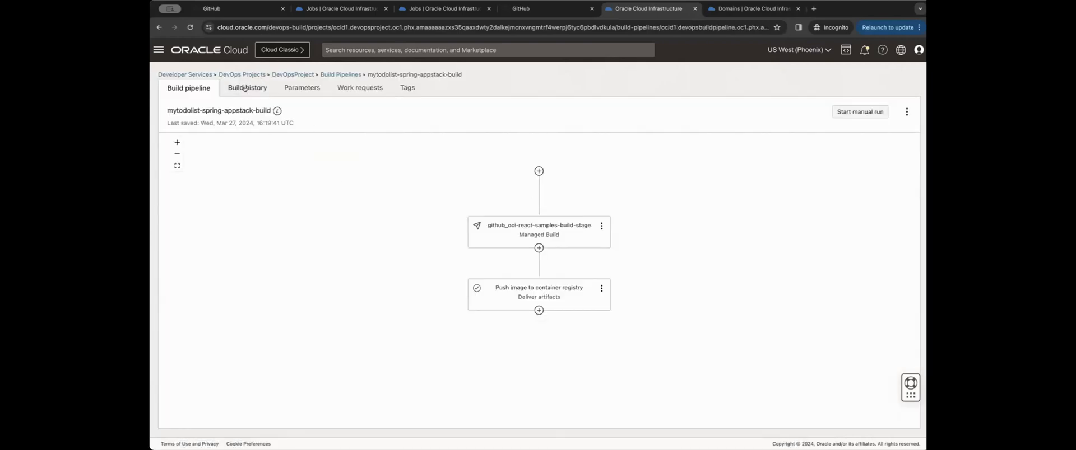
{"action": "left_click", "coordinate": [244, 88]}
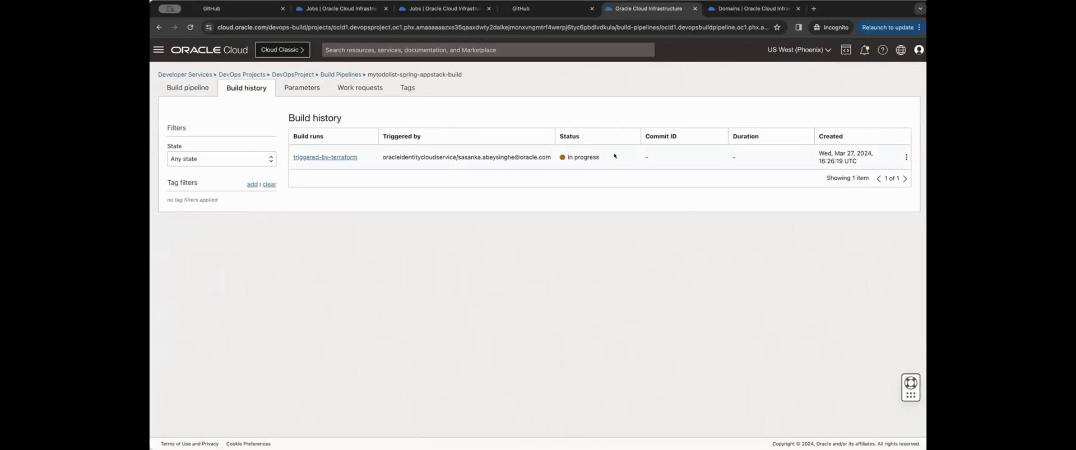
{"action": "left_click", "coordinate": [341, 158]}
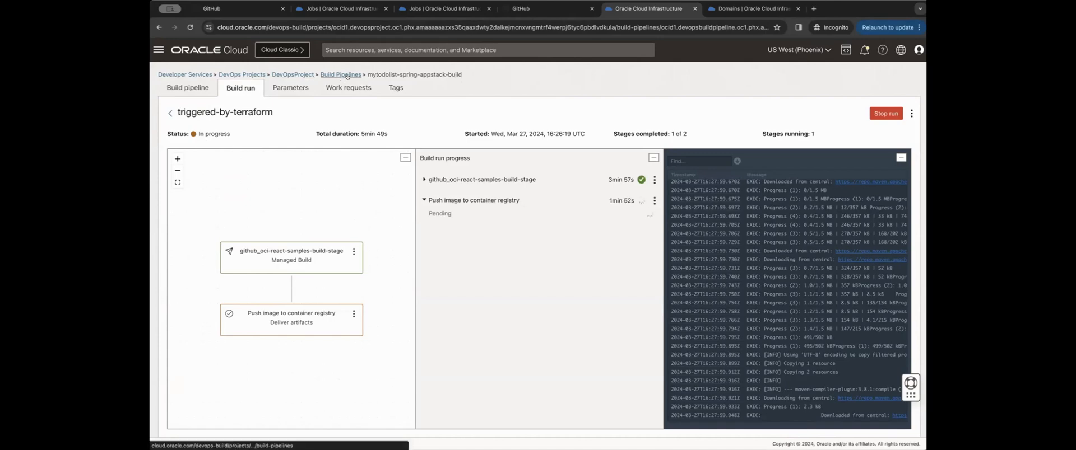
View the DevOpsProject overview and switch to the other browser tab showing the apply job's information and logs.
{"action": "left_click", "coordinate": [301, 75]}
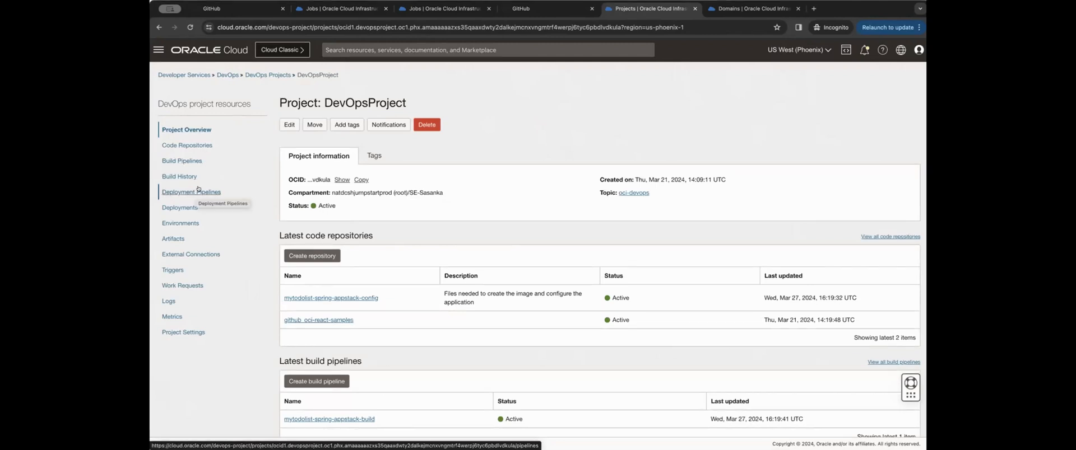
{"action": "left_click", "coordinate": [754, 8]}
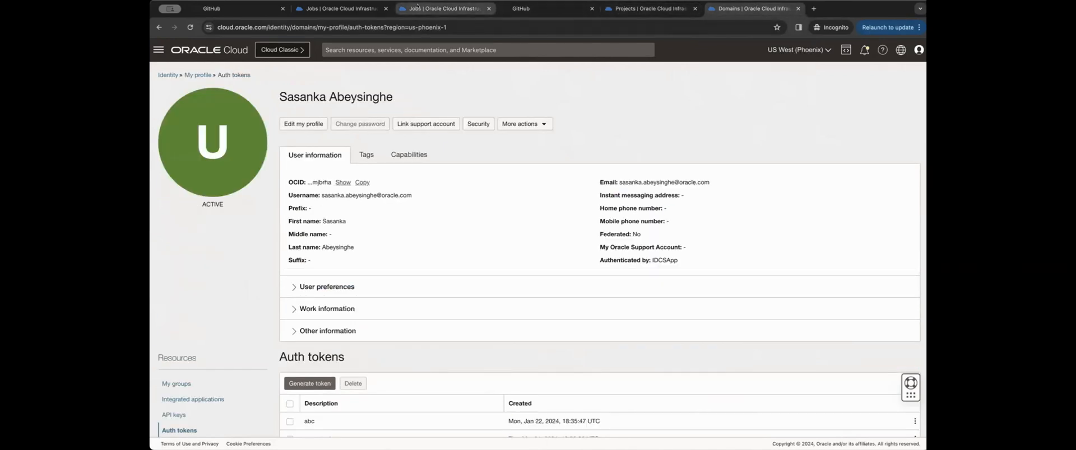
{"action": "left_click", "coordinate": [417, 8]}
{"action": "scroll", "coordinate": [822, 247], "scroll_direction": "down", "scroll_amount": 3}
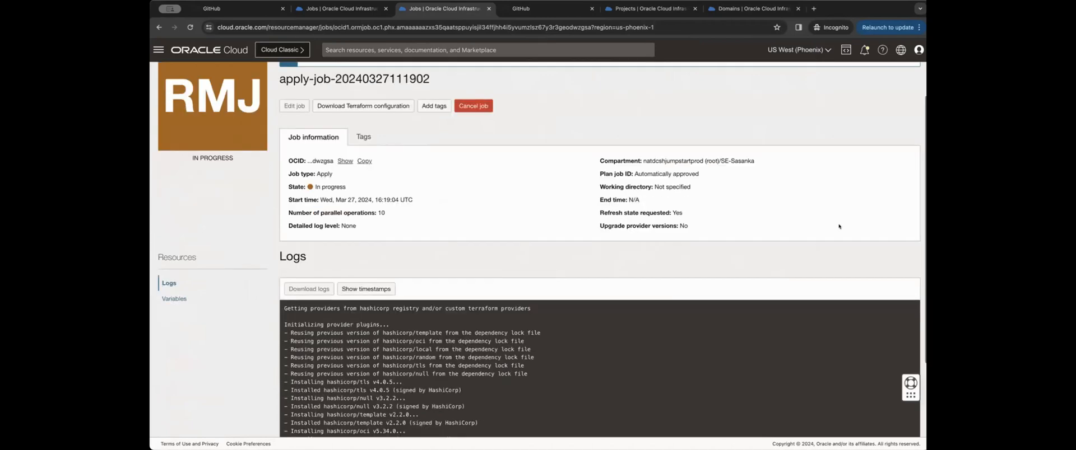
Examine the running apply job's log from the planned resources through the configuration repository commit to the autonomous database creation.
{"action": "scroll", "coordinate": [822, 250], "scroll_direction": "down", "scroll_amount": 20}
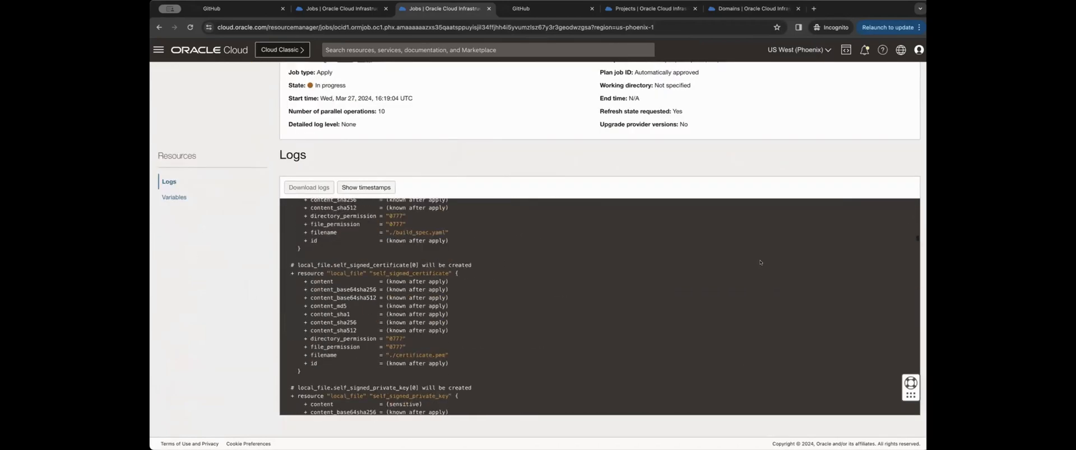
{"action": "scroll", "coordinate": [759, 262], "scroll_direction": "down", "scroll_amount": 20}
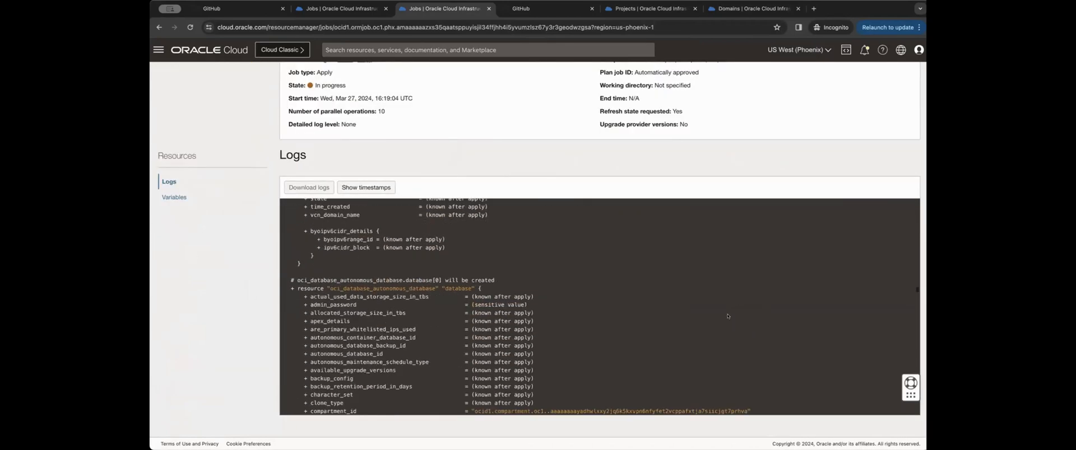
{"action": "scroll", "coordinate": [727, 317], "scroll_direction": "down", "scroll_amount": 20}
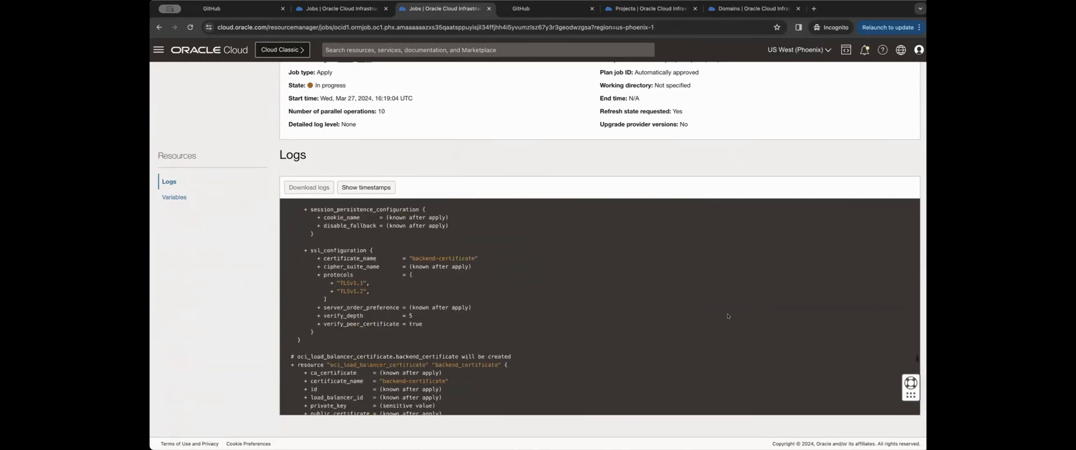
{"action": "scroll", "coordinate": [727, 317], "scroll_direction": "down", "scroll_amount": 20}
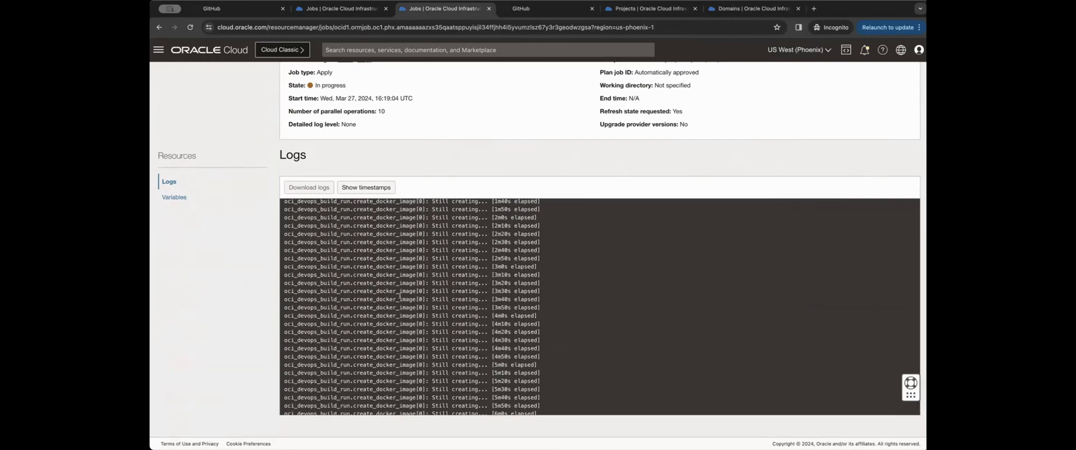
{"action": "scroll", "coordinate": [410, 302], "scroll_direction": "down", "scroll_amount": 20}
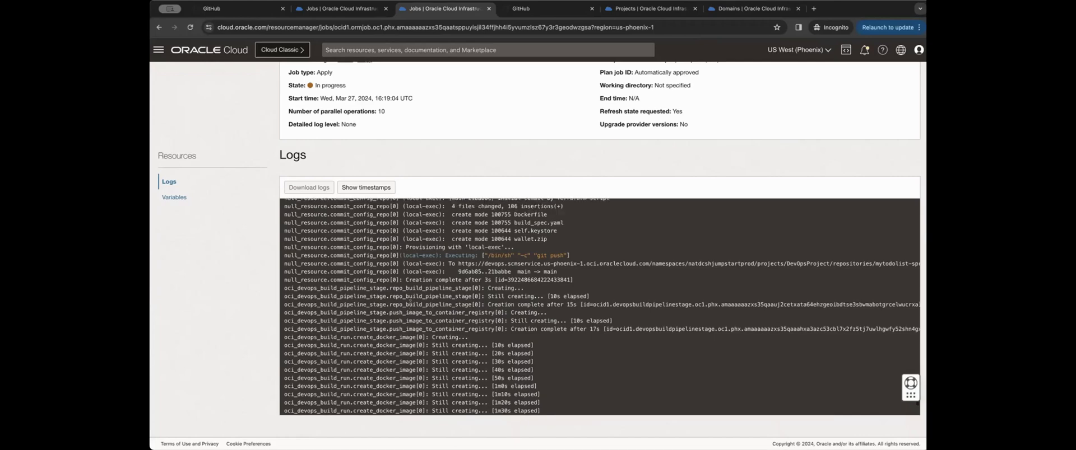
{"action": "scroll", "coordinate": [411, 303], "scroll_direction": "up", "scroll_amount": 15}
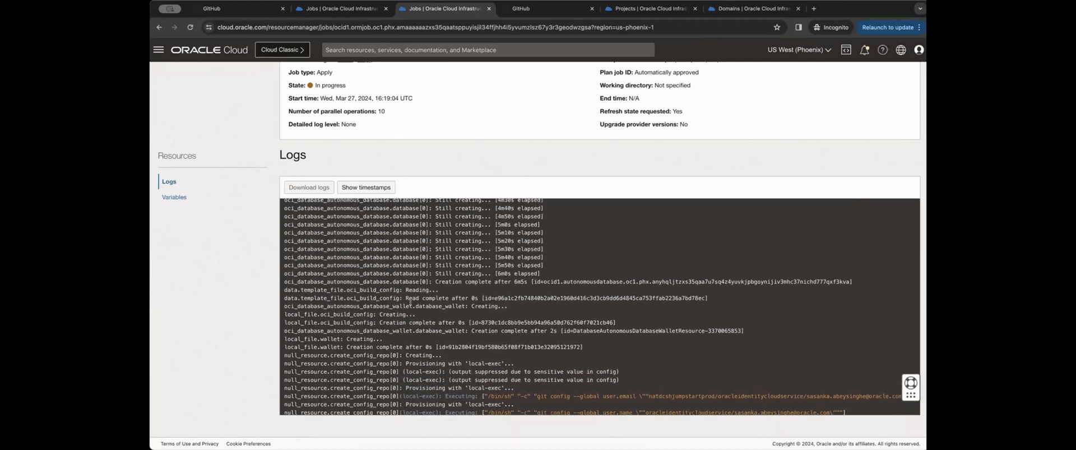
{"action": "scroll", "coordinate": [411, 303], "scroll_direction": "up", "scroll_amount": 2}
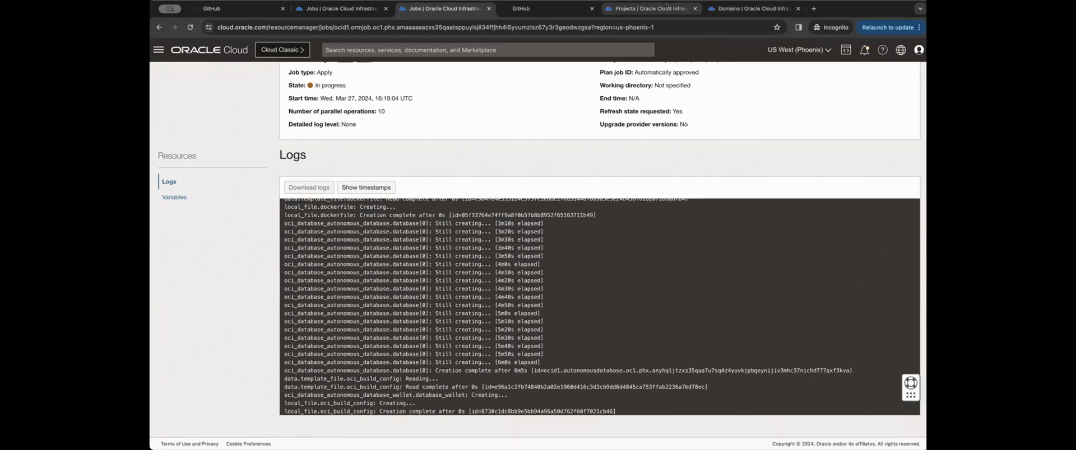
Switch to the browser tab with the auth tokens page and open the Autonomous Database list there.
{"action": "left_click", "coordinate": [732, 6]}
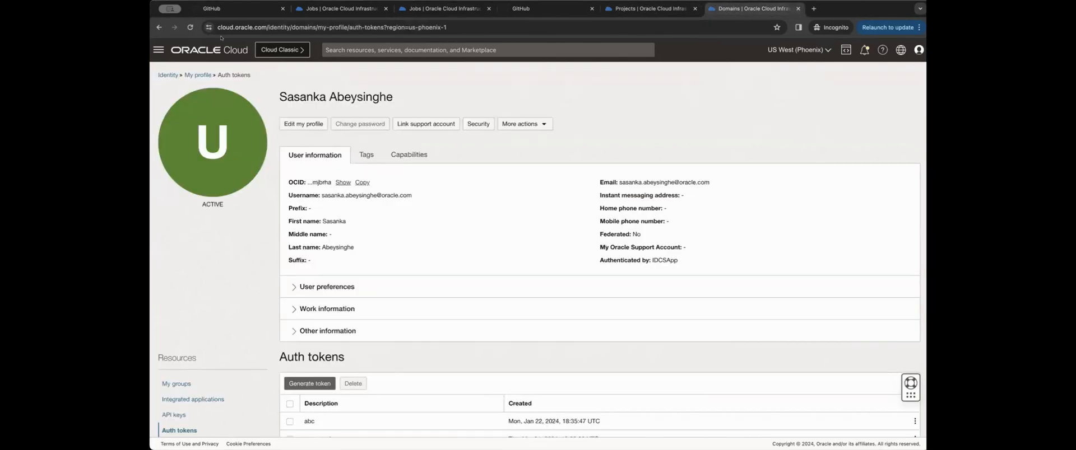
{"action": "left_click", "coordinate": [158, 50]}
{"action": "left_click", "coordinate": [193, 163]}
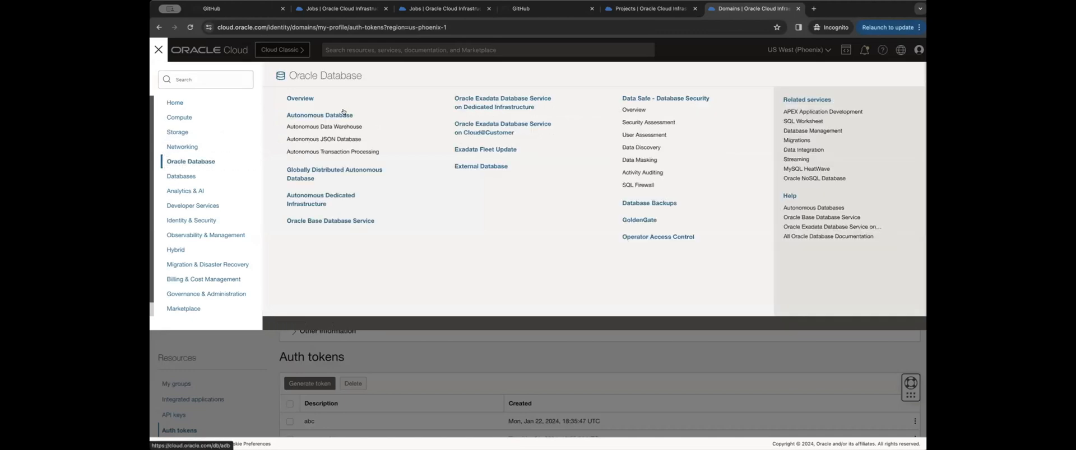
{"action": "left_click", "coordinate": [347, 113]}
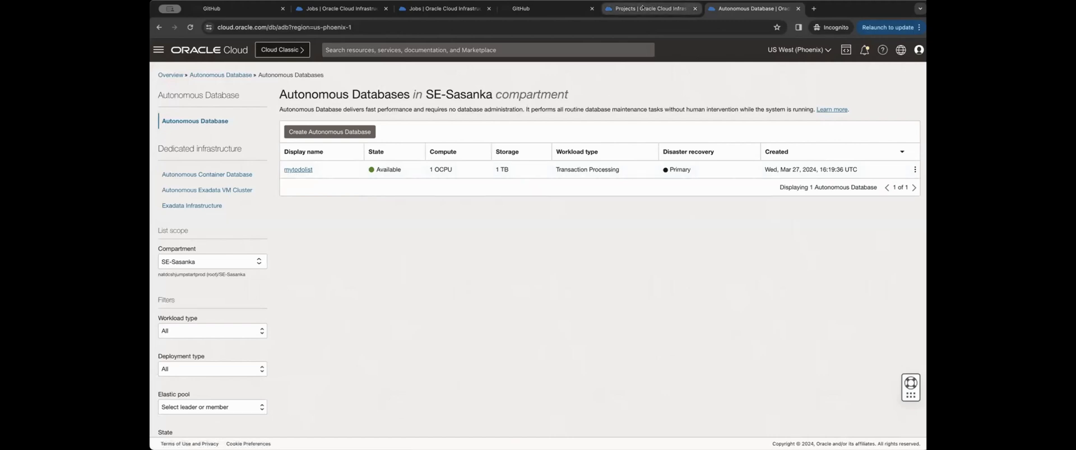
Return to the apply job's log and review the wallet, database and APM domain creation entries.
{"action": "left_click", "coordinate": [355, 10]}
{"action": "scroll", "coordinate": [452, 273], "scroll_direction": "up", "scroll_amount": 2}
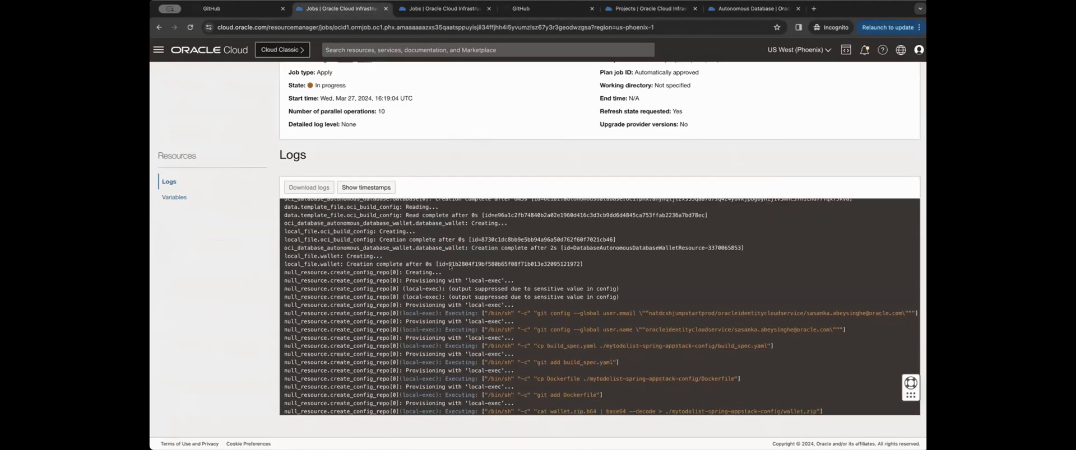
{"action": "scroll", "coordinate": [453, 278], "scroll_direction": "up", "scroll_amount": 10}
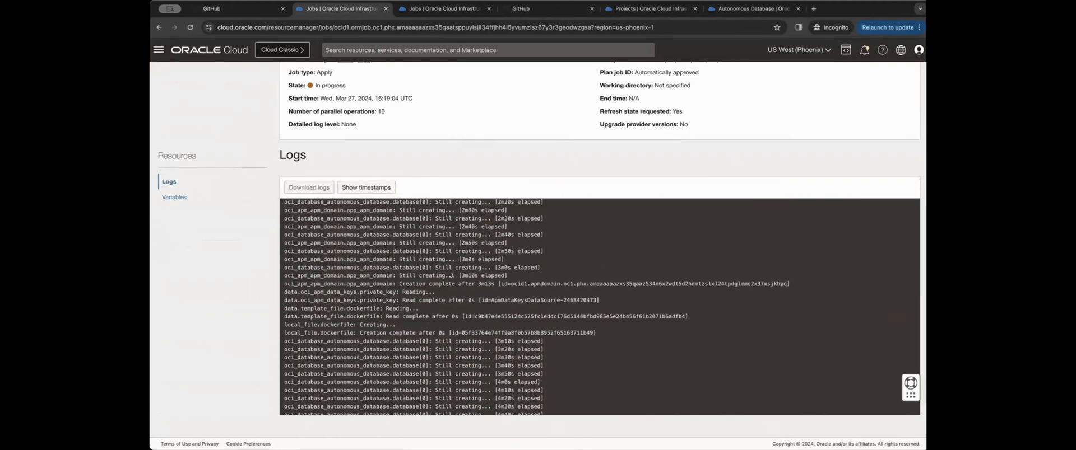
Switch back to the Autonomous Database browser tab and open the Virtual Cloud Networks list in it.
{"action": "left_click", "coordinate": [740, 9]}
{"action": "left_click", "coordinate": [158, 49]}
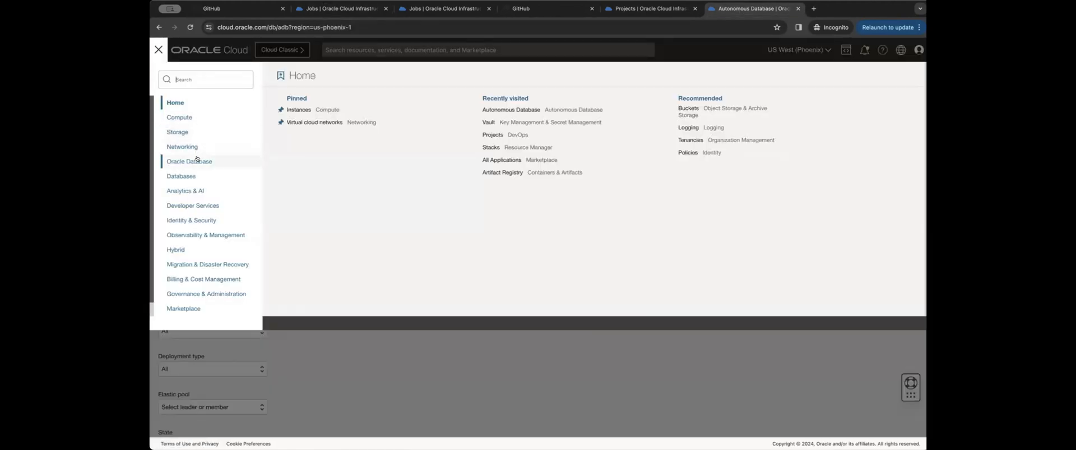
{"action": "mouse_move", "coordinate": [197, 147]}
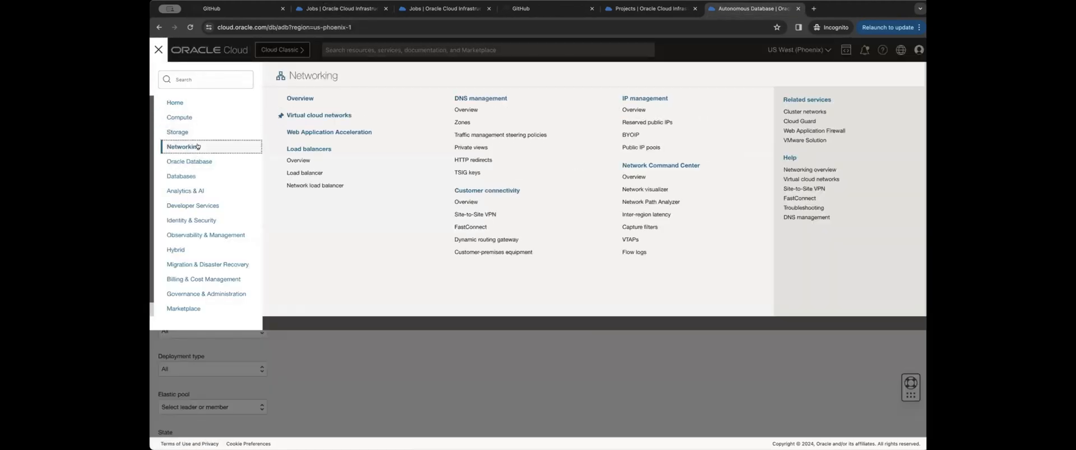
{"action": "left_click", "coordinate": [332, 115]}
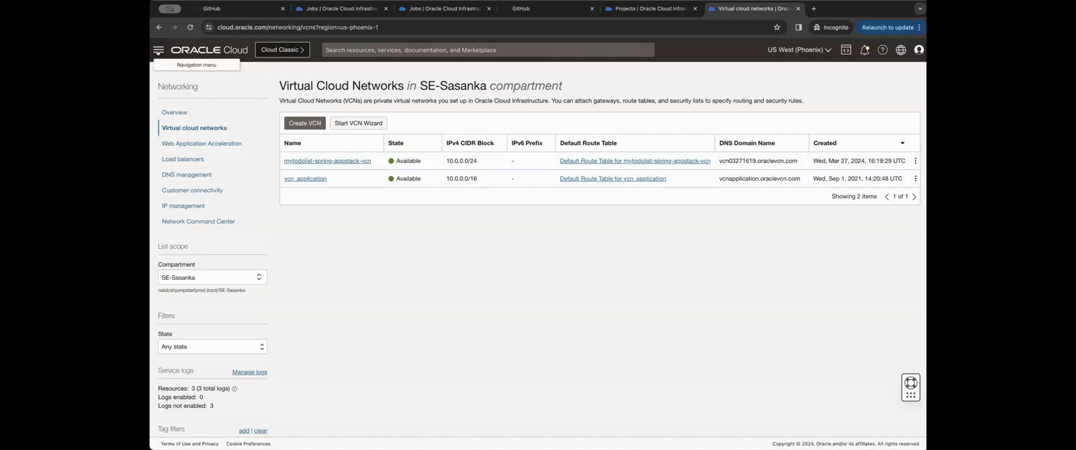
Open the Artifact Registry page from Developer Services.
{"action": "left_click", "coordinate": [160, 52]}
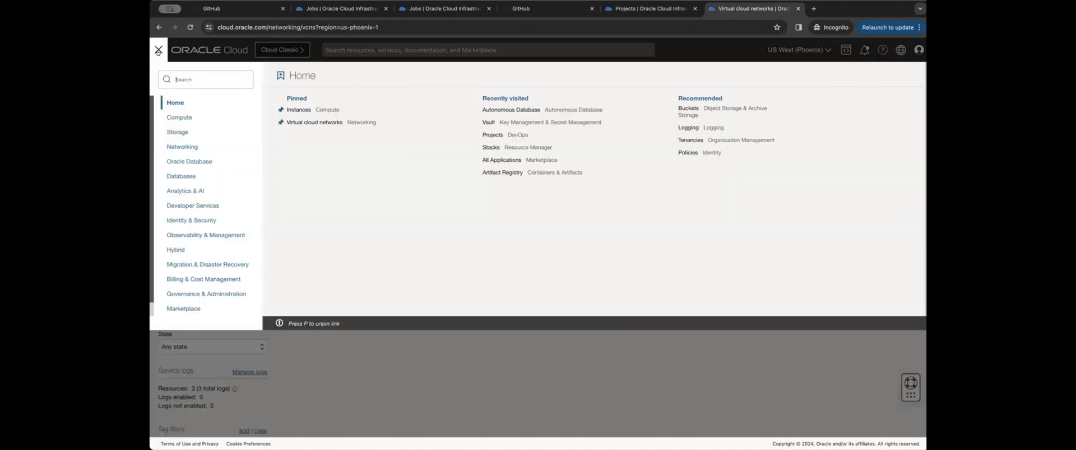
{"action": "left_click", "coordinate": [193, 206]}
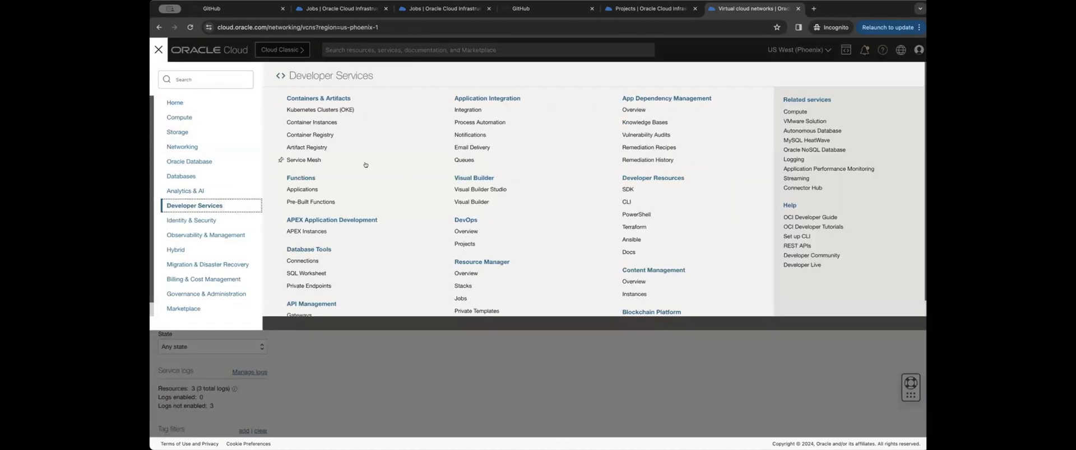
{"action": "left_click", "coordinate": [309, 148]}
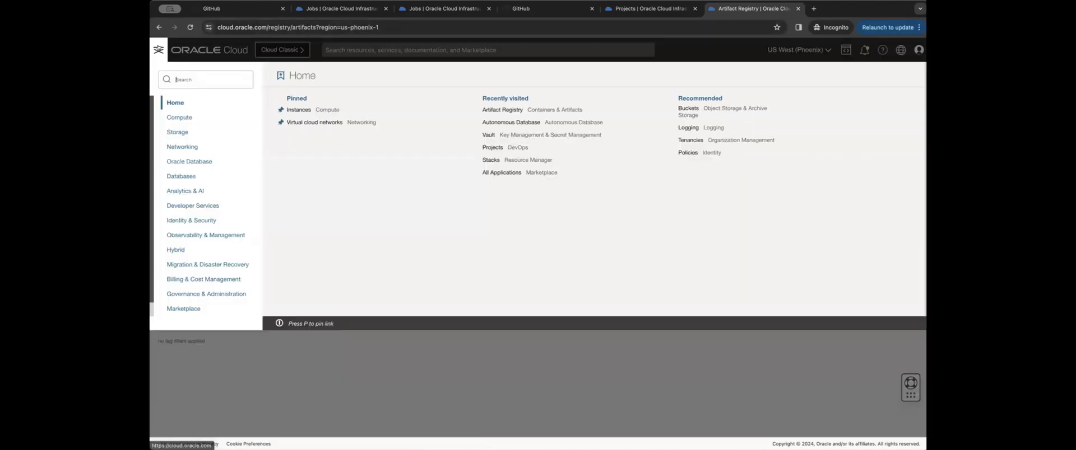
Open the Container Instances list from Developer Services.
{"action": "left_click", "coordinate": [158, 49]}
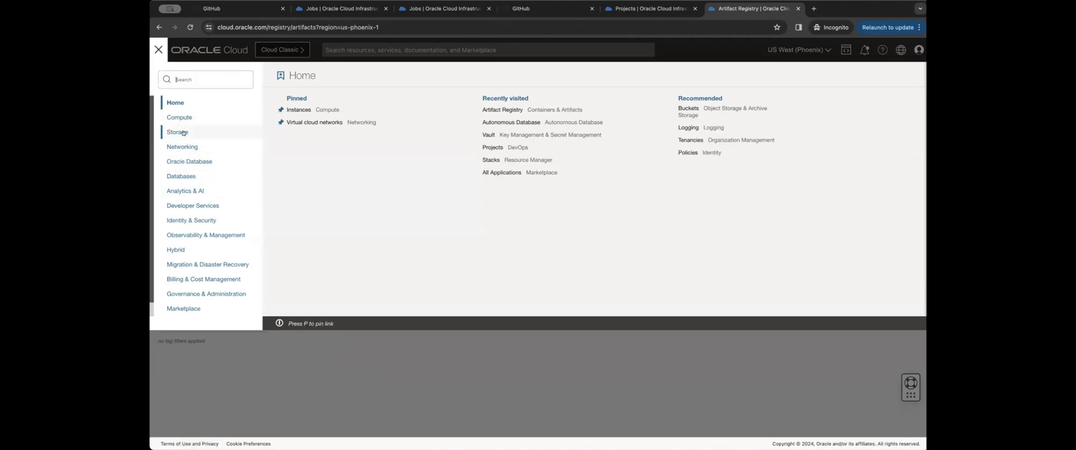
{"action": "left_click", "coordinate": [204, 206]}
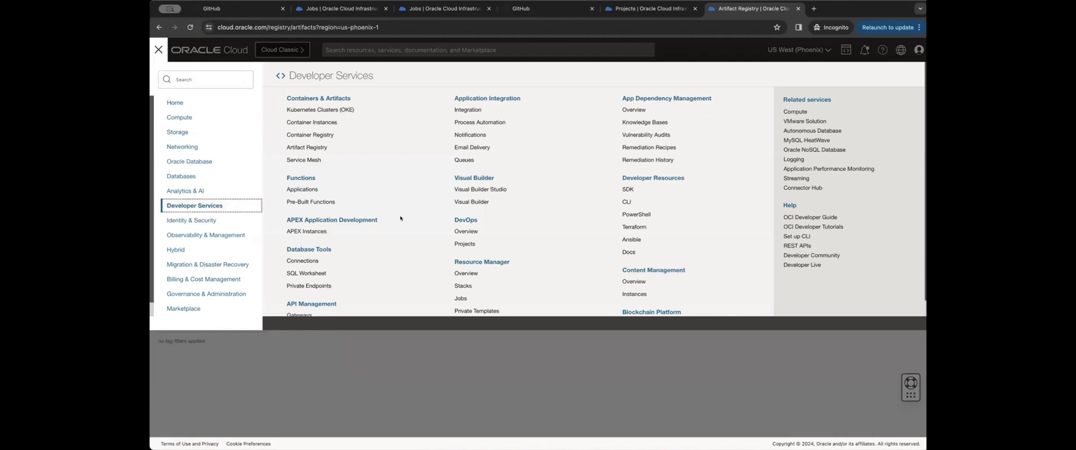
{"action": "left_click", "coordinate": [324, 122]}
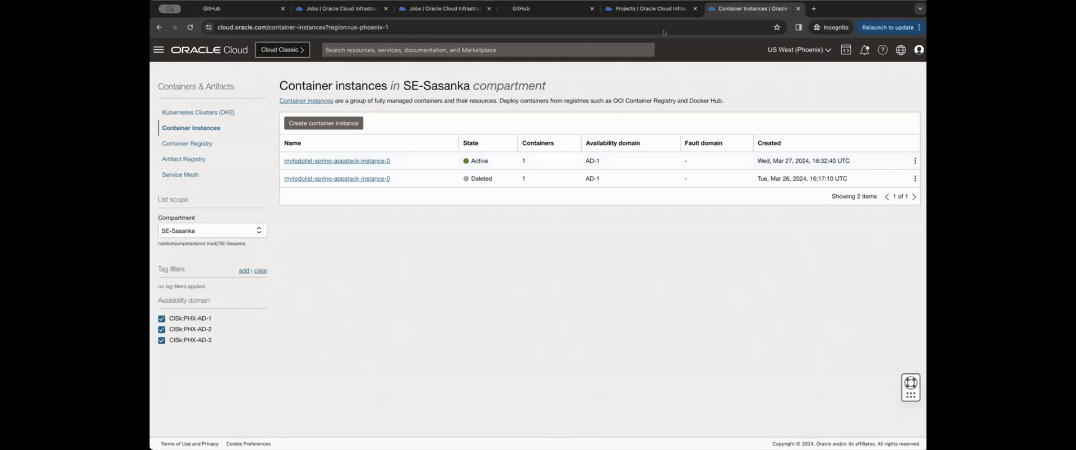
Glance at the DevOpsProject overview, return to the apply job's browser tab and check the log's Docker image build entries.
{"action": "left_click", "coordinate": [650, 9]}
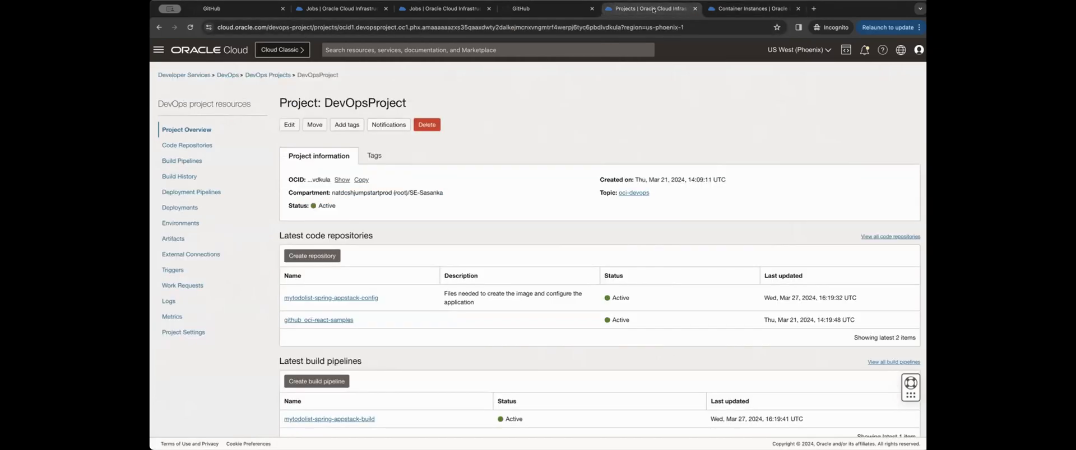
{"action": "left_click", "coordinate": [462, 9]}
{"action": "scroll", "coordinate": [533, 312], "scroll_direction": "down", "scroll_amount": 15}
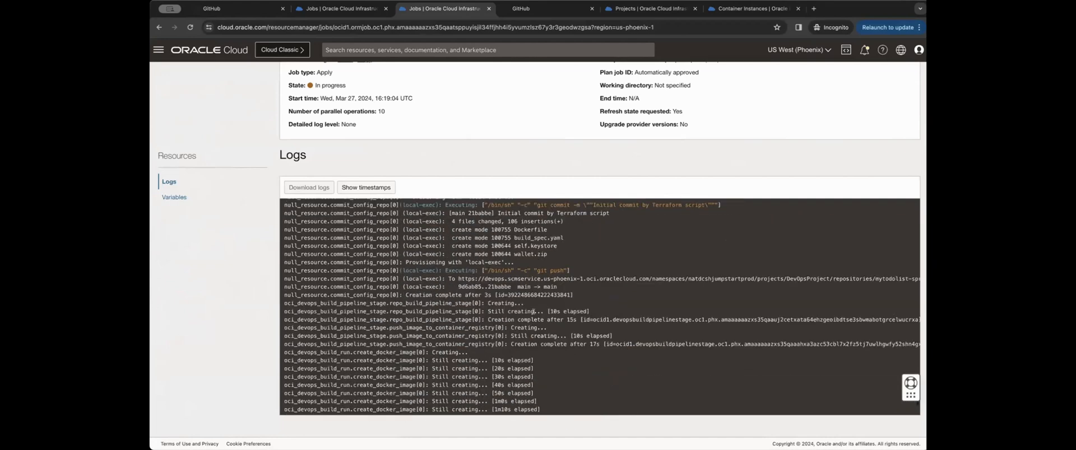
{"action": "scroll", "coordinate": [367, 370], "scroll_direction": "down", "scroll_amount": 10}
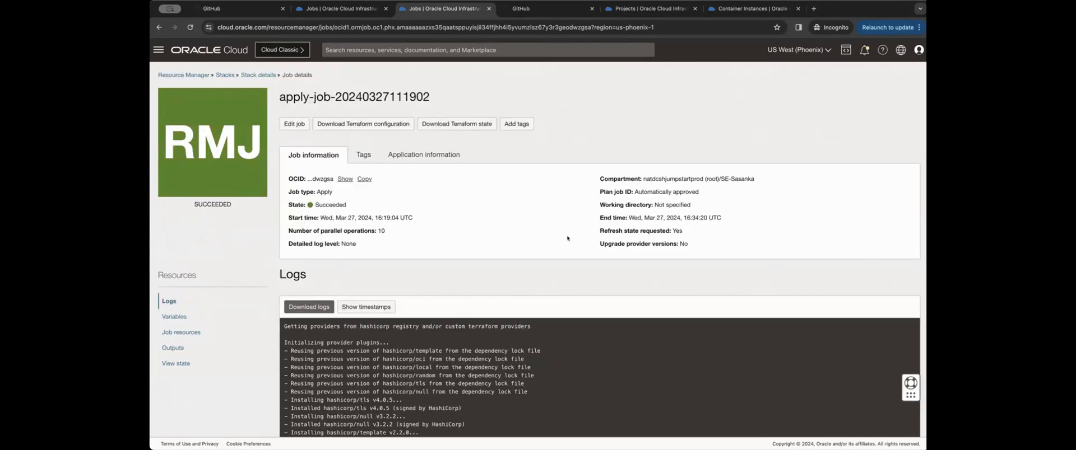
Review the completed apply job's information and read through its entire log down to the outputs with the application URL.
{"action": "scroll", "coordinate": [751, 277], "scroll_direction": "down", "scroll_amount": 3}
{"action": "scroll", "coordinate": [750, 276], "scroll_direction": "up", "scroll_amount": 3}
{"action": "scroll", "coordinate": [845, 245], "scroll_direction": "down", "scroll_amount": 3}
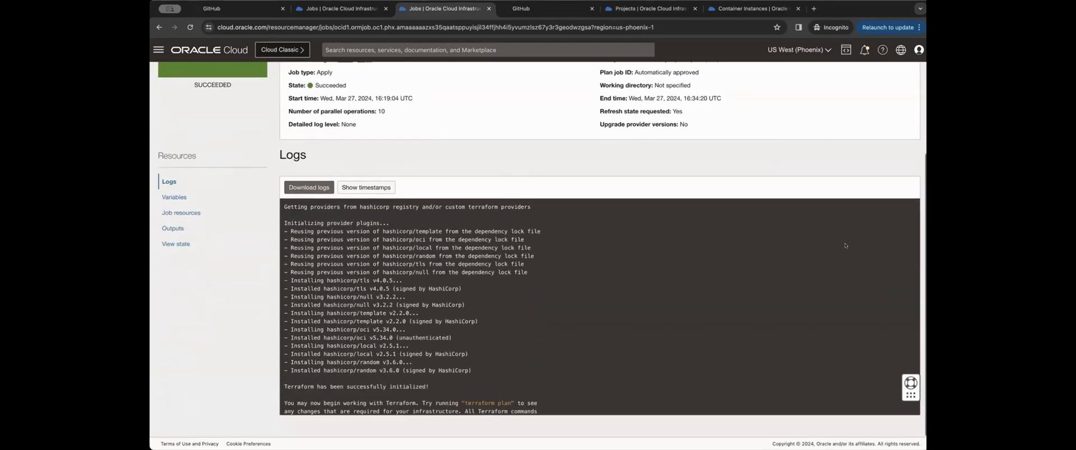
{"action": "scroll", "coordinate": [812, 313], "scroll_direction": "down", "scroll_amount": 10}
{"action": "scroll", "coordinate": [811, 314], "scroll_direction": "down", "scroll_amount": 15}
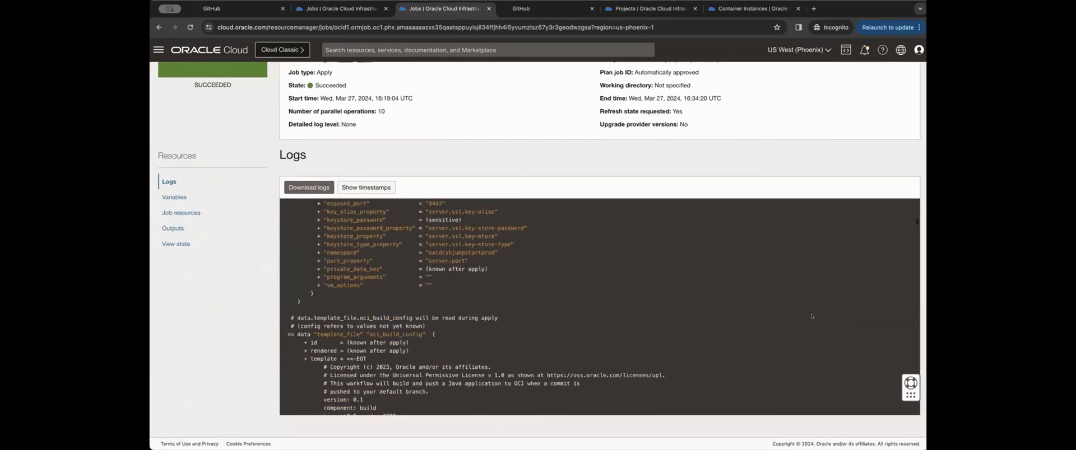
{"action": "scroll", "coordinate": [811, 314], "scroll_direction": "down", "scroll_amount": 15}
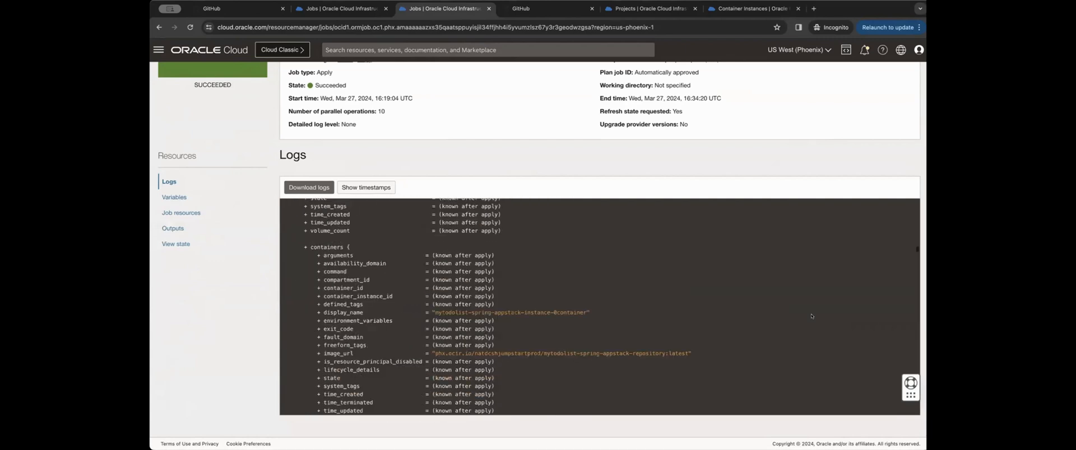
{"action": "scroll", "coordinate": [811, 314], "scroll_direction": "down", "scroll_amount": 15}
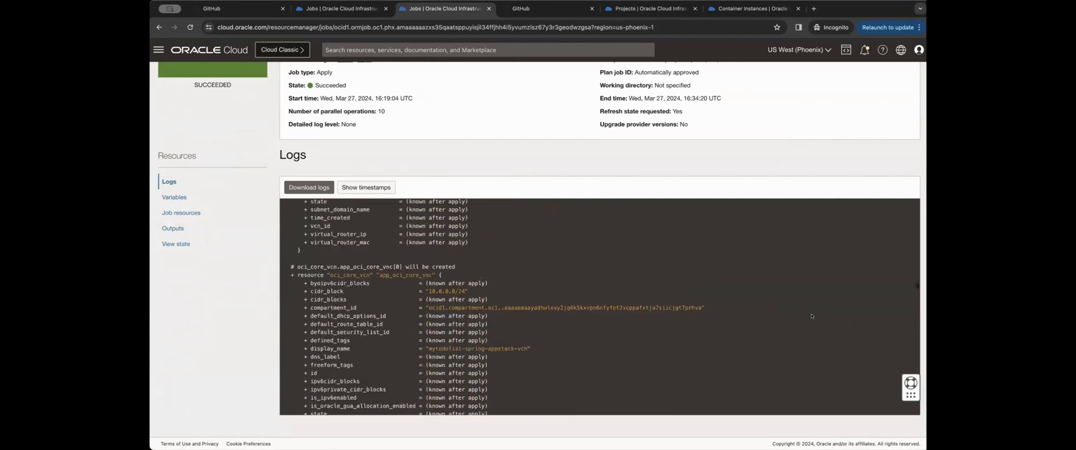
{"action": "scroll", "coordinate": [811, 313], "scroll_direction": "down", "scroll_amount": 15}
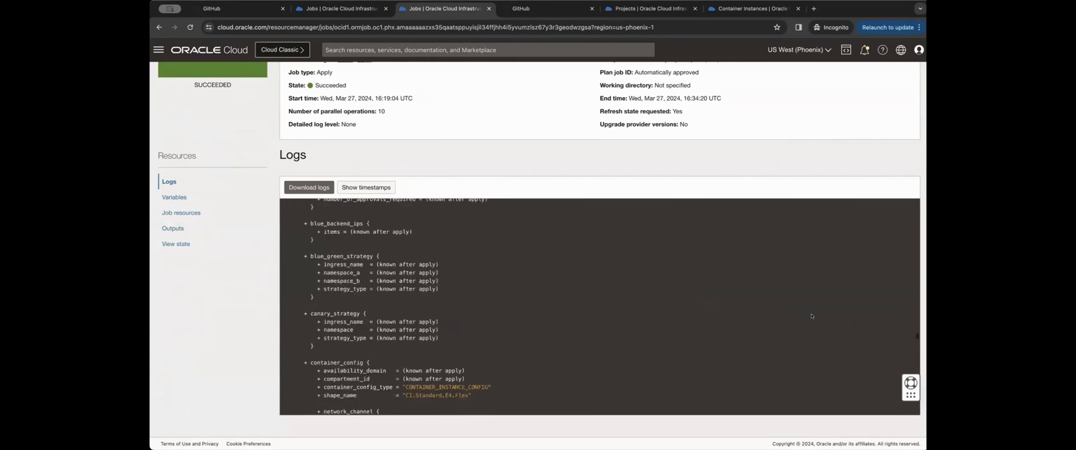
{"action": "scroll", "coordinate": [811, 316], "scroll_direction": "down", "scroll_amount": 15}
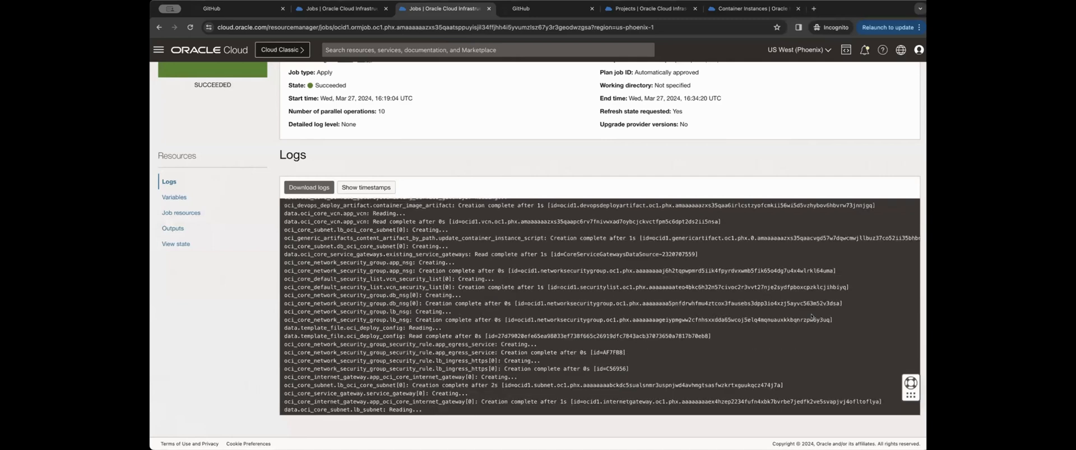
{"action": "scroll", "coordinate": [811, 317], "scroll_direction": "down", "scroll_amount": 15}
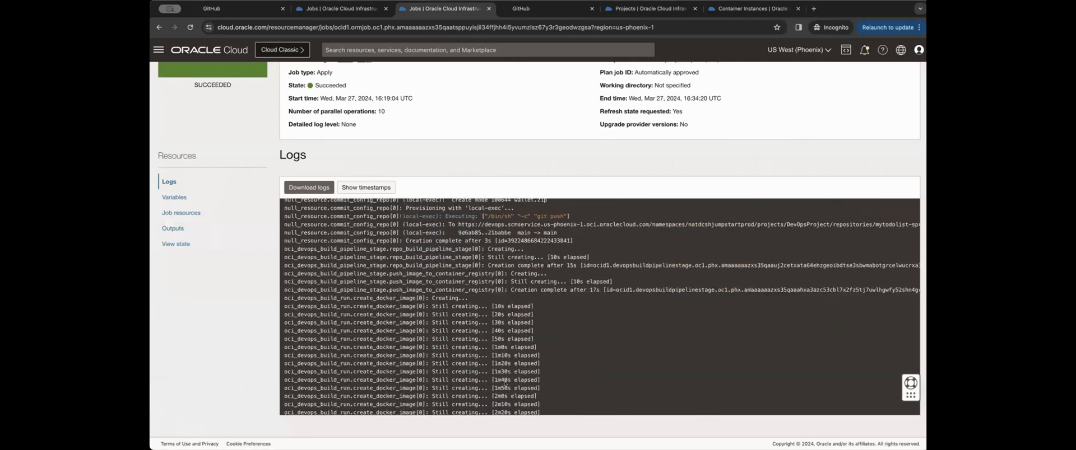
{"action": "scroll", "coordinate": [387, 304], "scroll_direction": "down", "scroll_amount": 1}
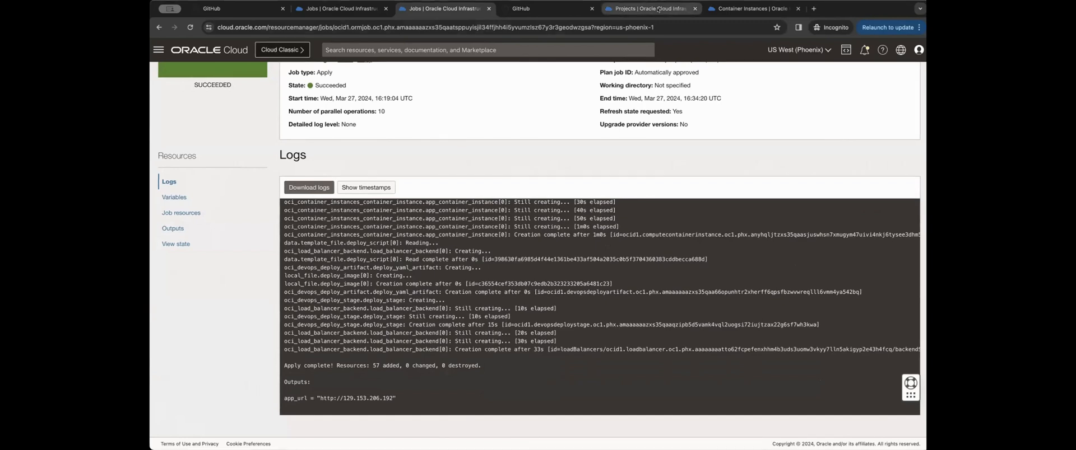
Switch to the DevOpsProject browser tab and view its deployments and deployment pipelines lists.
{"action": "left_click", "coordinate": [631, 9]}
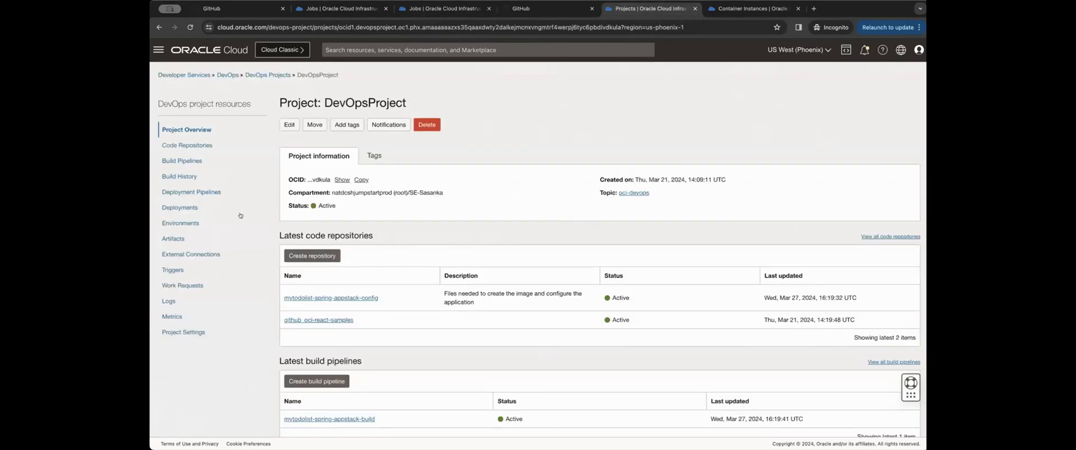
{"action": "left_click", "coordinate": [183, 211]}
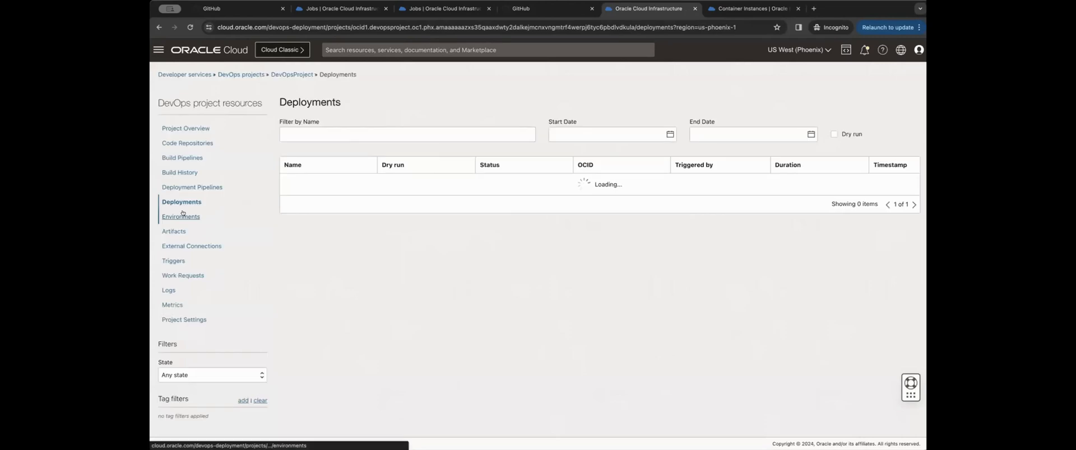
{"action": "left_click", "coordinate": [188, 188]}
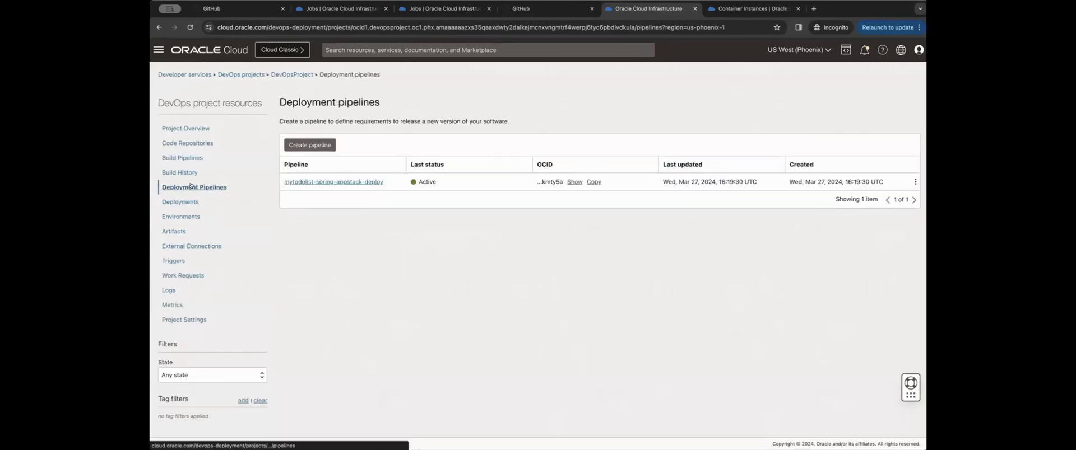
Inspect the mytodolist-spring-appstack-deploy pipeline's stages, return to the pipelines list, and revisit the apply job's log and the container instances list.
{"action": "left_click", "coordinate": [312, 182]}
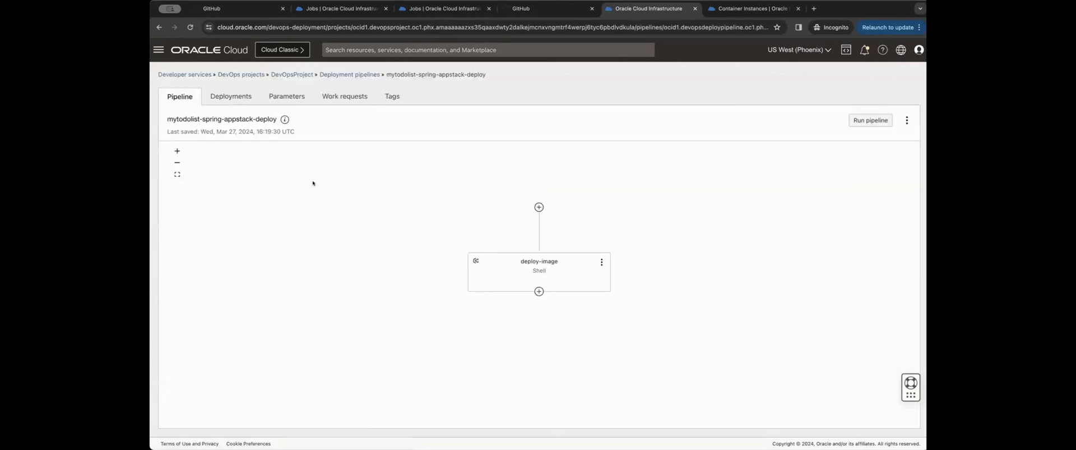
{"action": "left_click", "coordinate": [335, 74]}
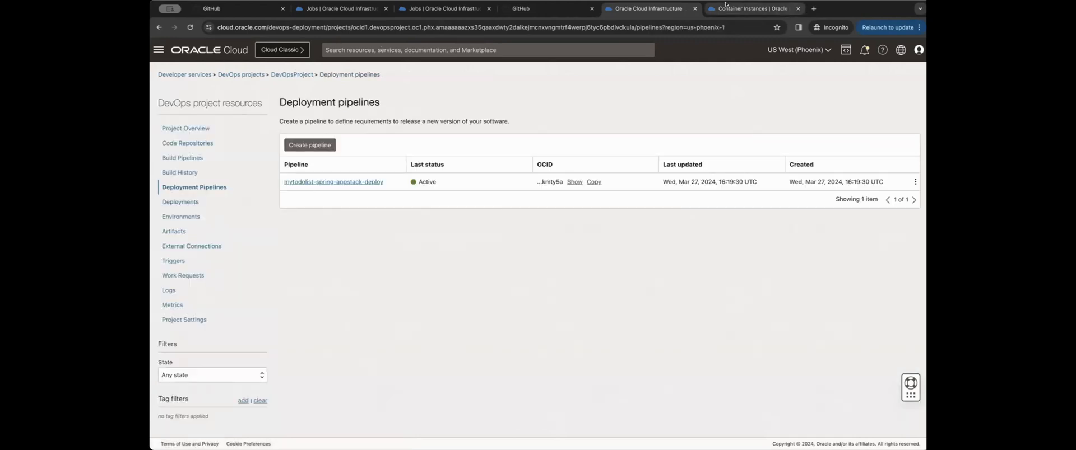
{"action": "left_click", "coordinate": [423, 8]}
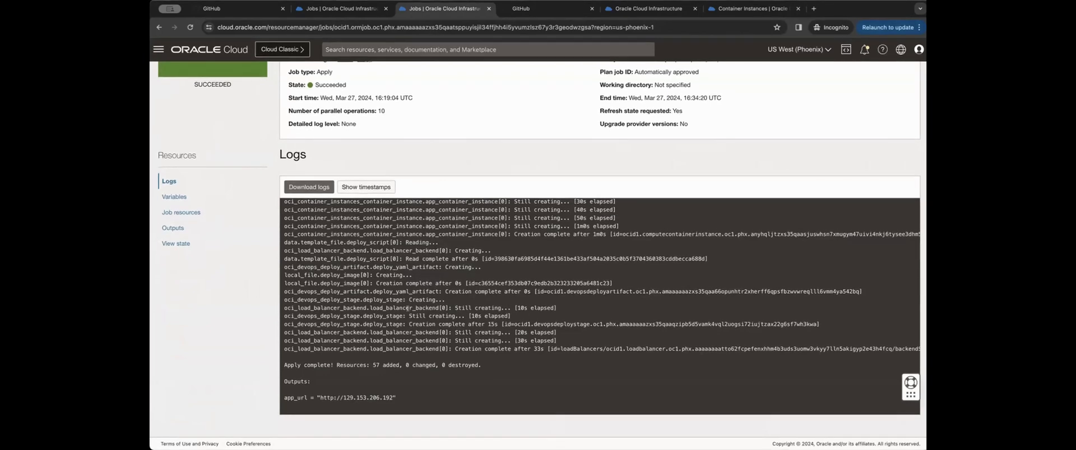
{"action": "left_click", "coordinate": [742, 10]}
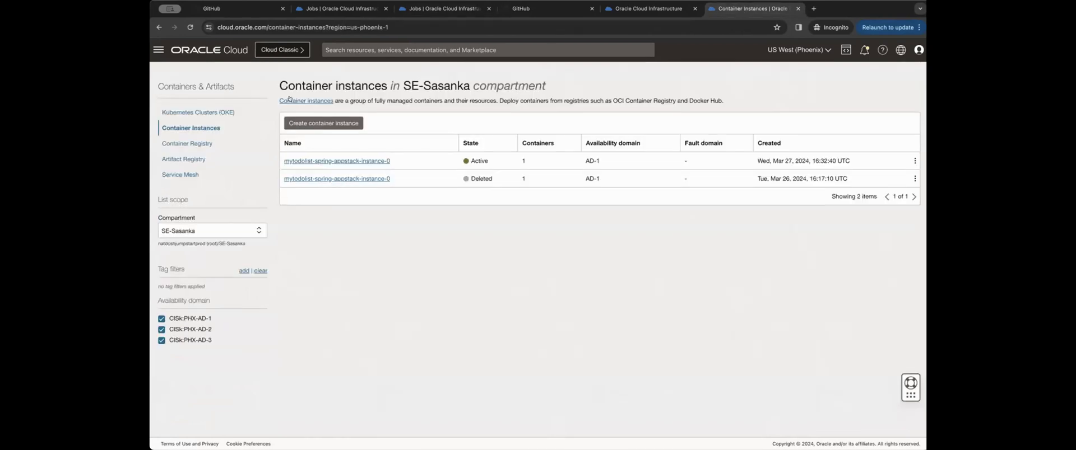
Return to the DevOpsProject browser tab and open the Networking service's Load balancer list there.
{"action": "left_click", "coordinate": [615, 9]}
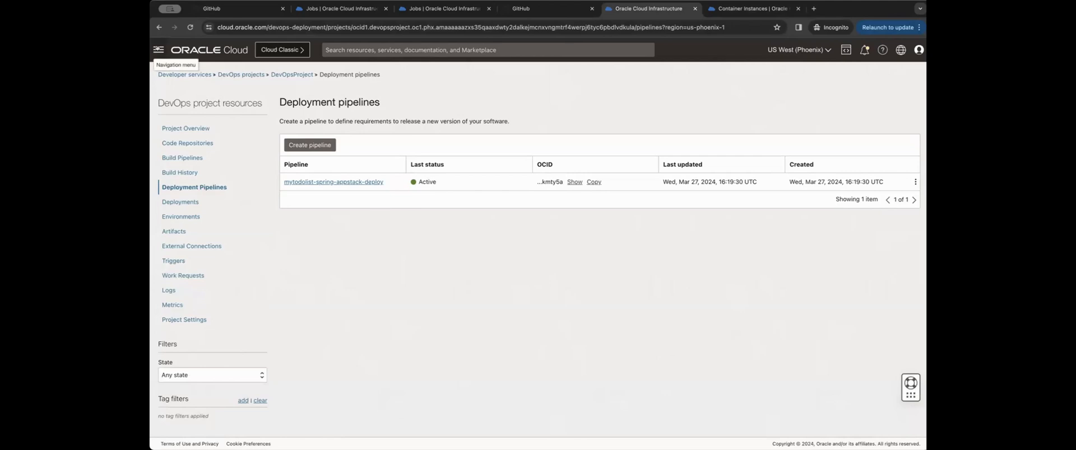
{"action": "left_click", "coordinate": [158, 50]}
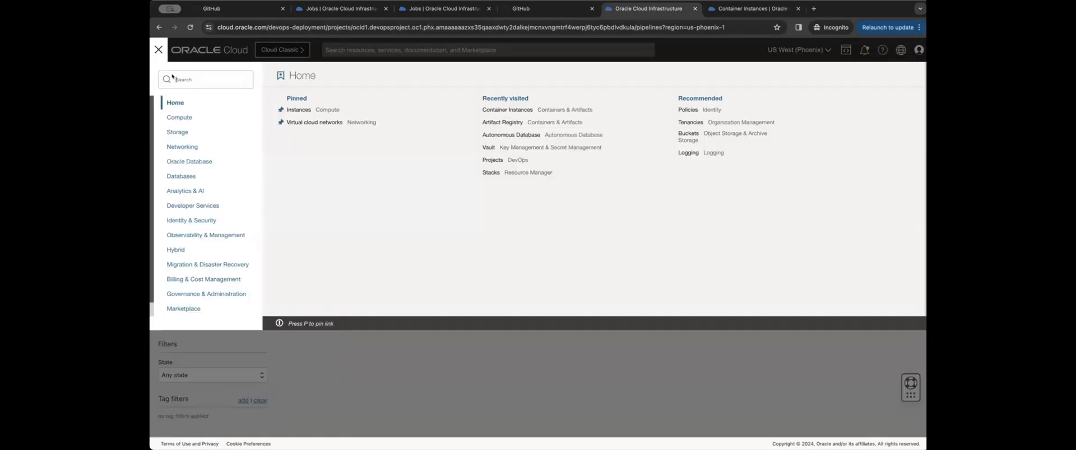
{"action": "left_click", "coordinate": [182, 146]}
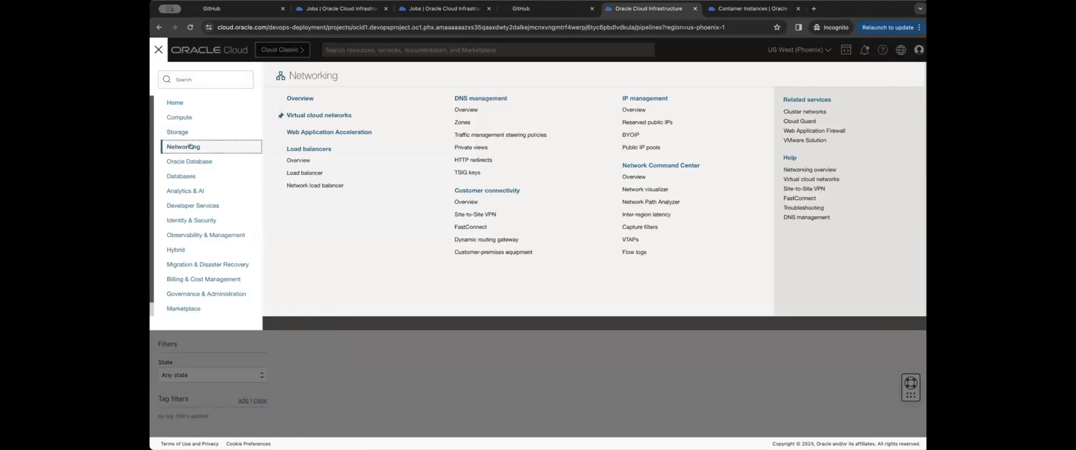
{"action": "left_click", "coordinate": [301, 171]}
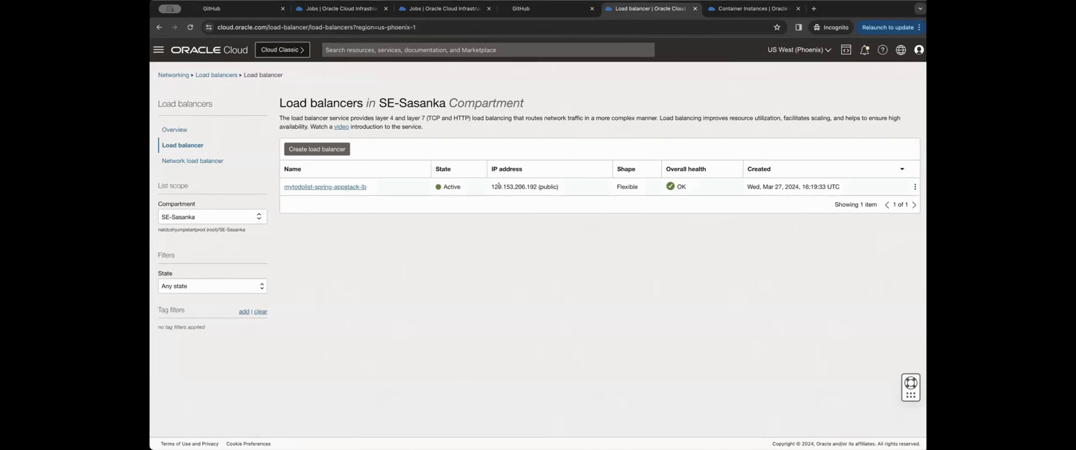
Copy the mytodolist-spring-appstack-lb load balancer's public IP address, 129.153.206.192, and load it in a new browser tab.
{"action": "left_click_drag", "start_coordinate": [490, 184], "coordinate": [534, 185]}
{"action": "key", "text": "ctrl+c"}
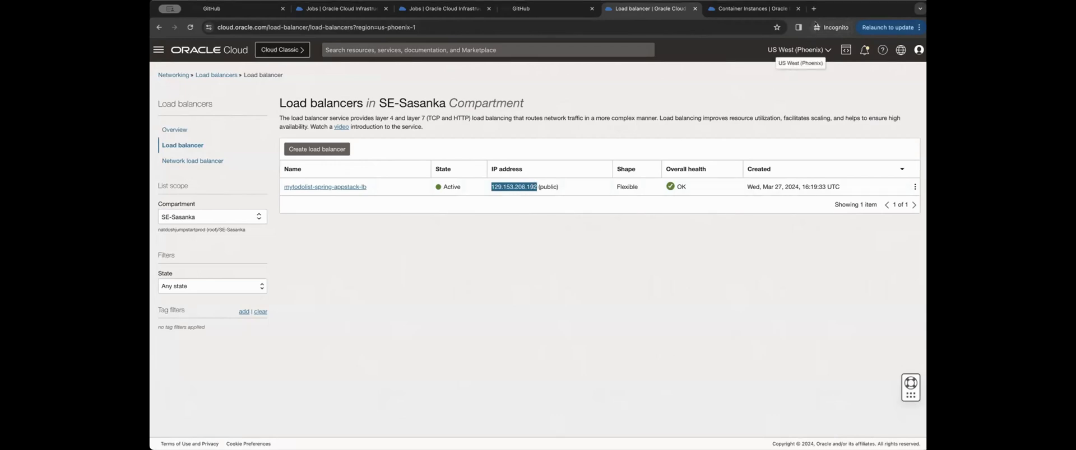
{"action": "left_click", "coordinate": [813, 8]}
{"action": "key", "text": "ctrl+v"}
{"action": "key", "text": "Return"}
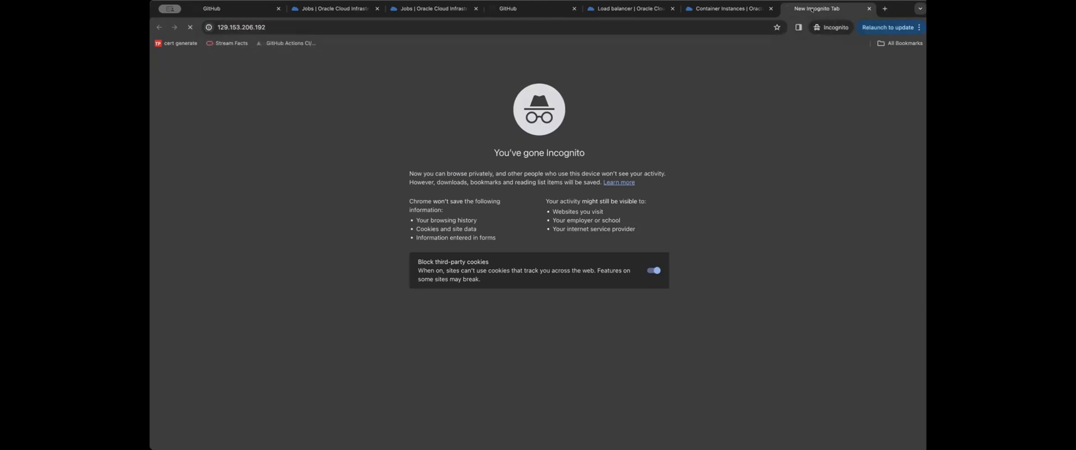